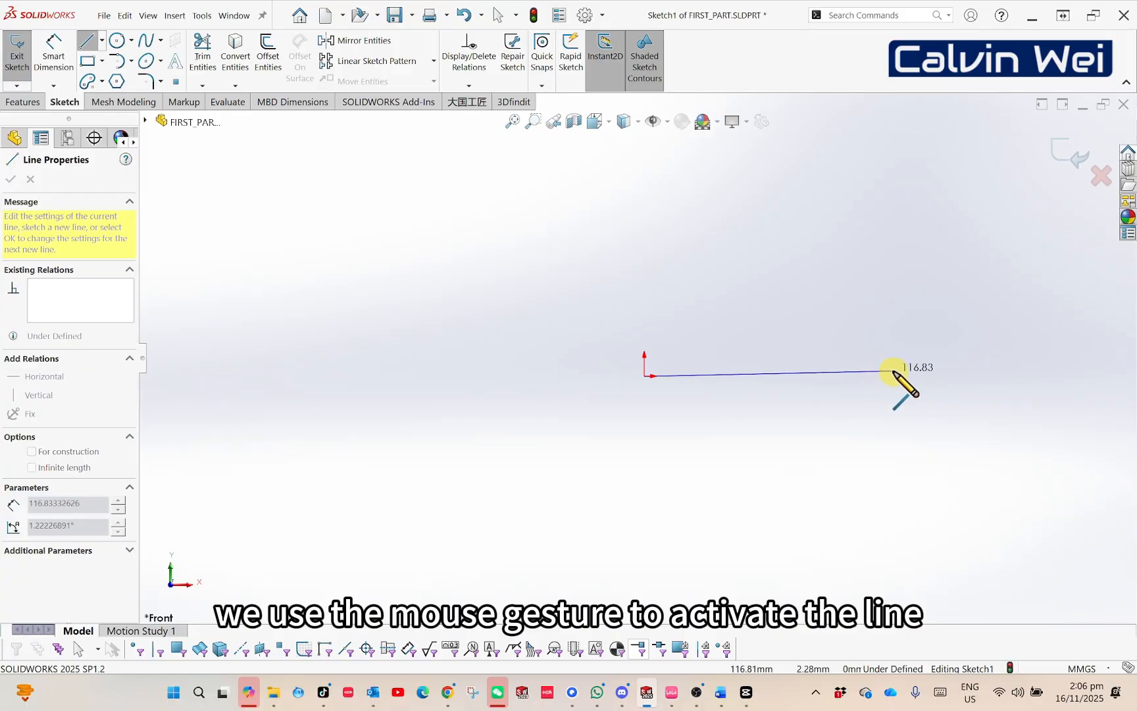
Step: Sketch a horizontal line about 119 mm long from the origin and a vertical line about 99 mm long up from its midpoint
click(897, 376)
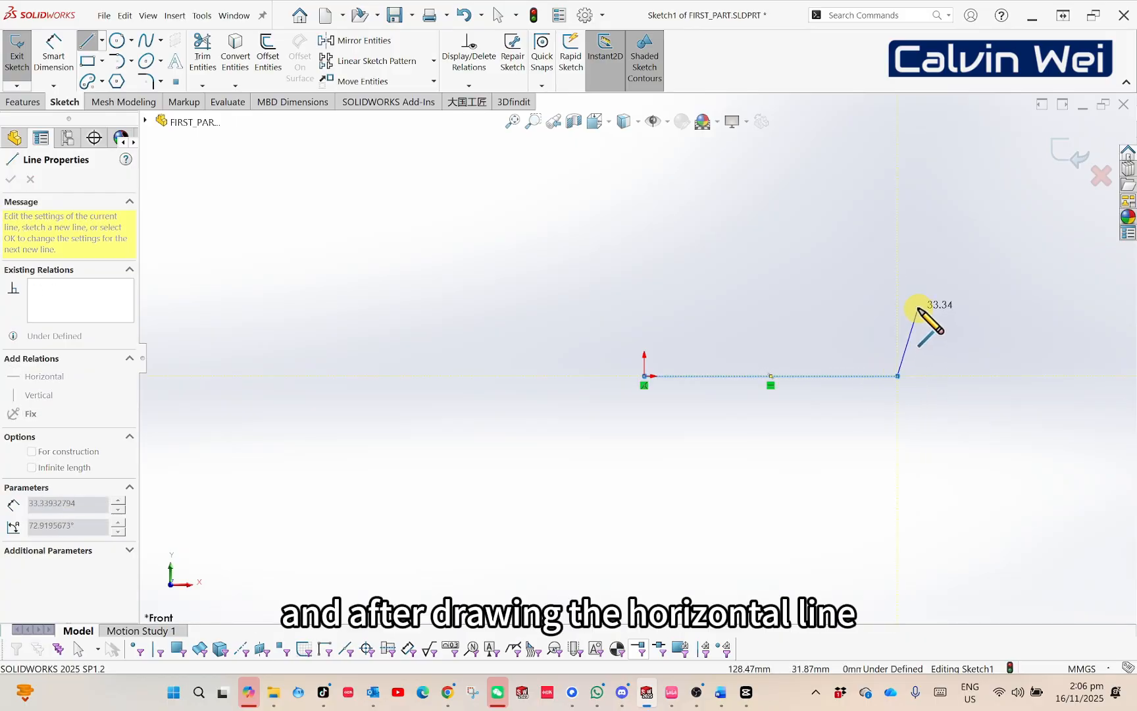
key(Escape)
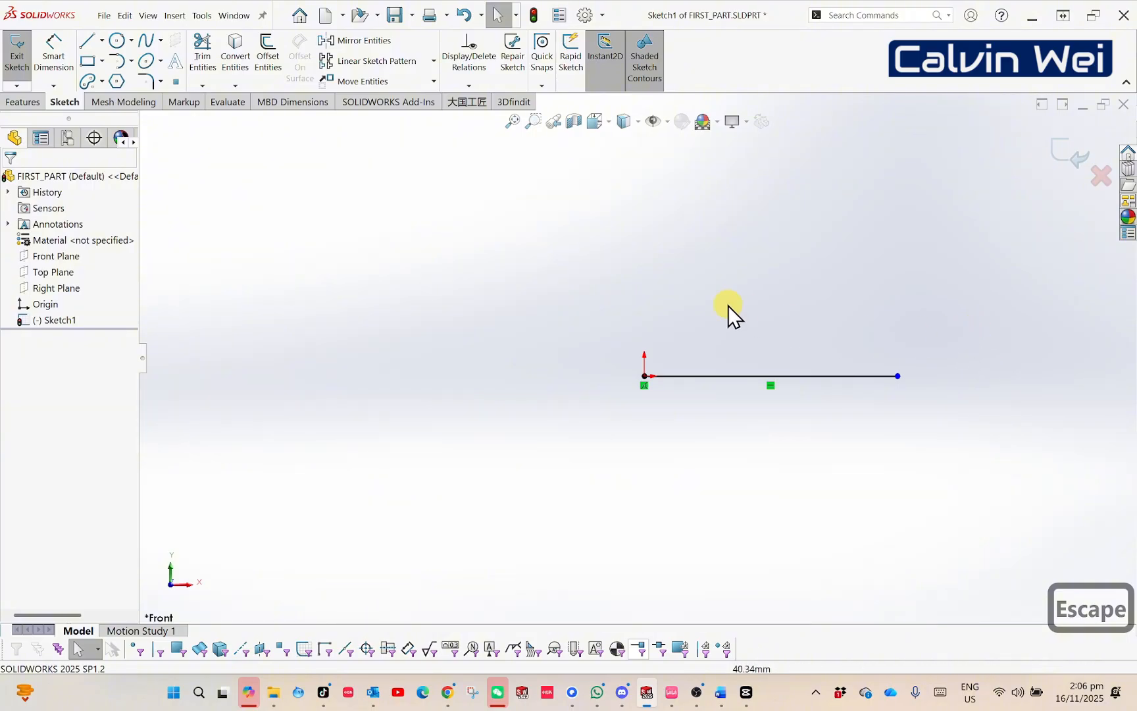
right_drag(714, 300, 657, 298)
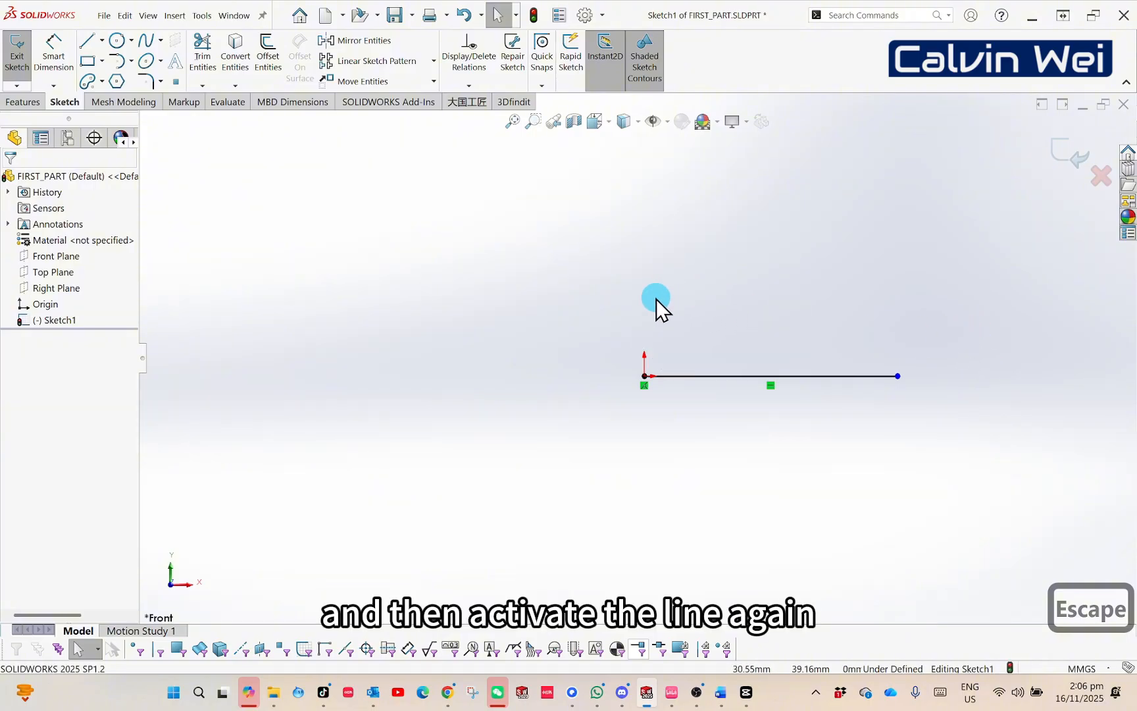
click(770, 376)
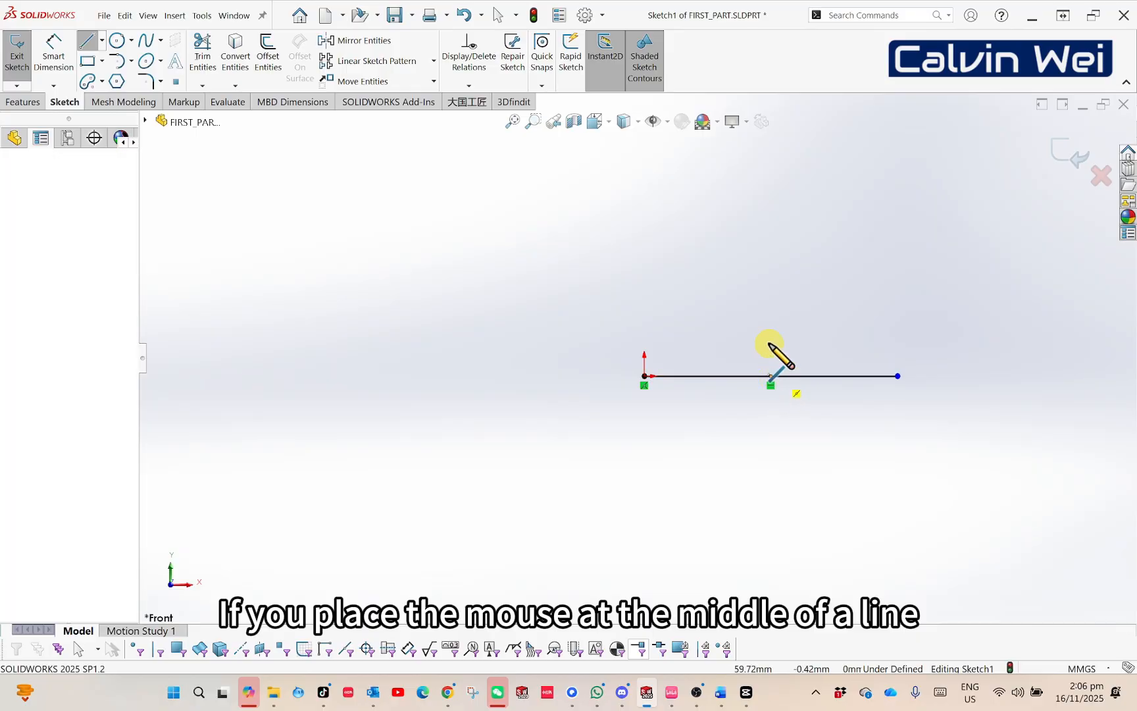
click(770, 165)
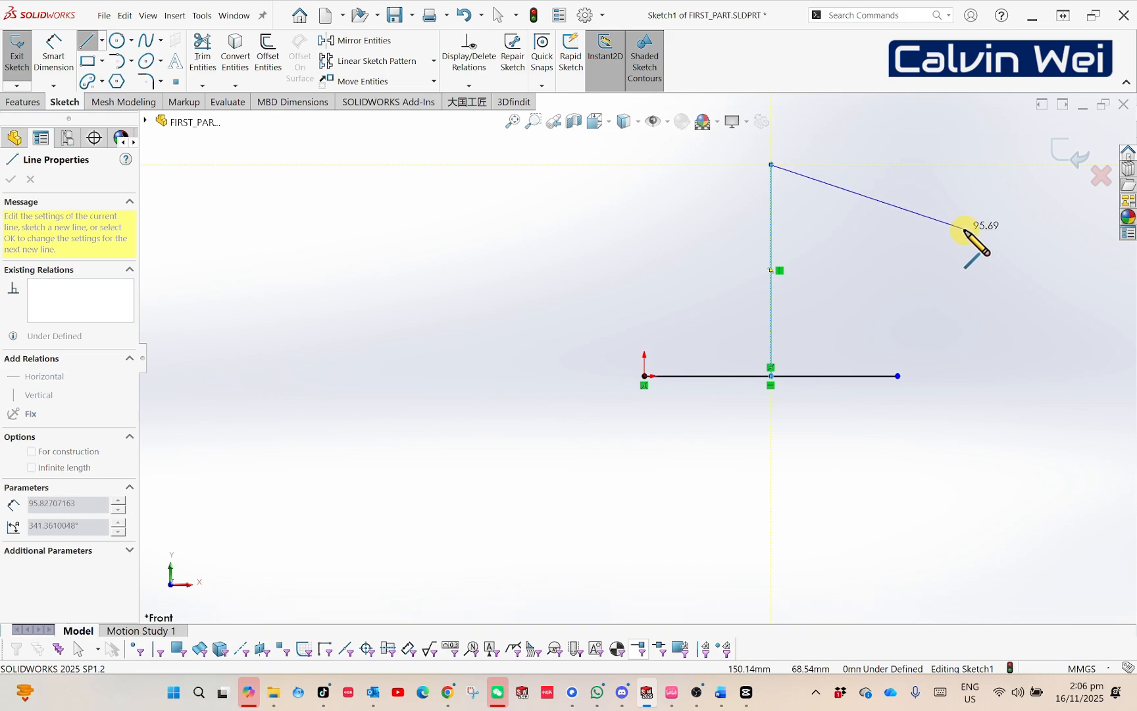
key(Escape)
key(Escape)
mouse_move(879, 256)
ctrl+middle_down()
mouse_move(863, 294)
mouse_move(729, 368)
ctrl+middle_up()
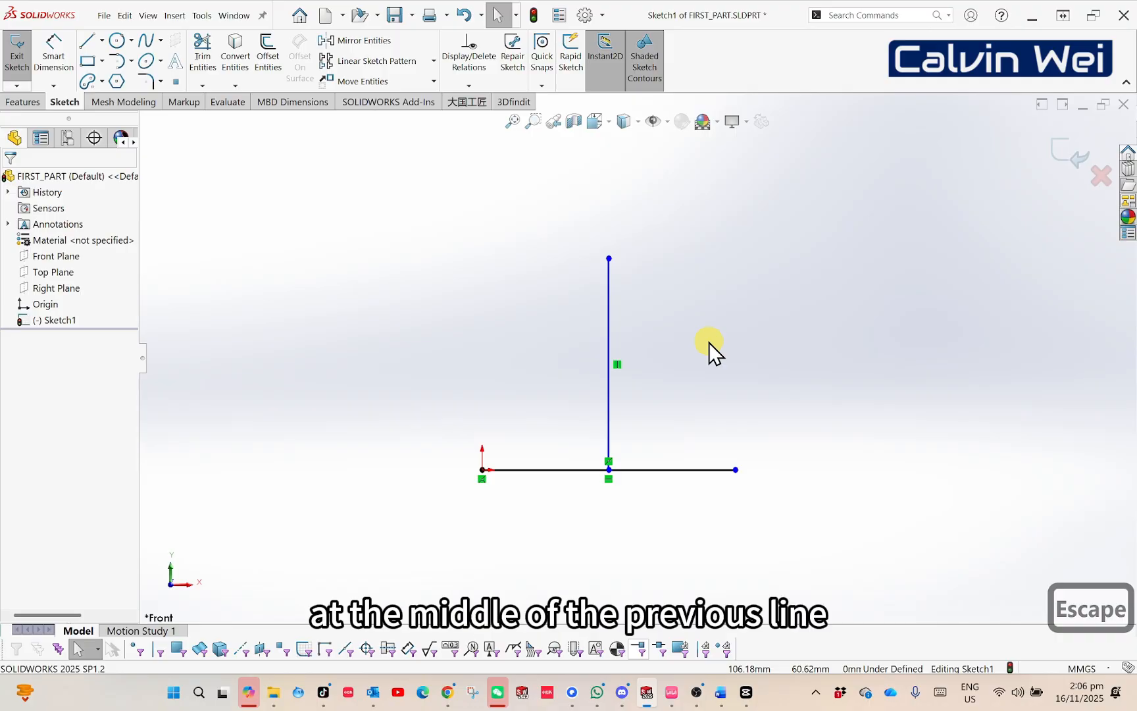
Step: Add a Perpendicular relation between the horizontal line and the vertical line
click(667, 469)
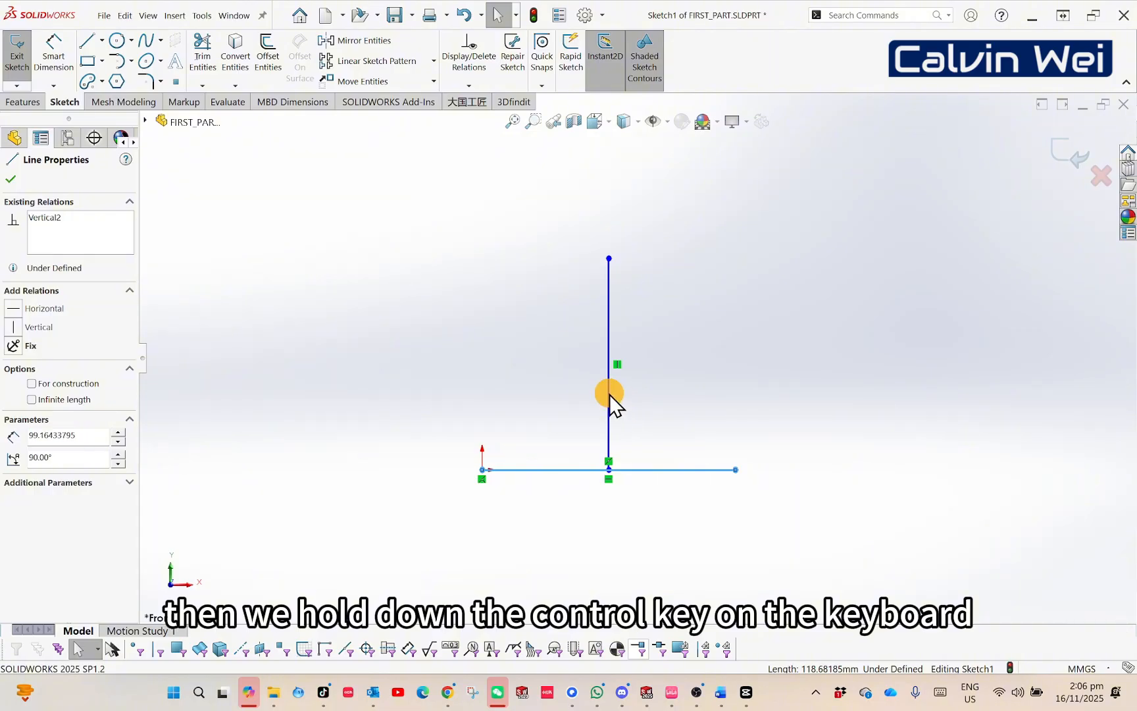
ctrl+click(610, 394)
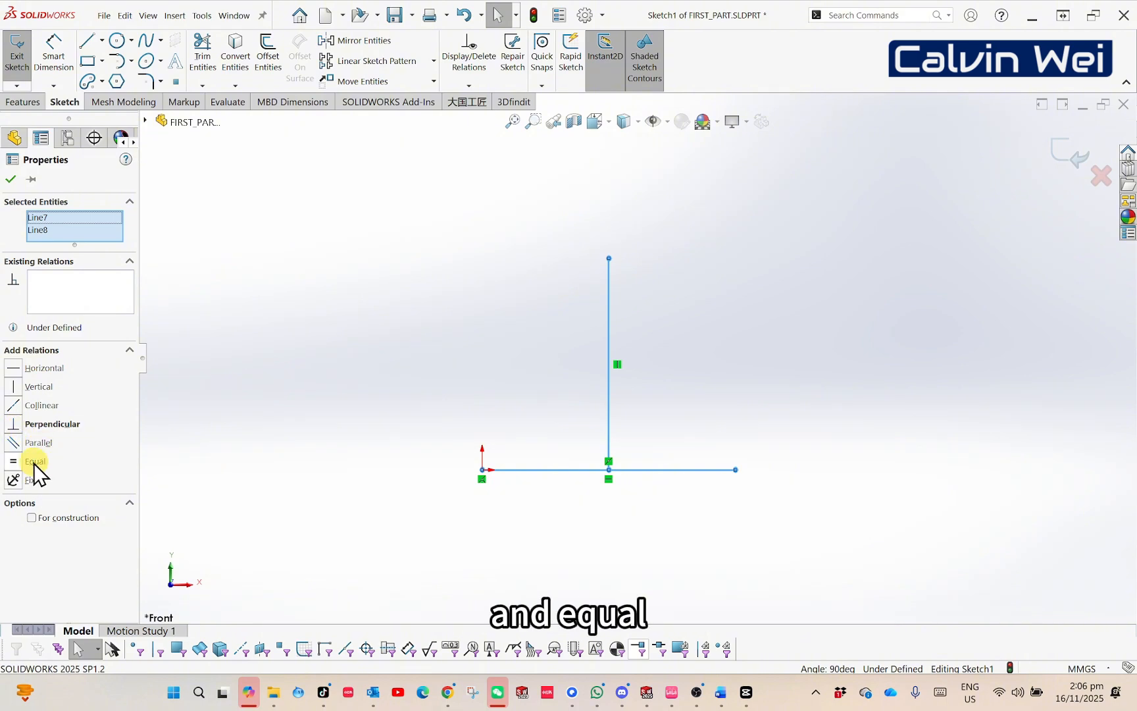
click(12, 425)
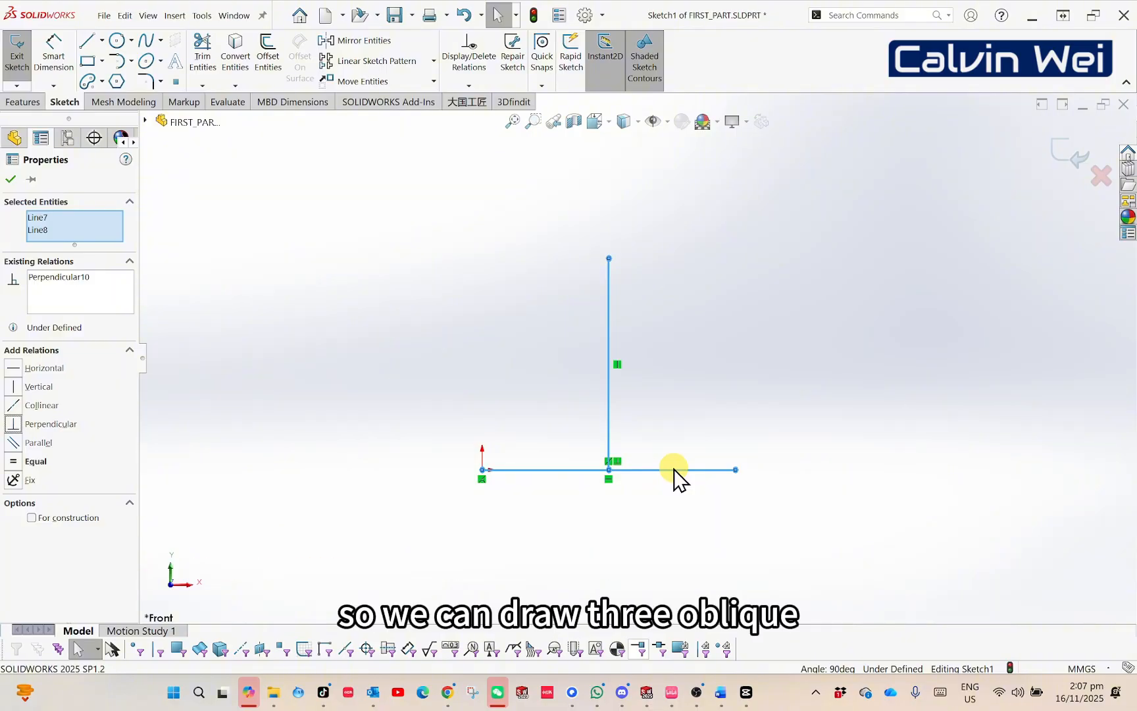
Step: Sketch a separate slanted line below the origin, rising from lower left to upper right at roughly 45 degrees
scroll(667, 460, up, 2)
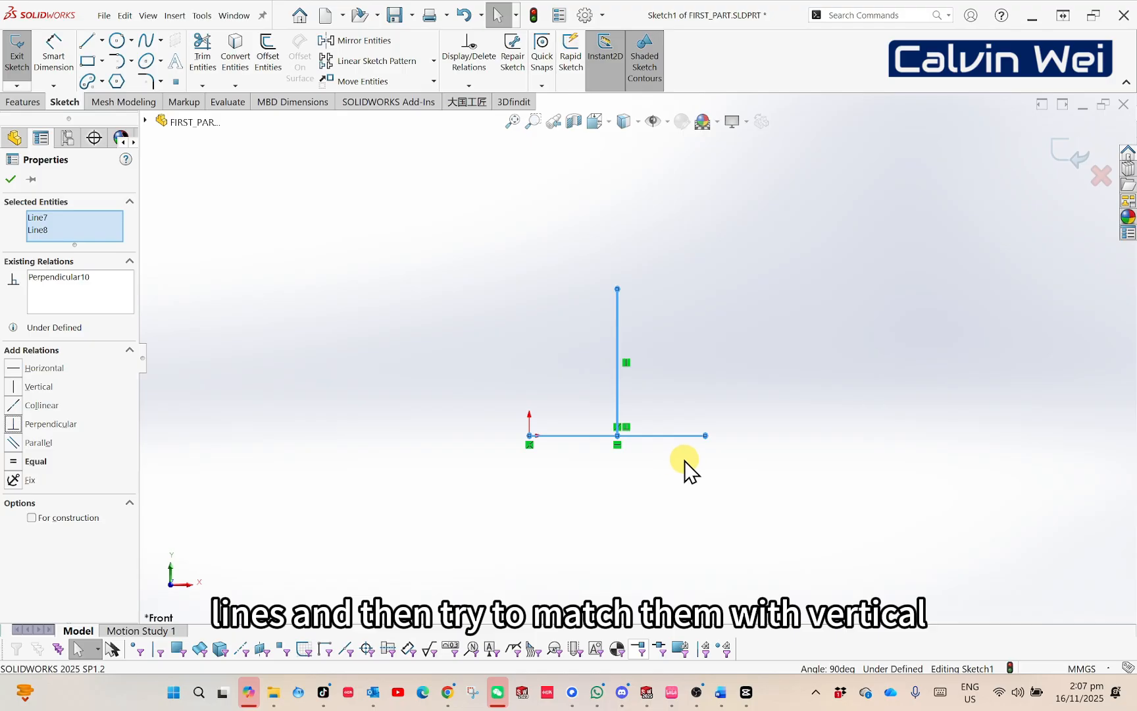
scroll(685, 461, up, 2)
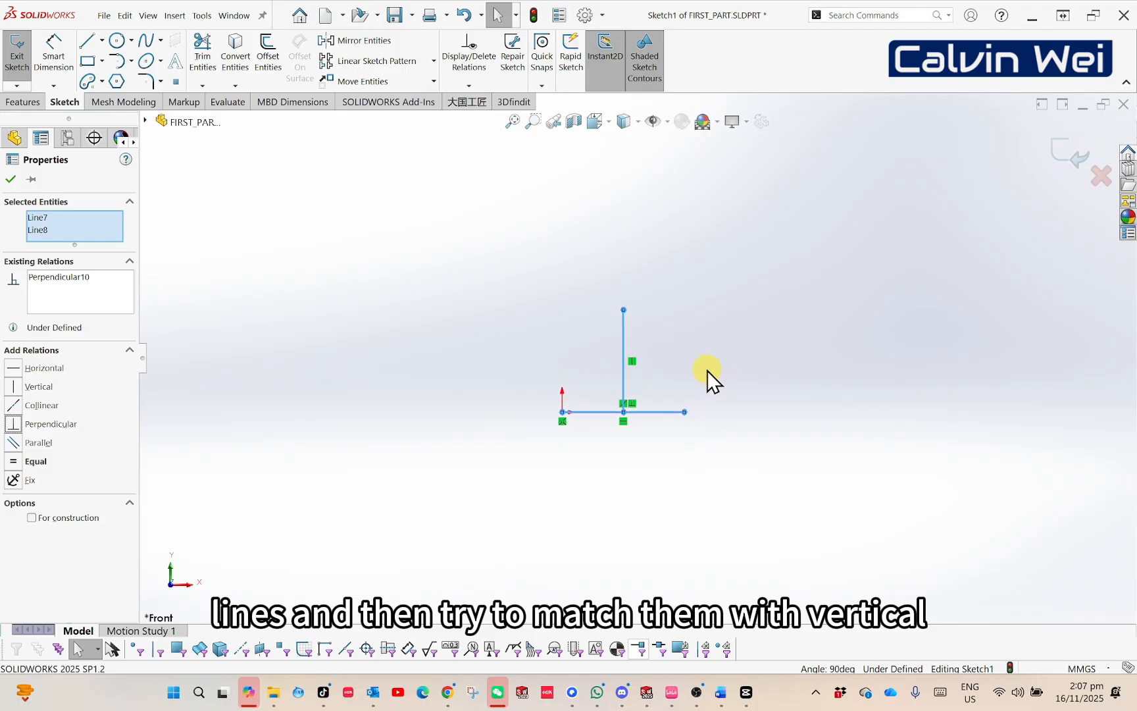
ctrl+middle_drag(679, 367, 655, 342)
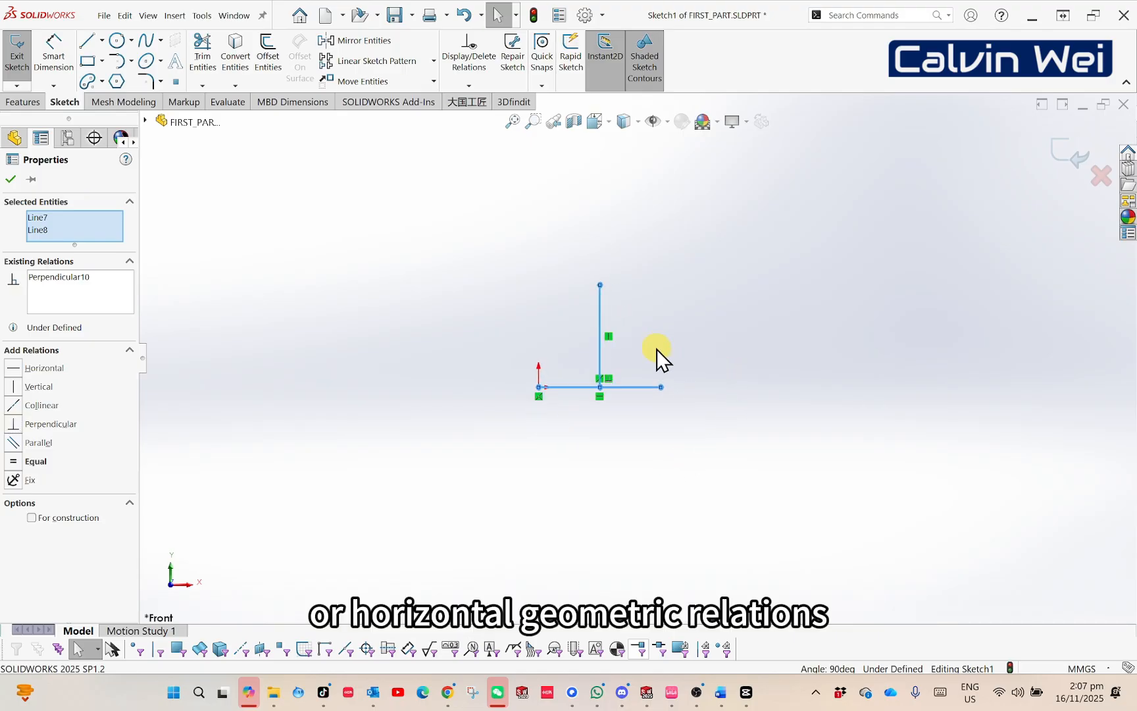
click(639, 444)
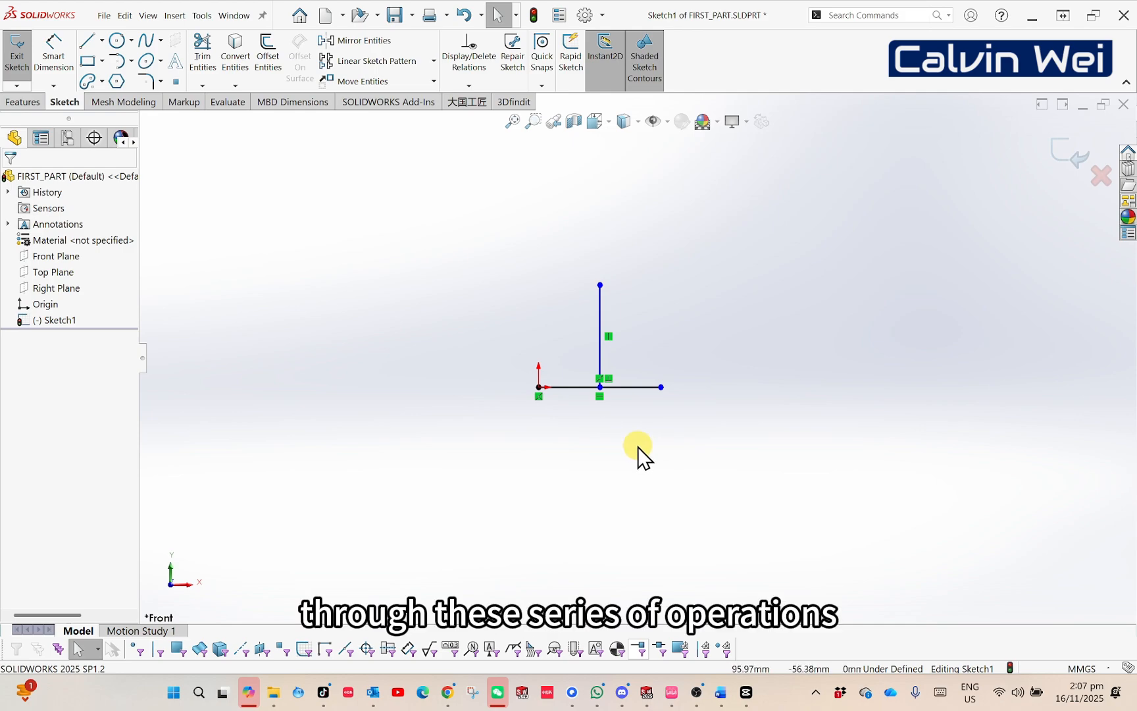
right_click(376, 425)
click(341, 430)
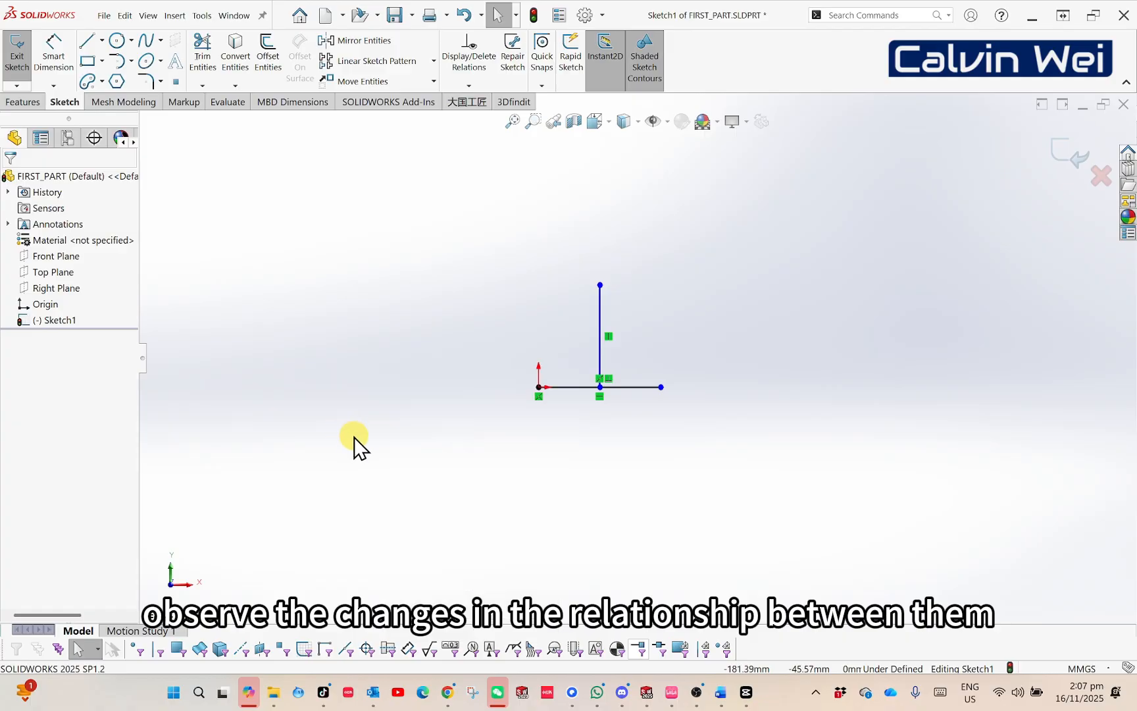
right_drag(770, 447, 713, 453)
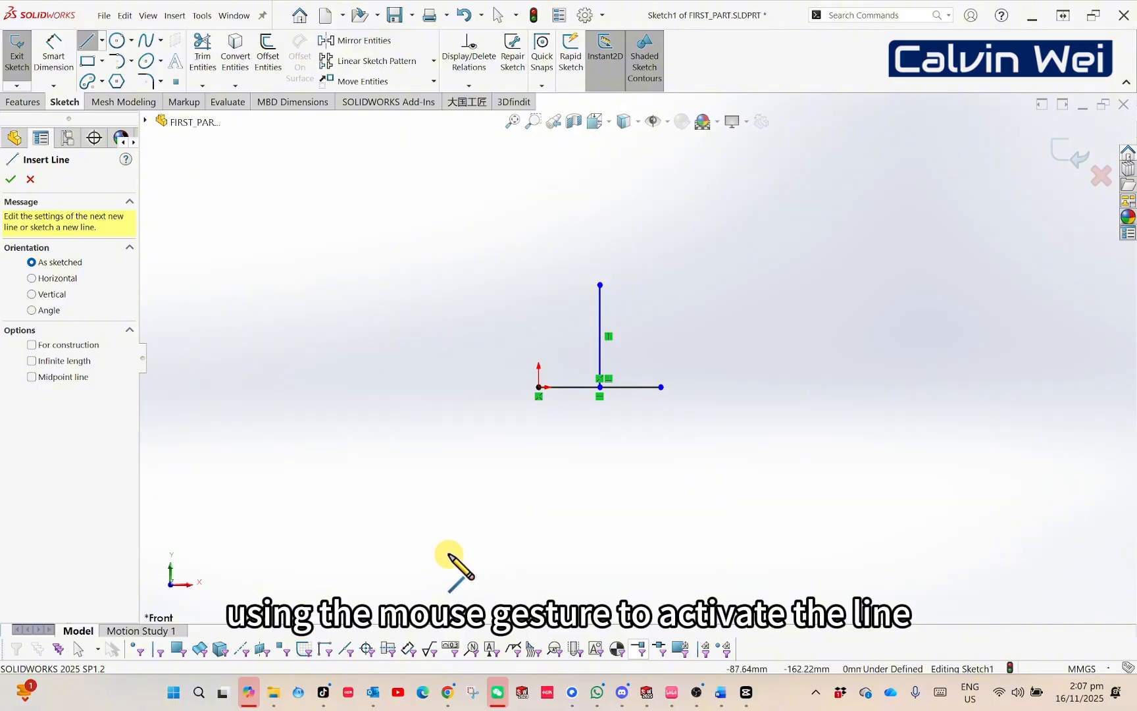
click(450, 563)
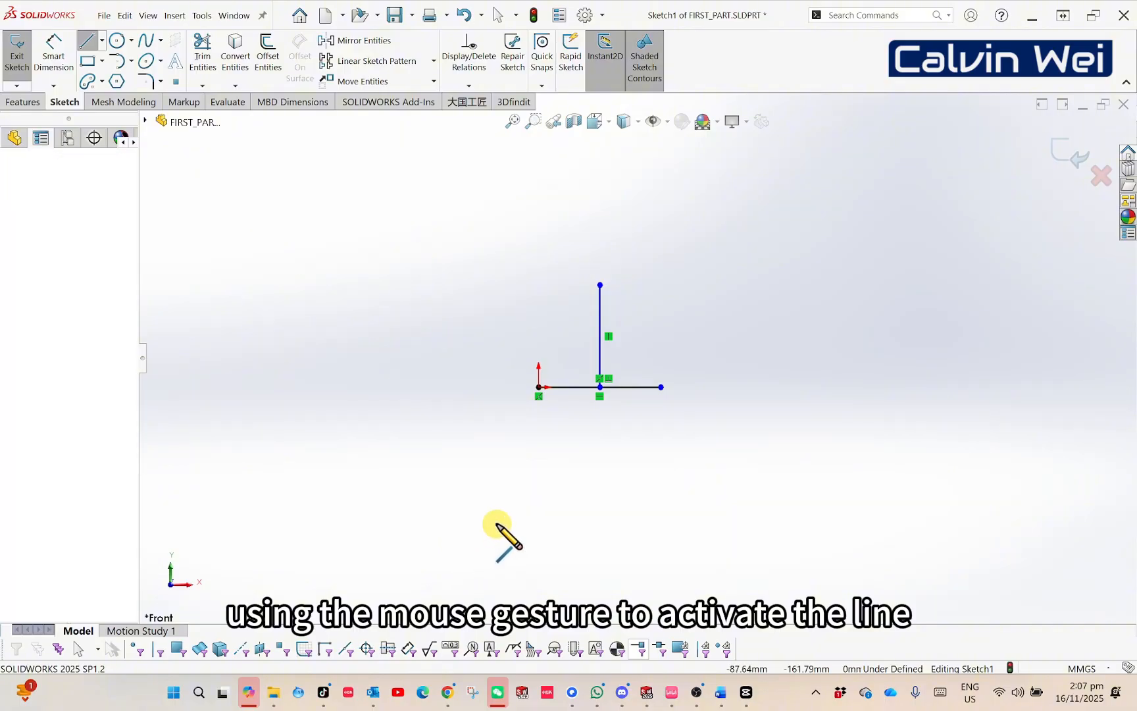
click(563, 429)
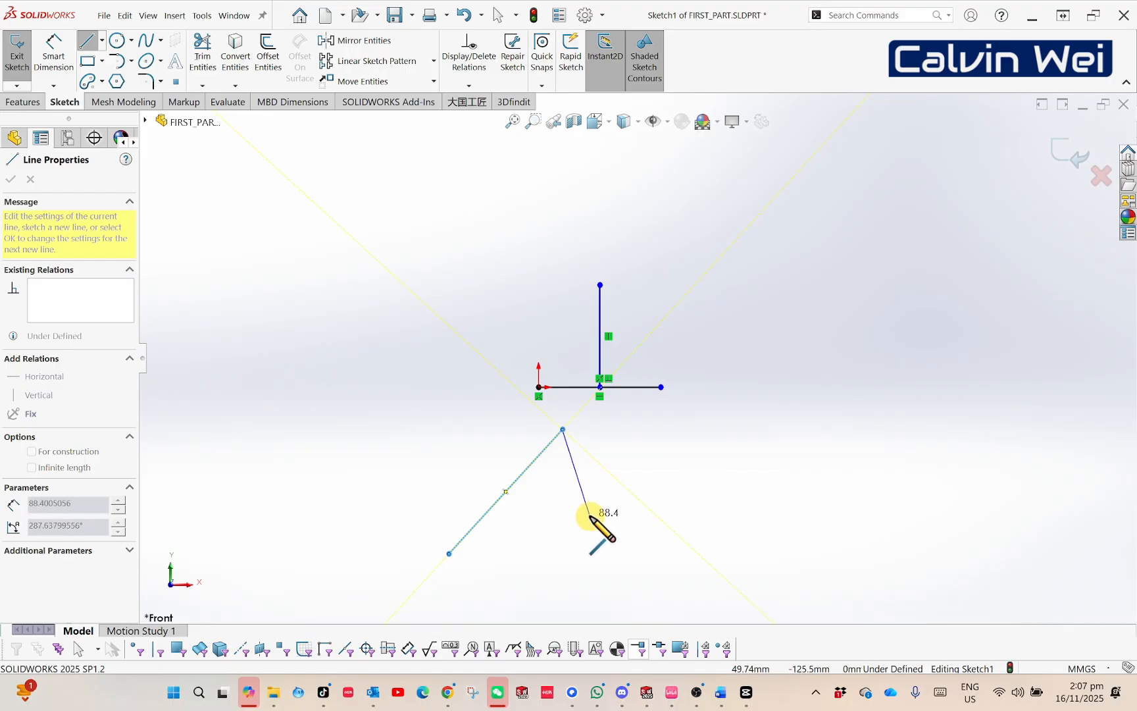
key(Escape)
key(Escape)
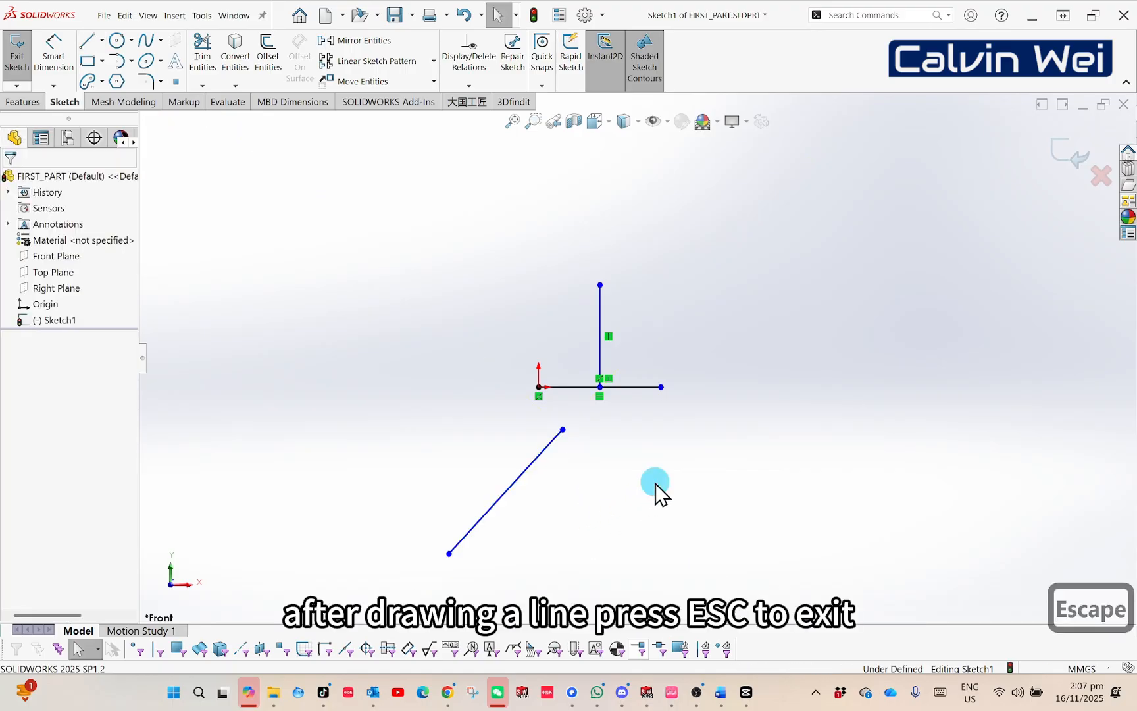
Step: Sketch a second, steeper separate line to the right of the slanted one, below the horizontal line
right_drag(650, 483, 594, 488)
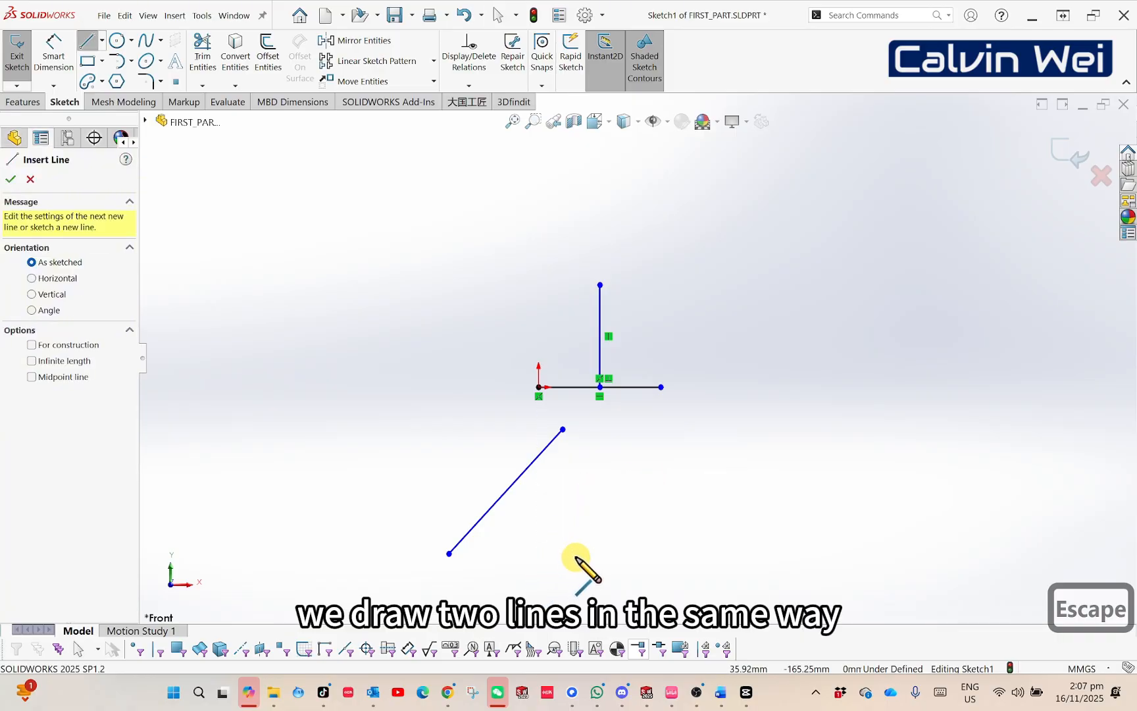
click(576, 558)
click(599, 429)
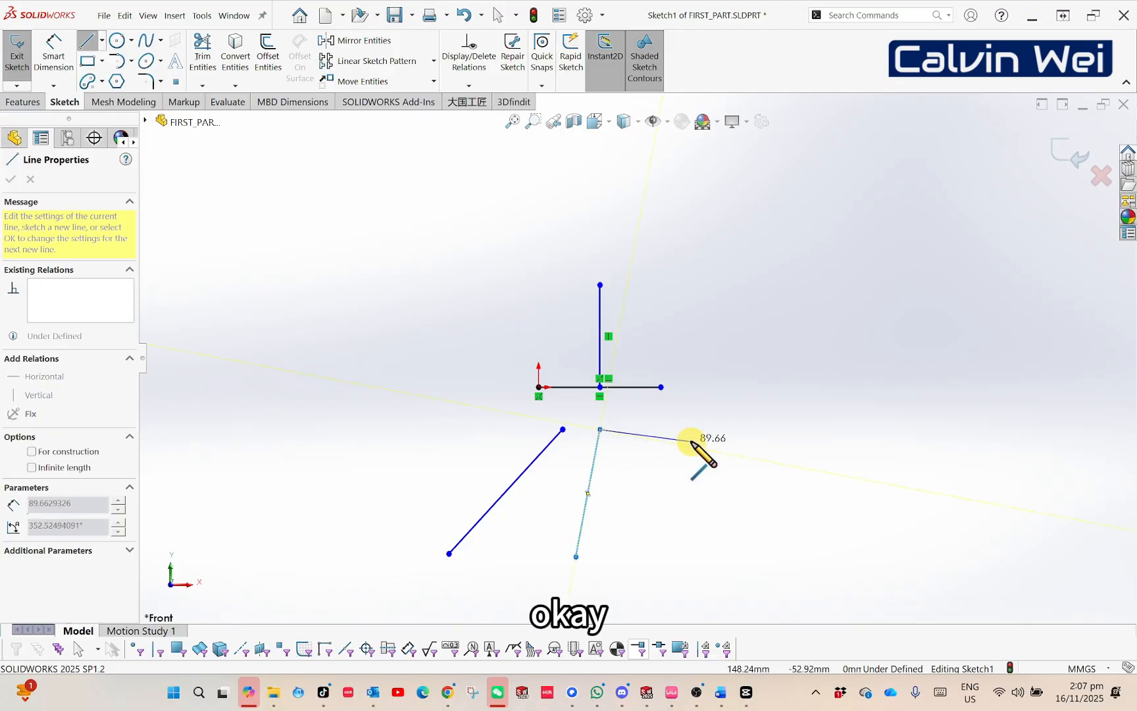
key(Escape)
Step: Sketch a third separate line about 138 mm long to the right of the other two, leaning to the left
right_click(698, 461)
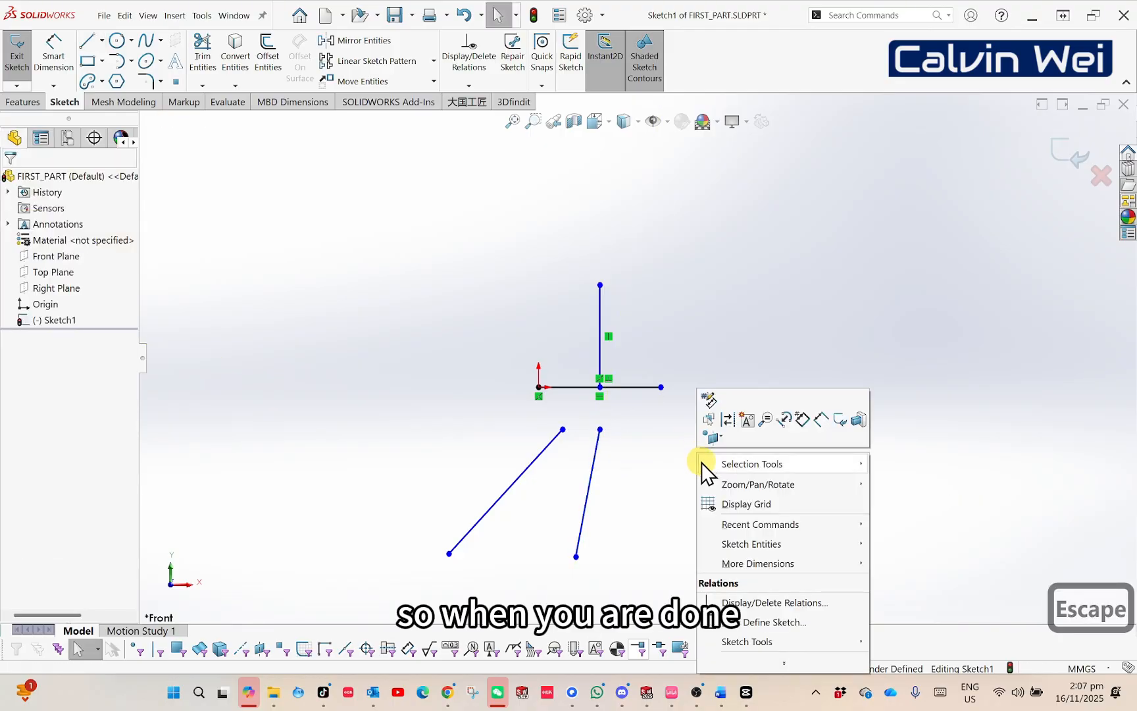
right_drag(658, 453, 571, 480)
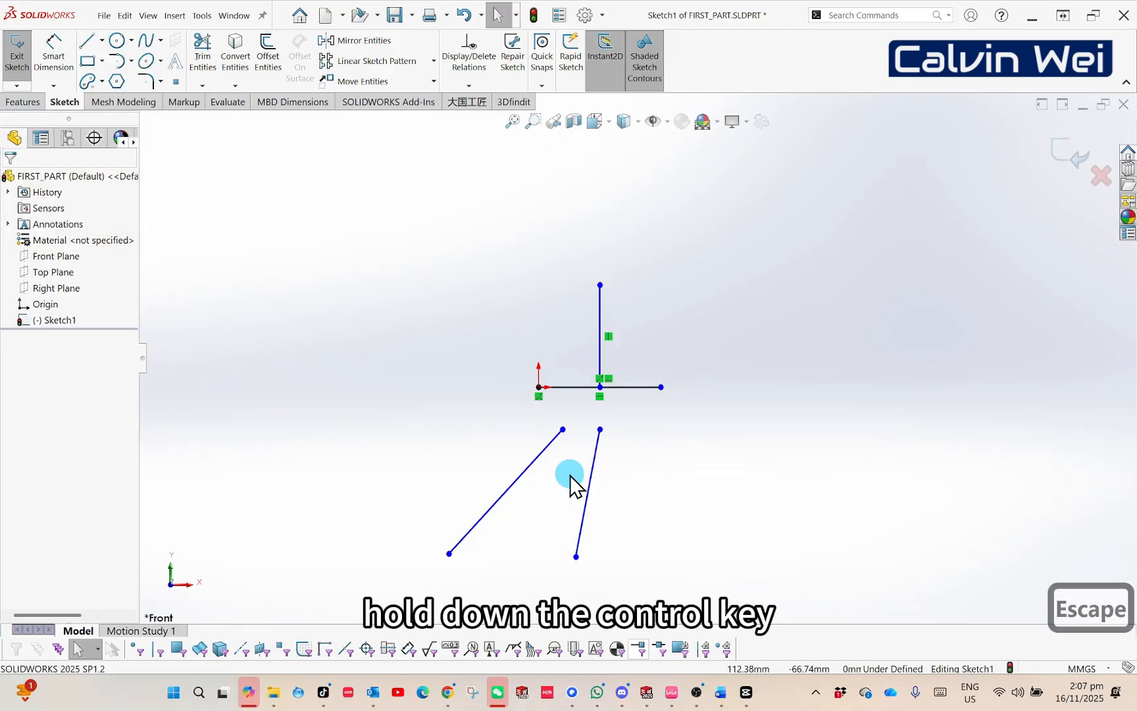
click(702, 553)
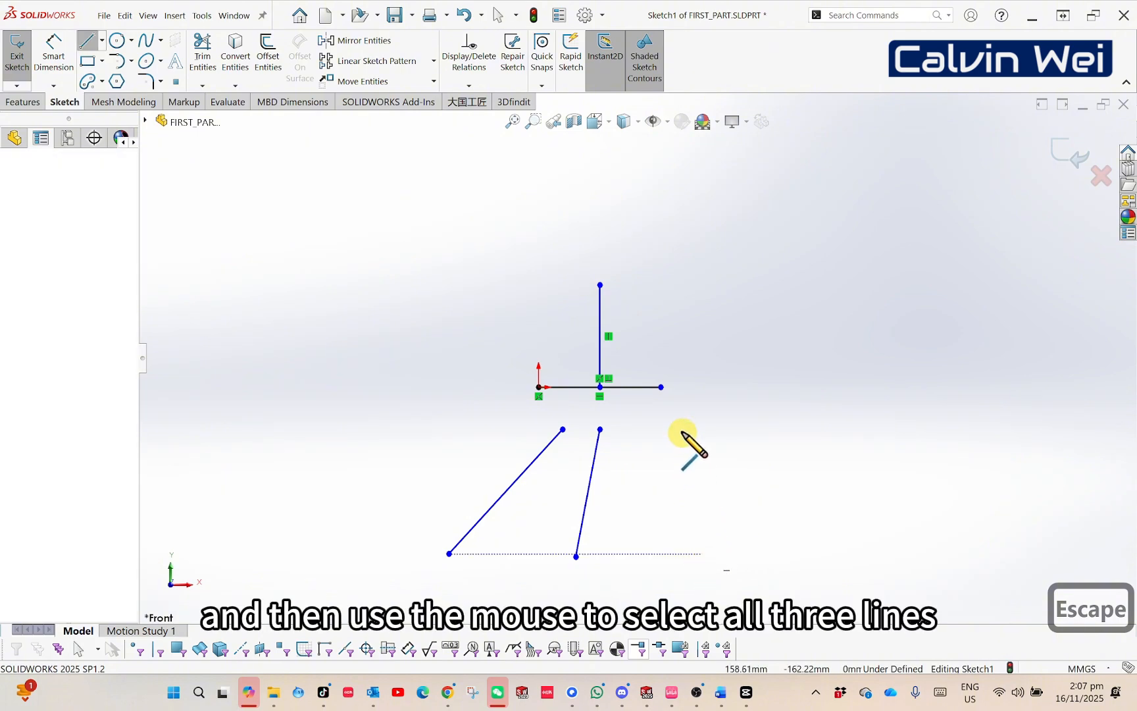
click(673, 416)
key(Escape)
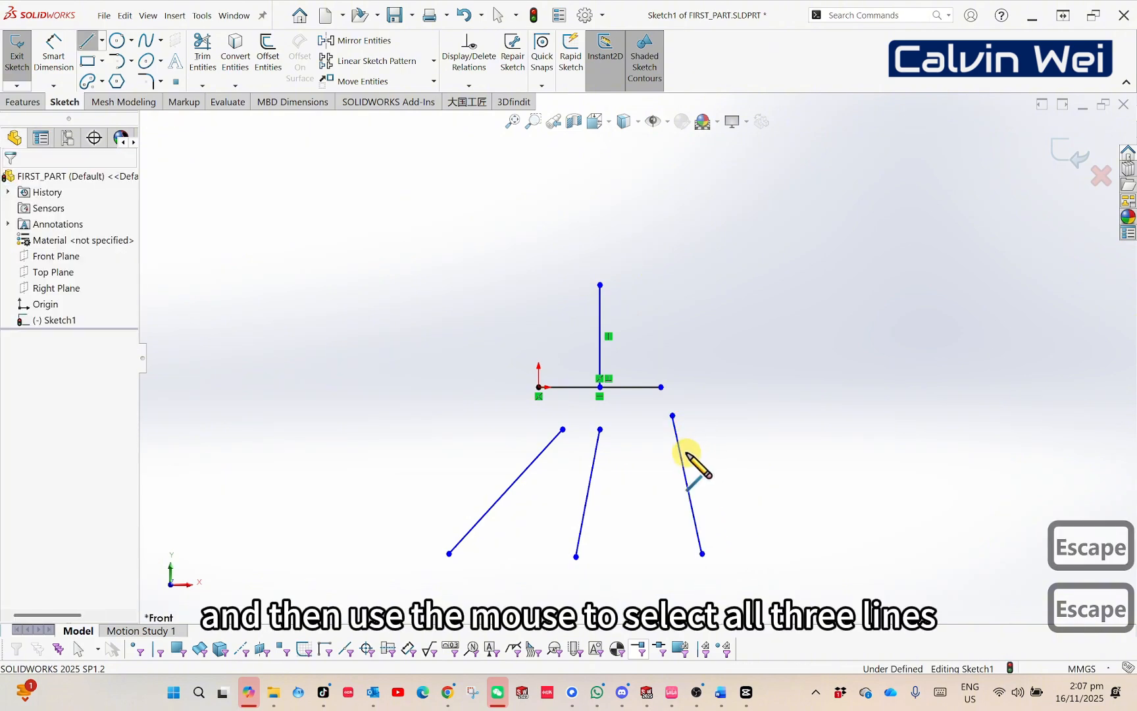
Step: Add a Parallel relation to the three separate slanted lines
click(681, 467)
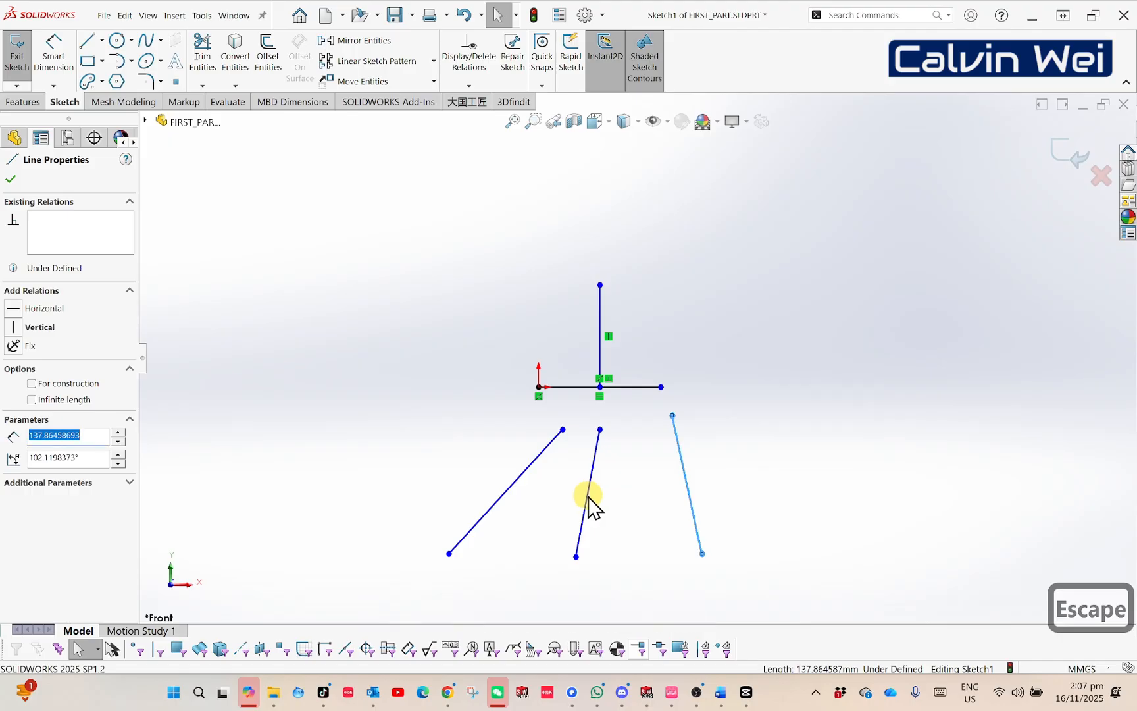
ctrl+click(586, 500)
ctrl+click(502, 495)
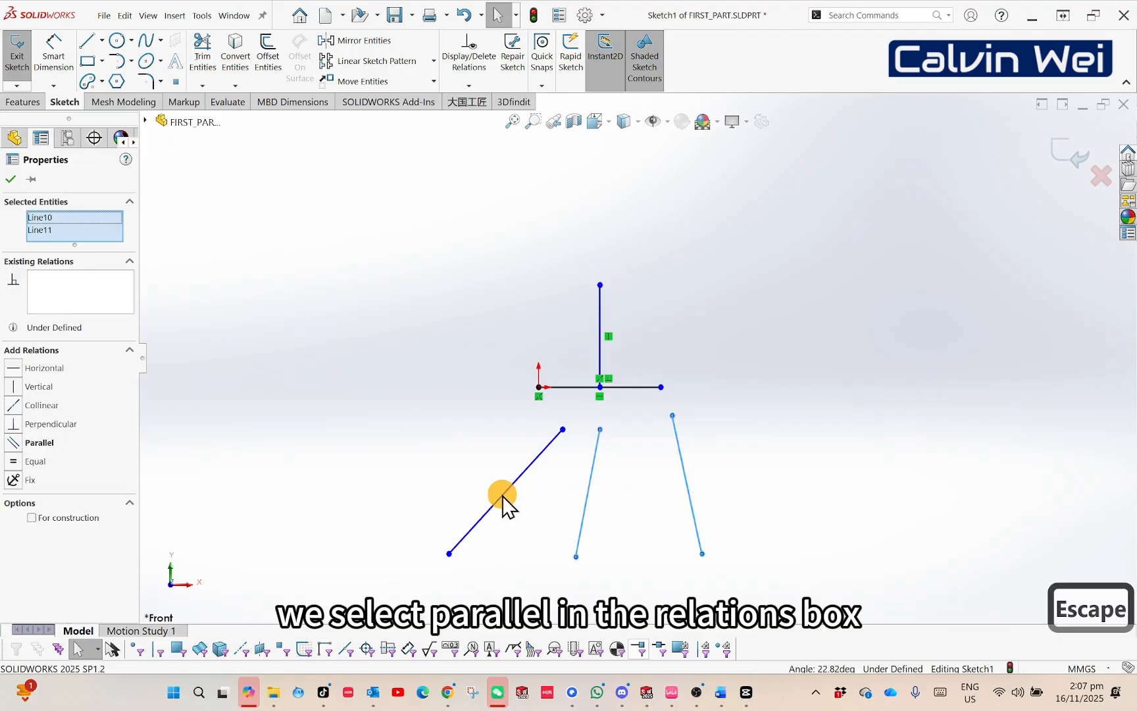
click(13, 437)
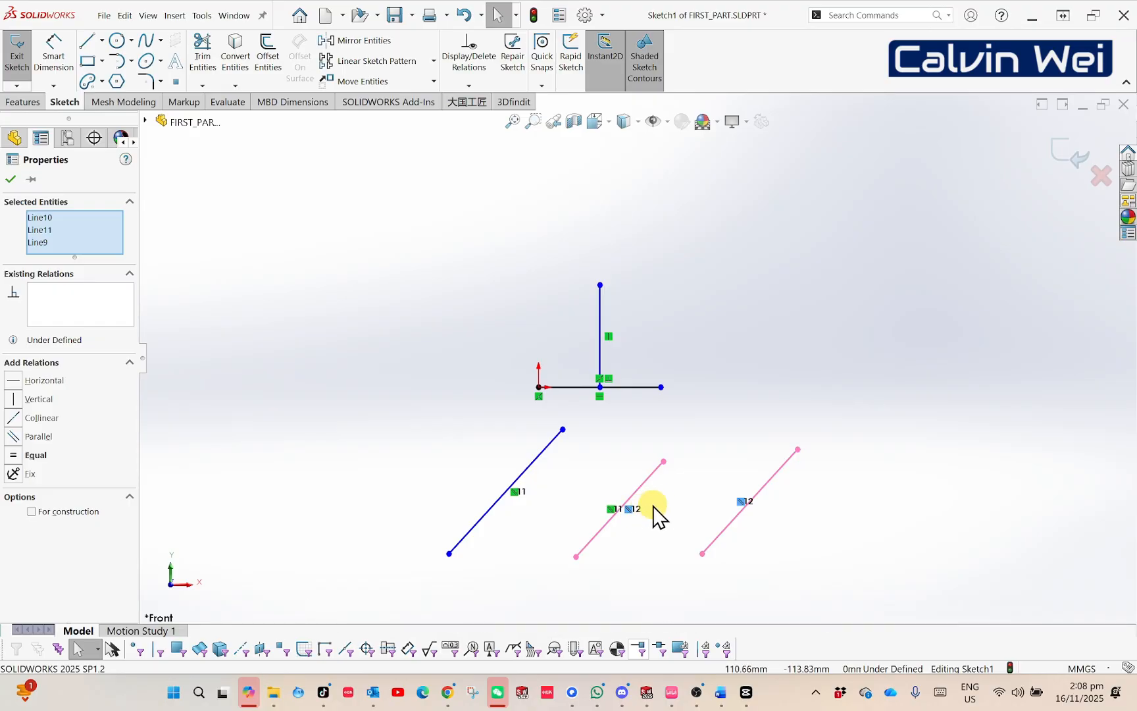
Step: Delete the parallel relation on the rightmost slanted line and make that line perpendicular to the middle slanted line
right_click(741, 505)
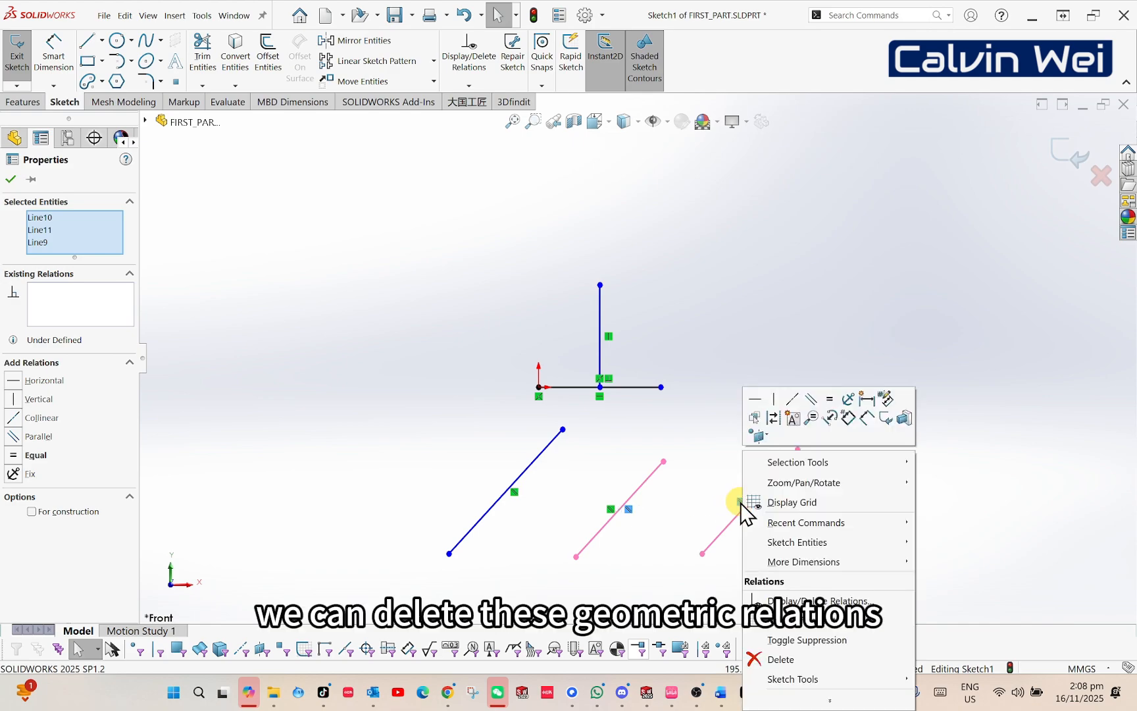
click(792, 656)
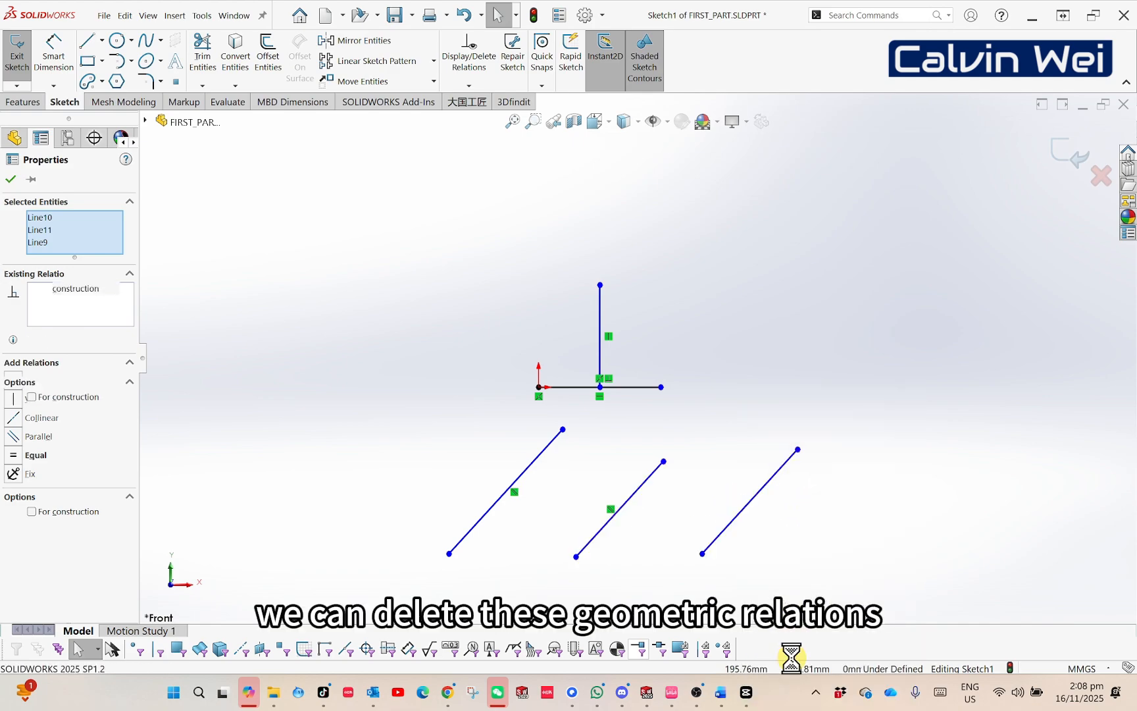
click(775, 477)
click(774, 477)
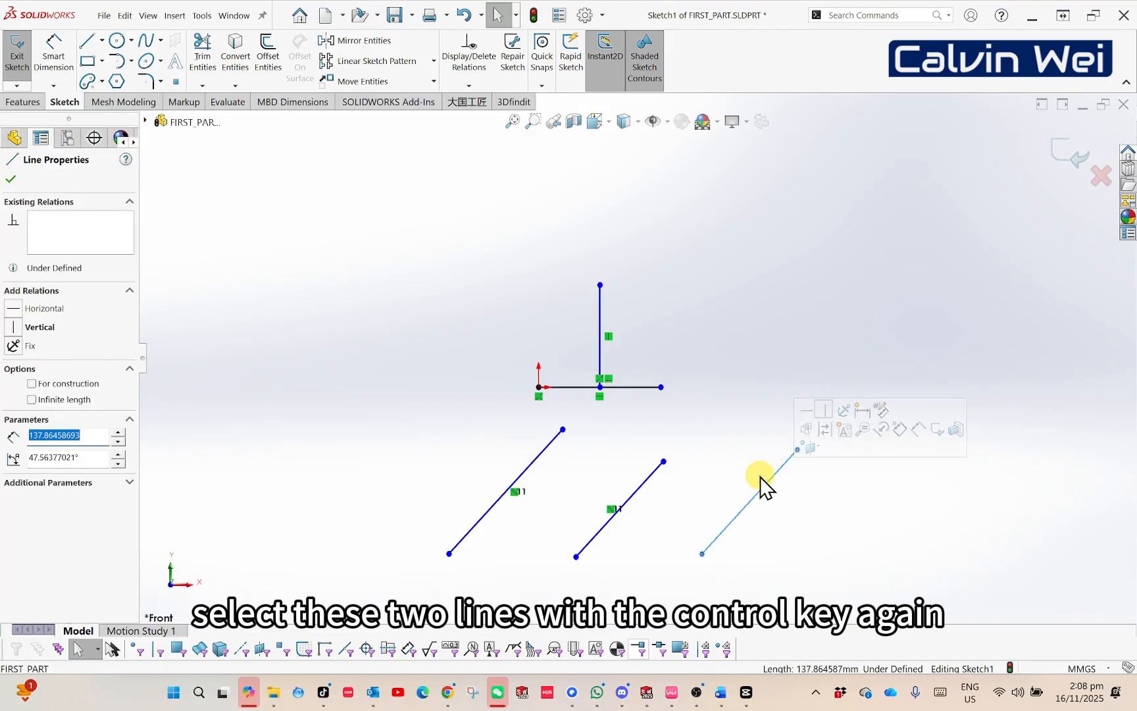
ctrl+click(635, 486)
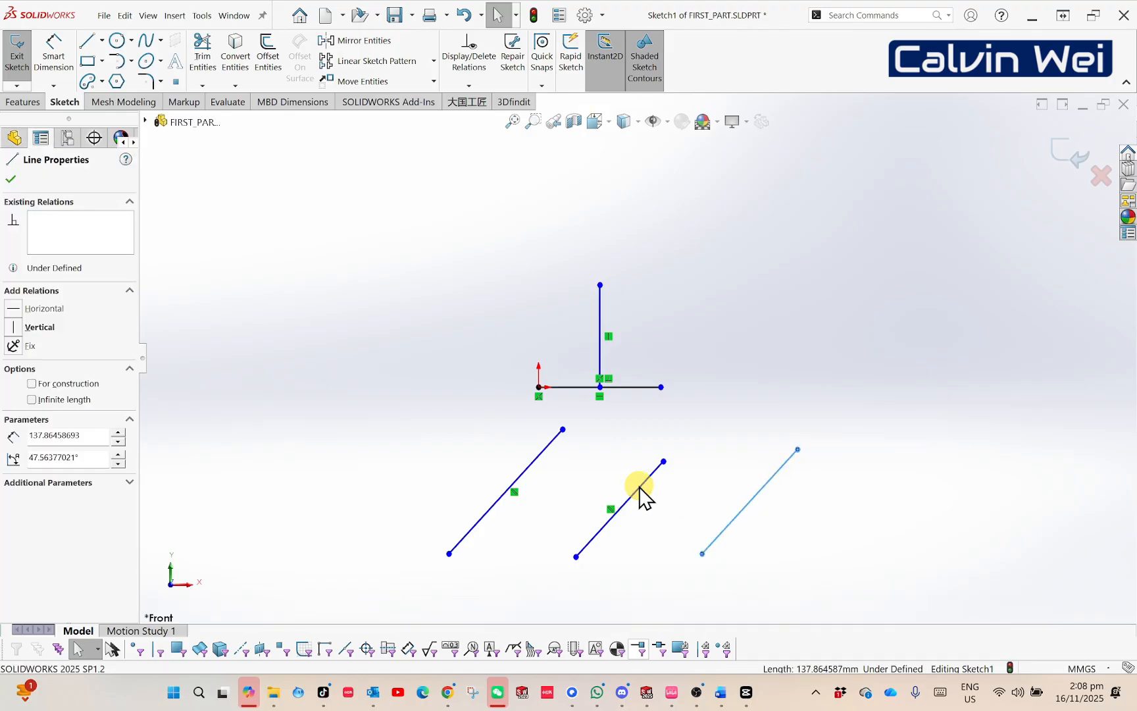
ctrl+click(642, 485)
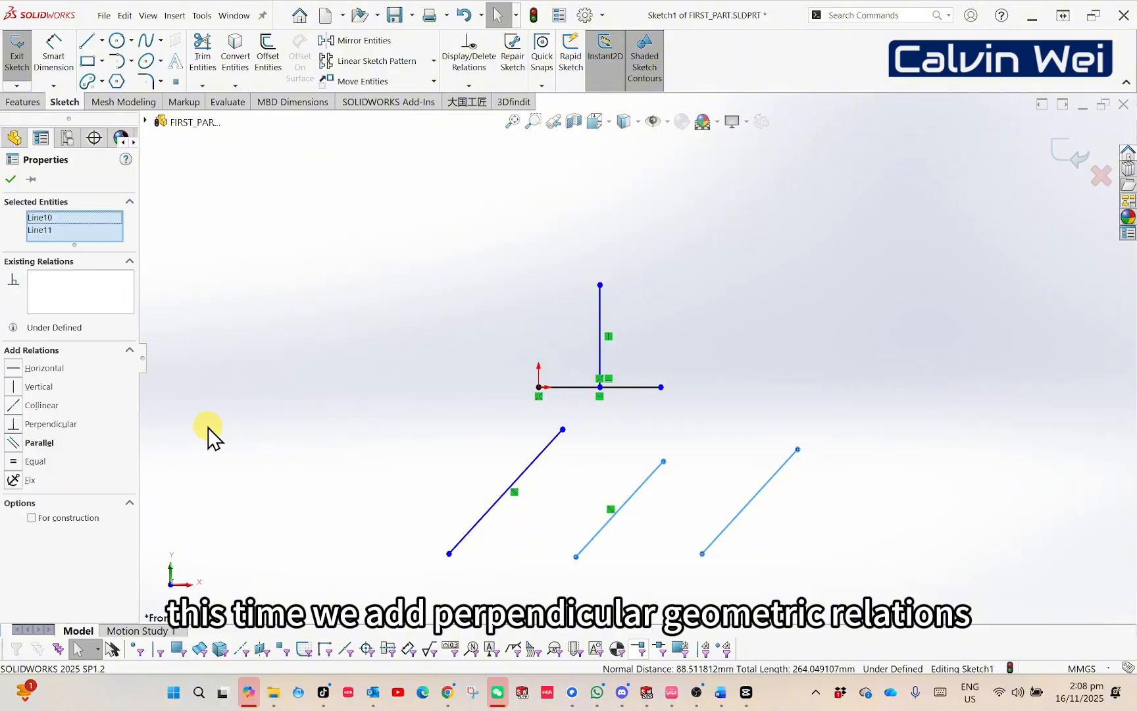
click(13, 424)
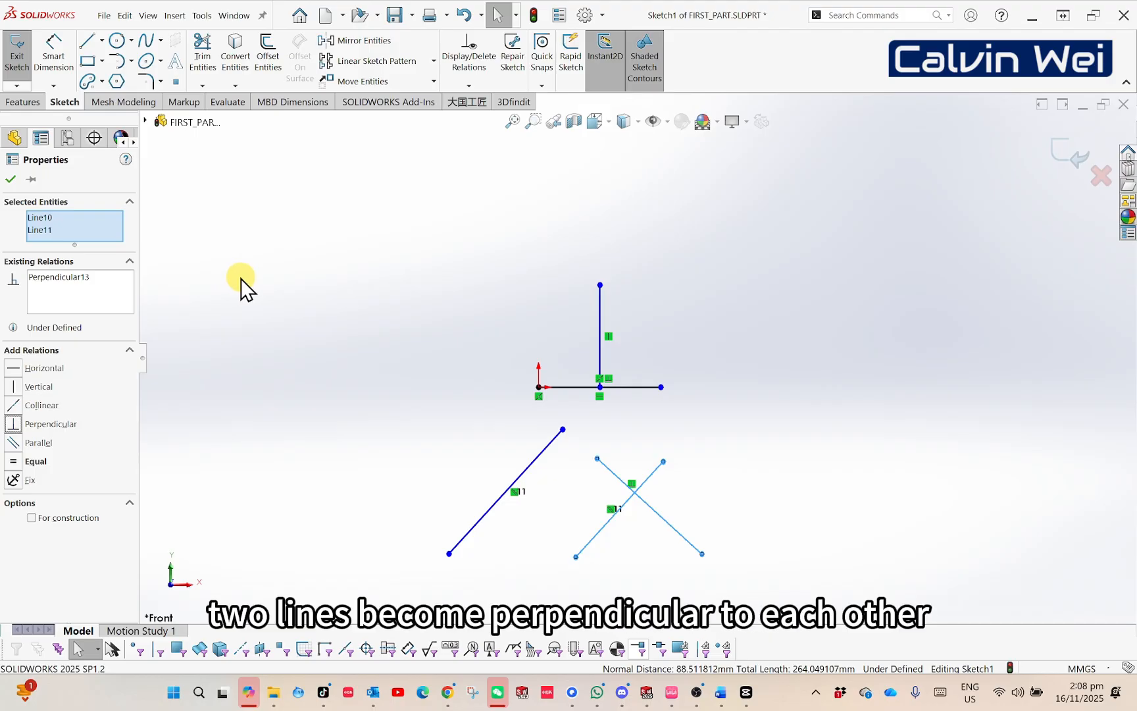
click(245, 302)
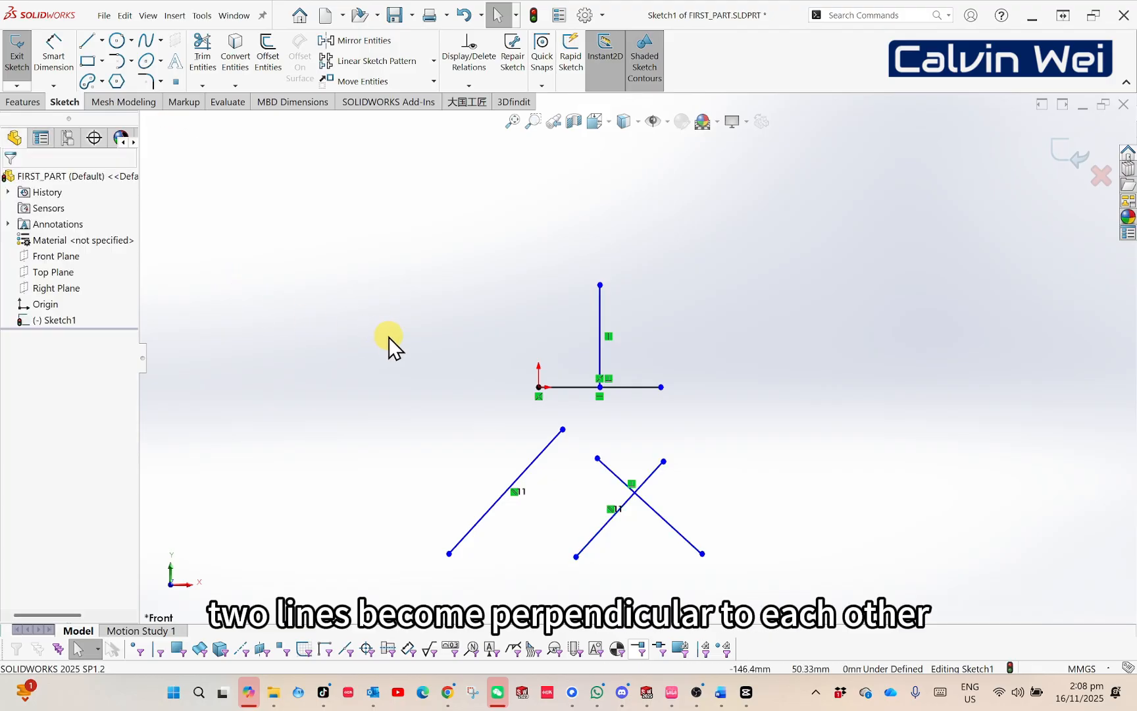
Step: Add an Equal relation to the two crossing perpendicular lines below the horizontal line
click(651, 478)
ctrl+click(659, 516)
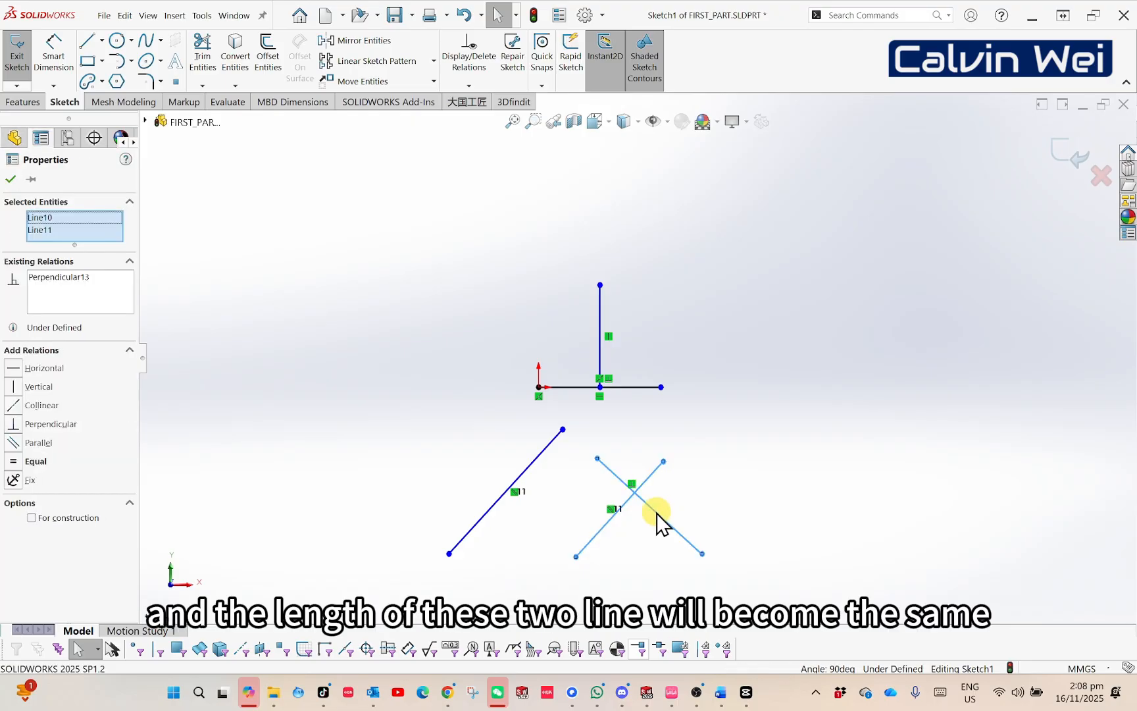
click(13, 461)
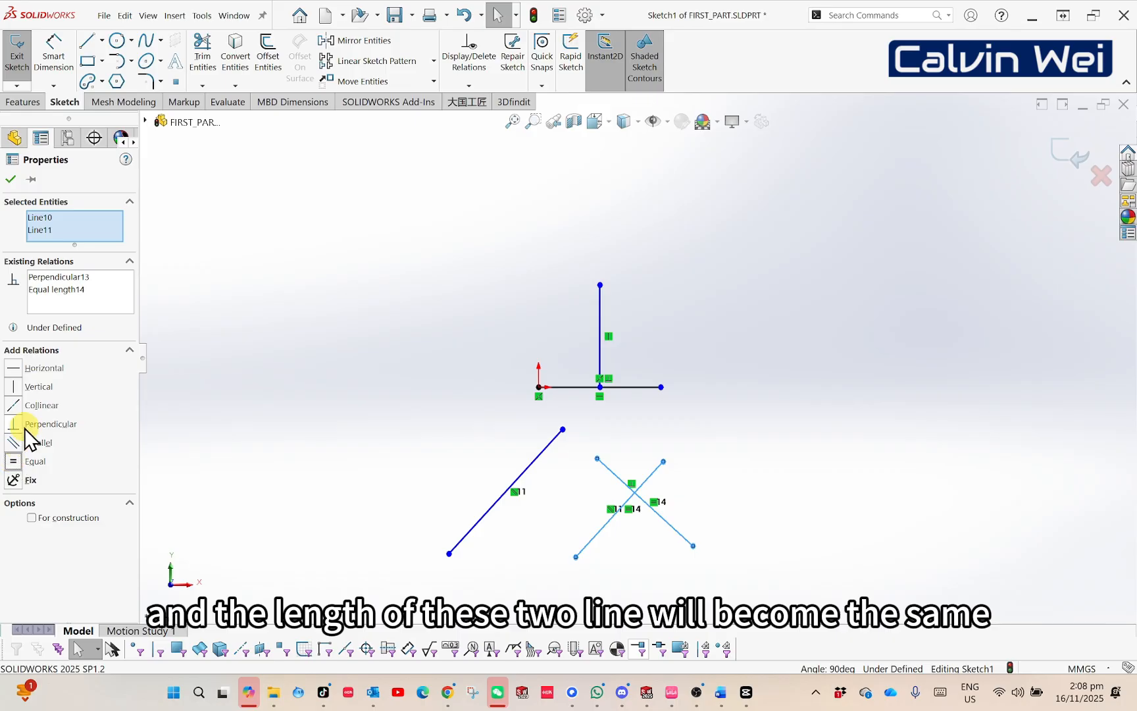
click(11, 179)
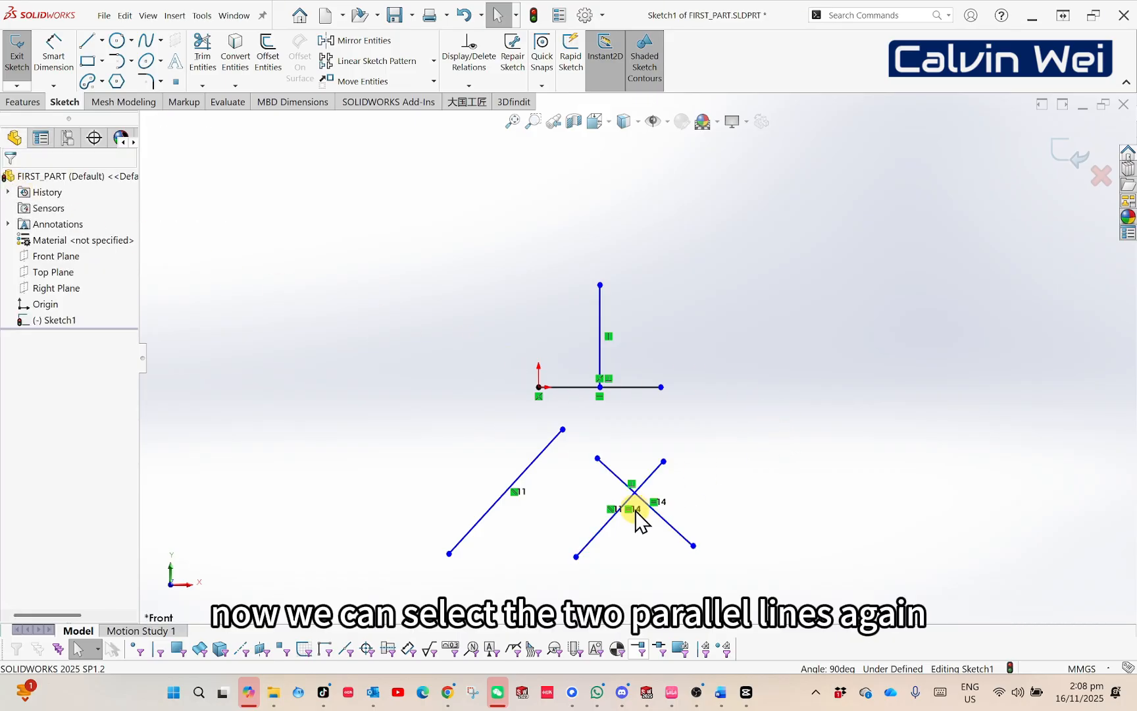
Step: Make the two parallel slanted lines collinear
click(610, 524)
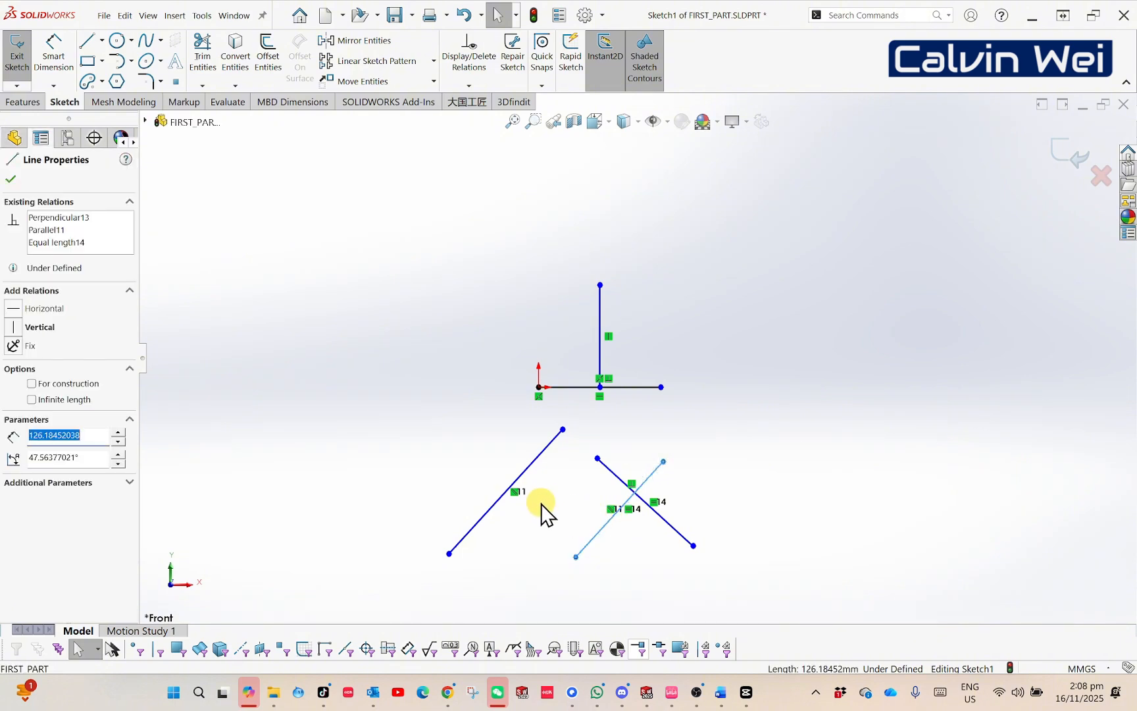
ctrl+click(487, 513)
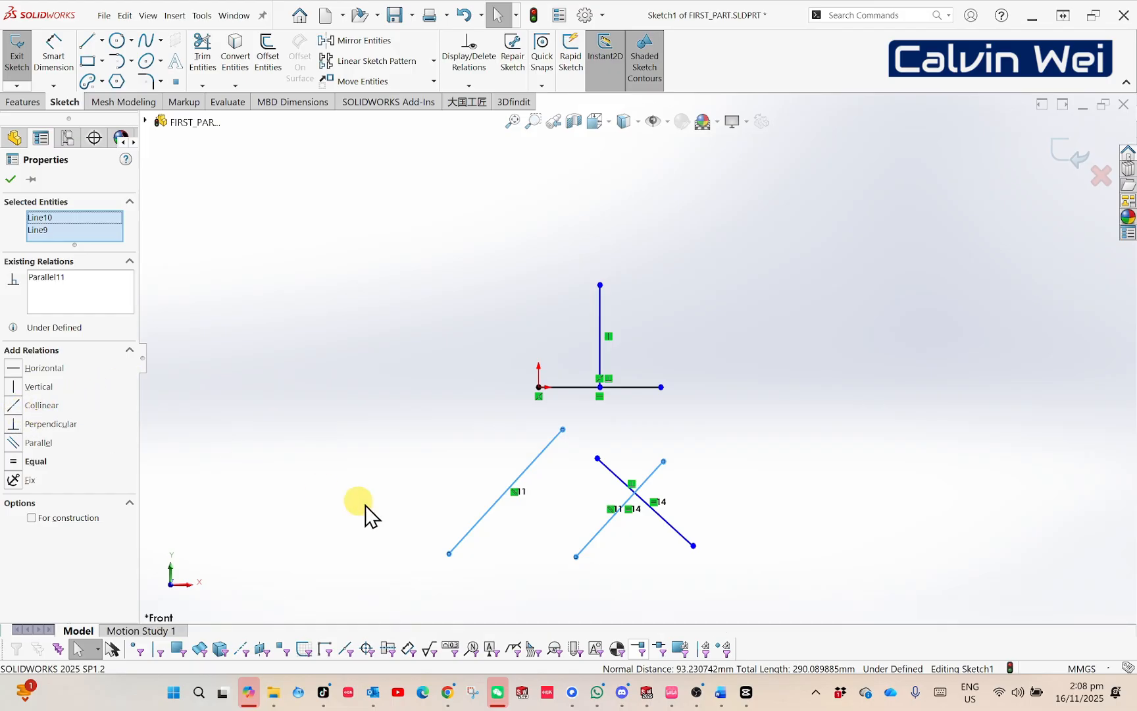
click(379, 462)
scroll(418, 480, up, 2)
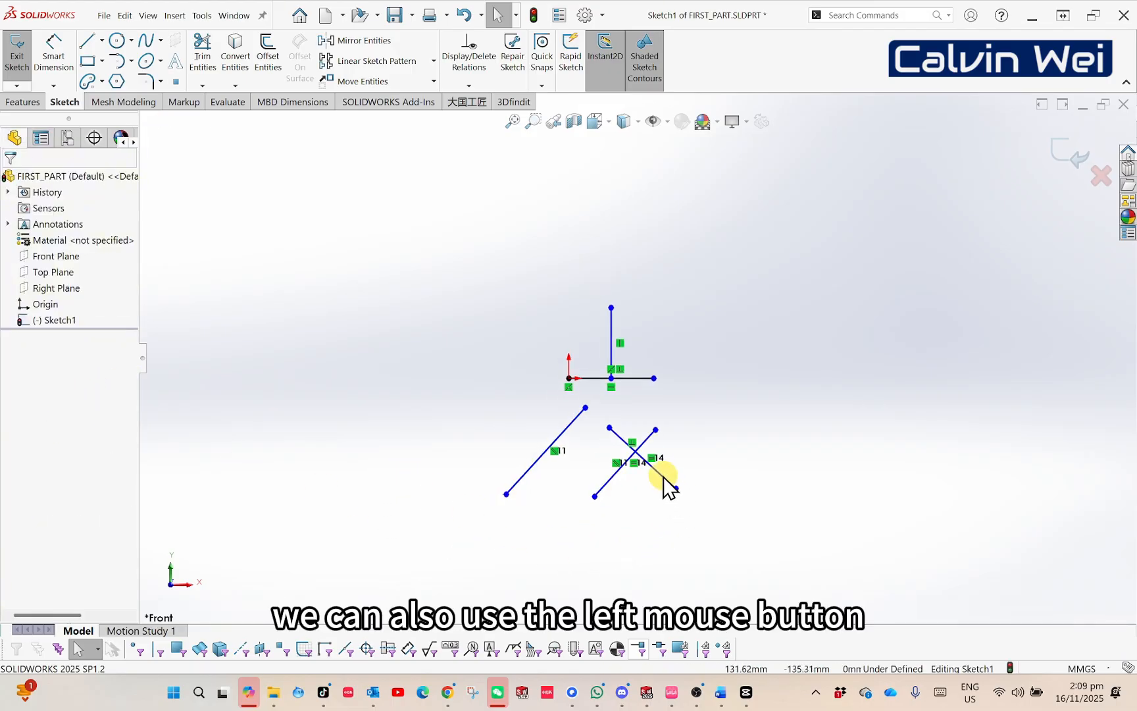
drag(632, 515, 436, 456)
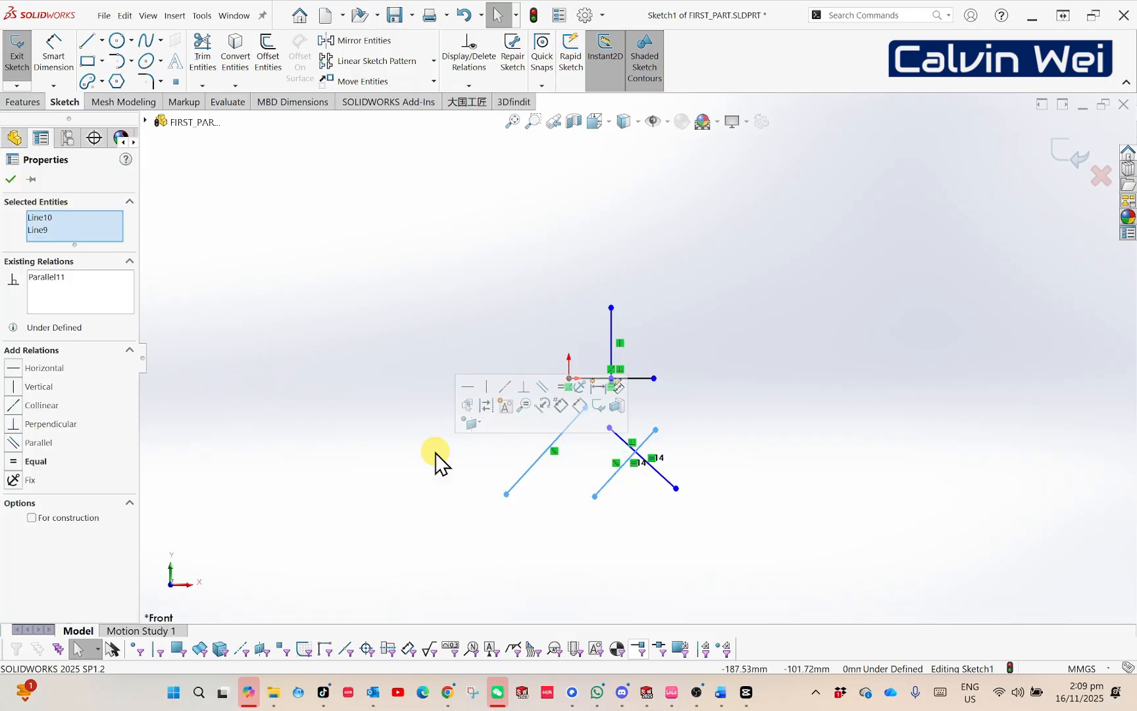
click(14, 406)
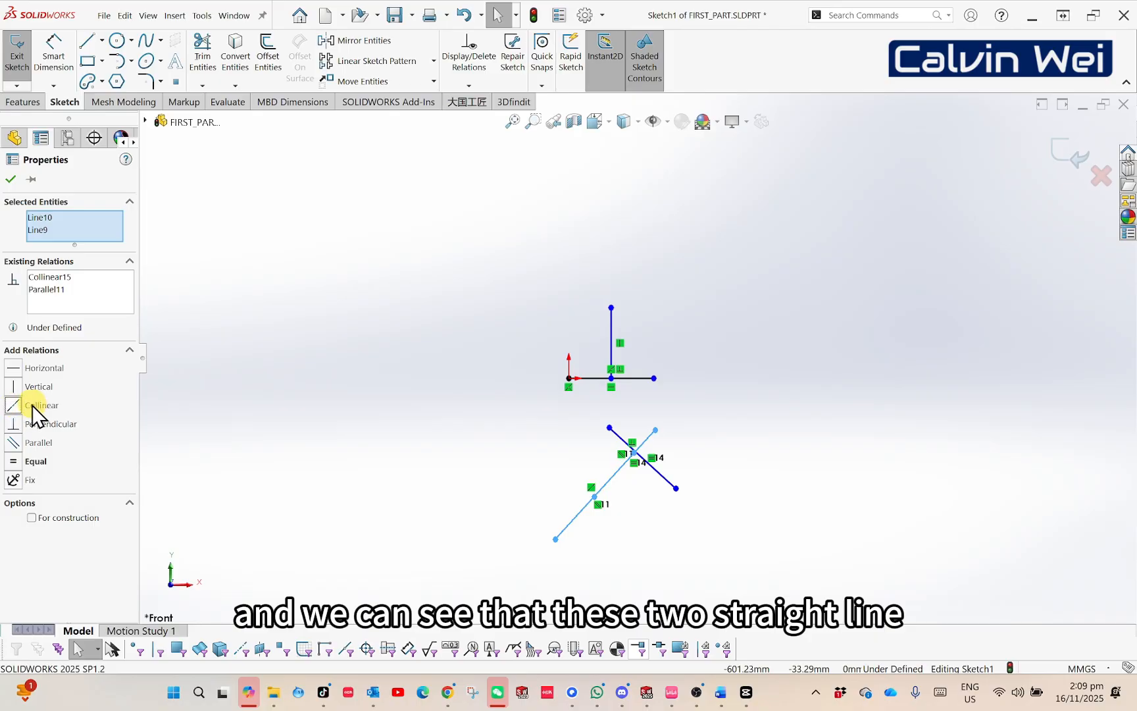
click(437, 469)
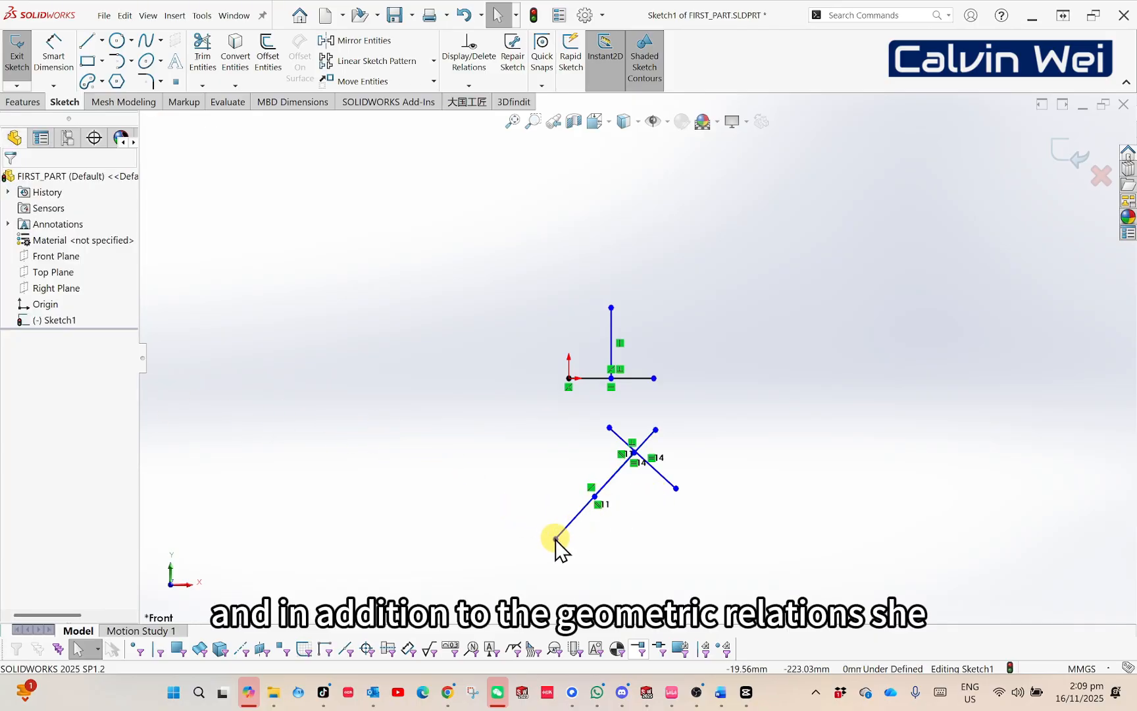
Step: Stretch the lower end of the collinear lines further down and left, and reposition the upper collinear line and its perpendicular line
drag(557, 540, 499, 577)
drag(619, 441, 570, 493)
click(724, 439)
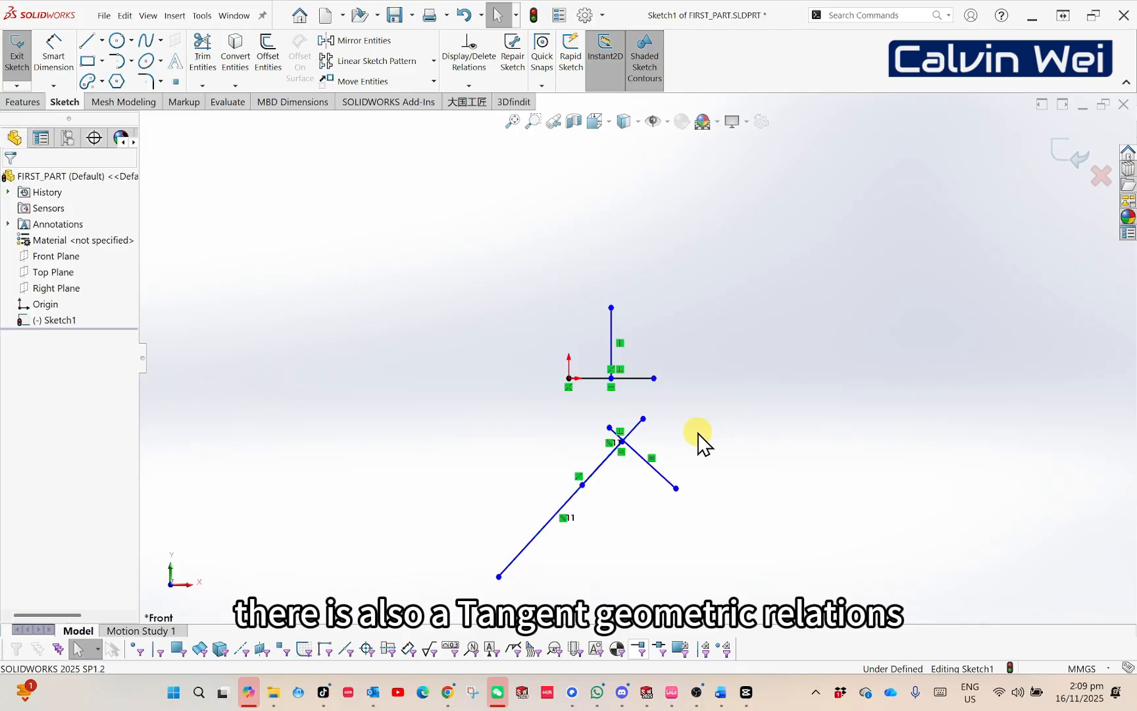
drag(621, 441, 659, 446)
click(802, 423)
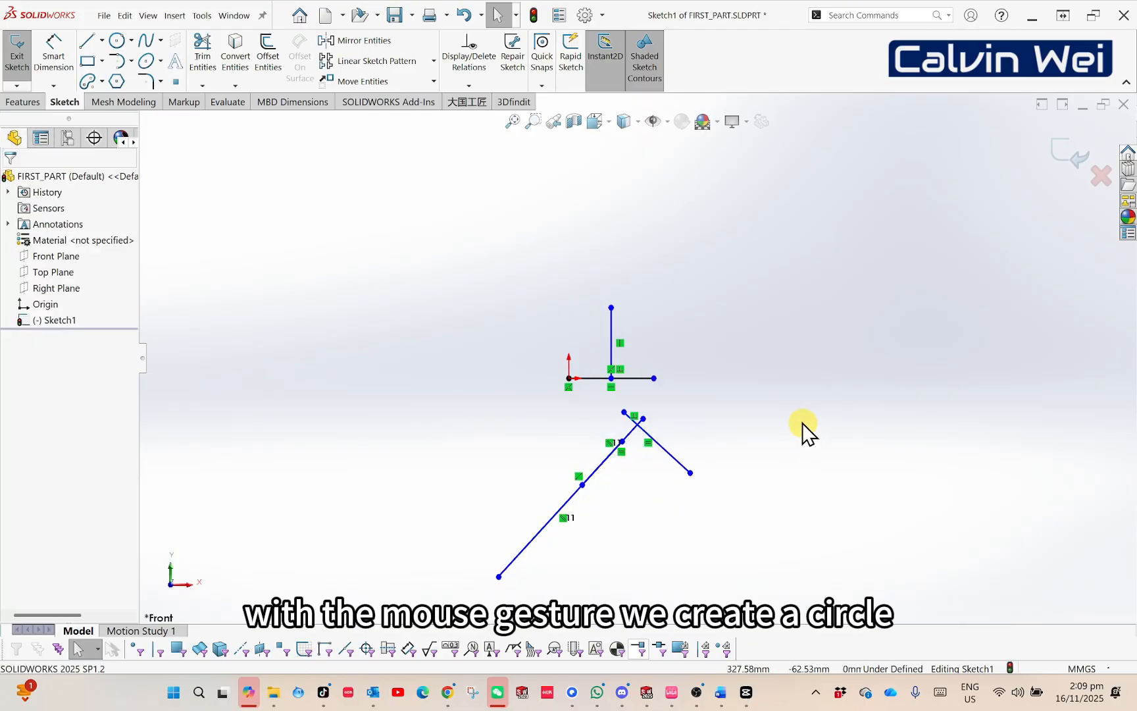
Step: Sketch a circle with a radius of about 77 mm to the right of the vertical line, above the horizontal line
right_click(717, 311)
right_drag(702, 312, 751, 315)
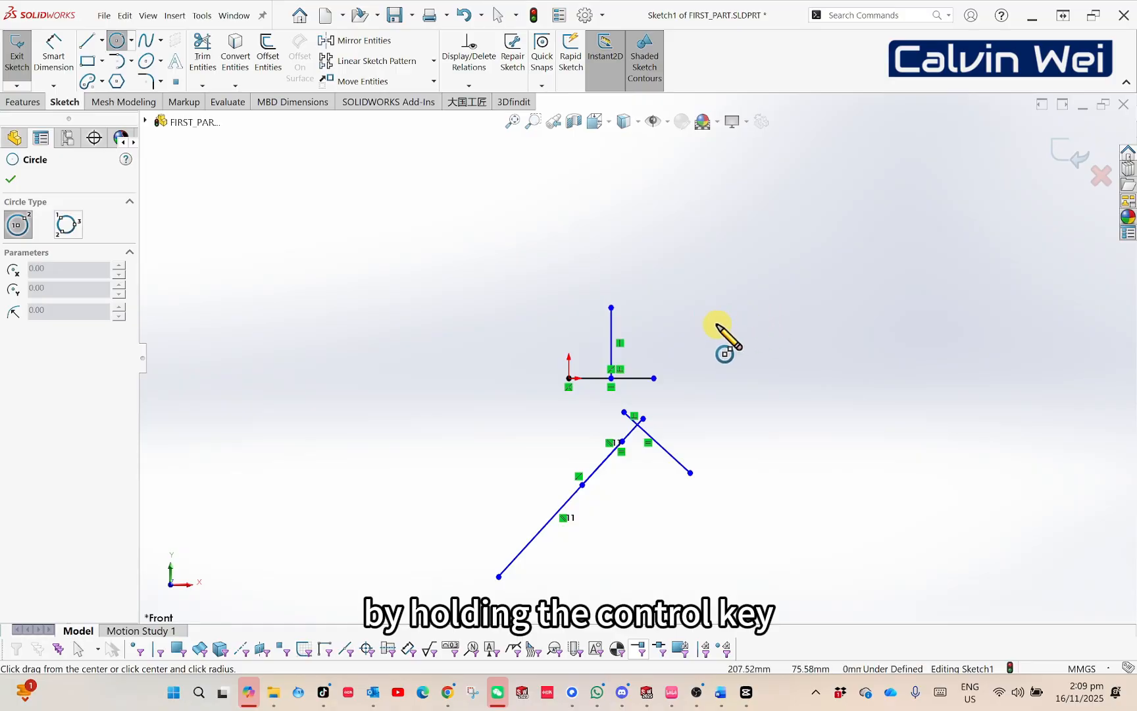
click(682, 320)
click(737, 345)
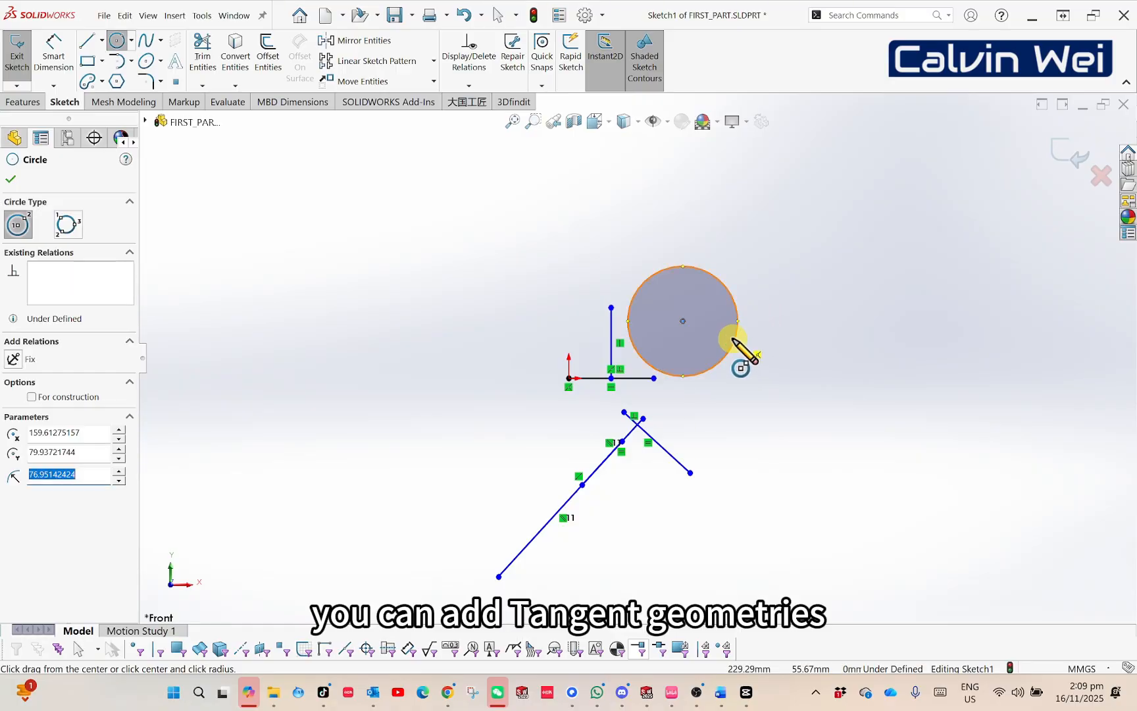
key(Escape)
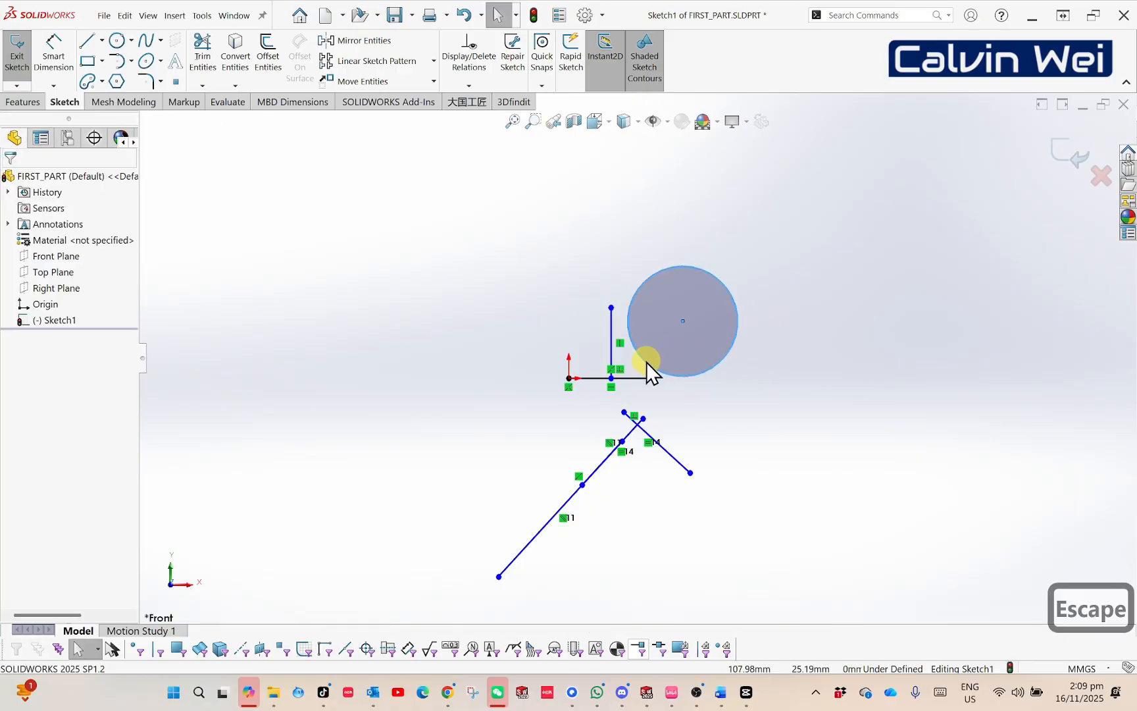
Step: Add a Tangent relation between the circle and the vertical line
ctrl+click(612, 351)
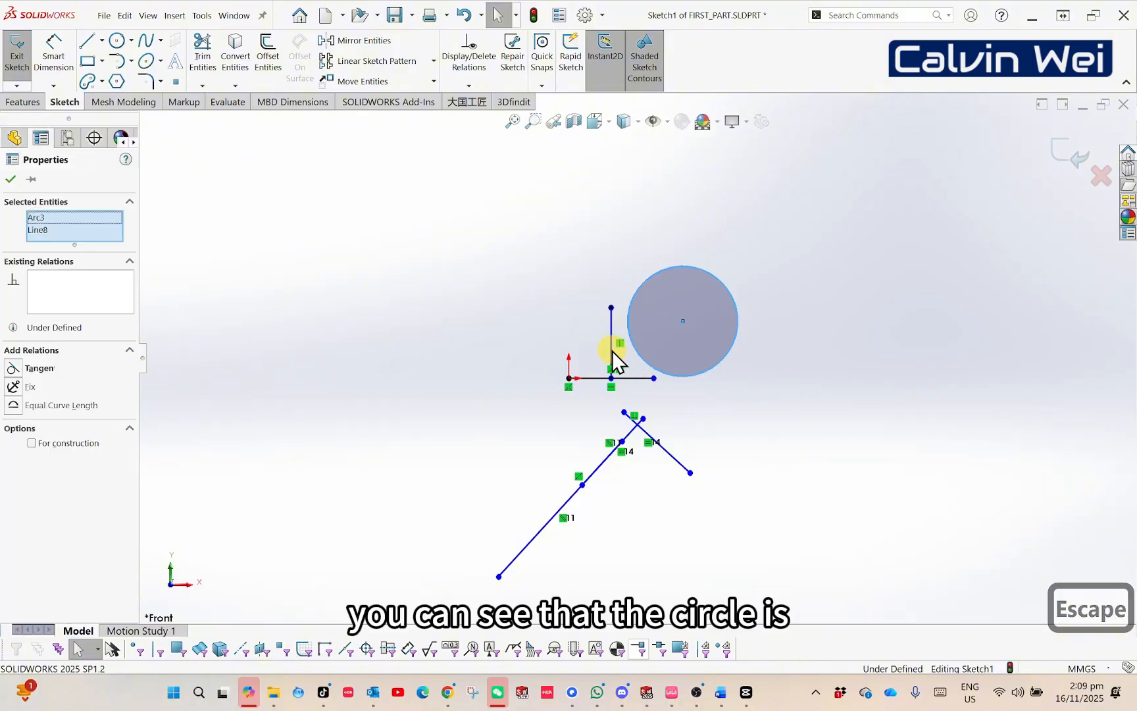
click(13, 368)
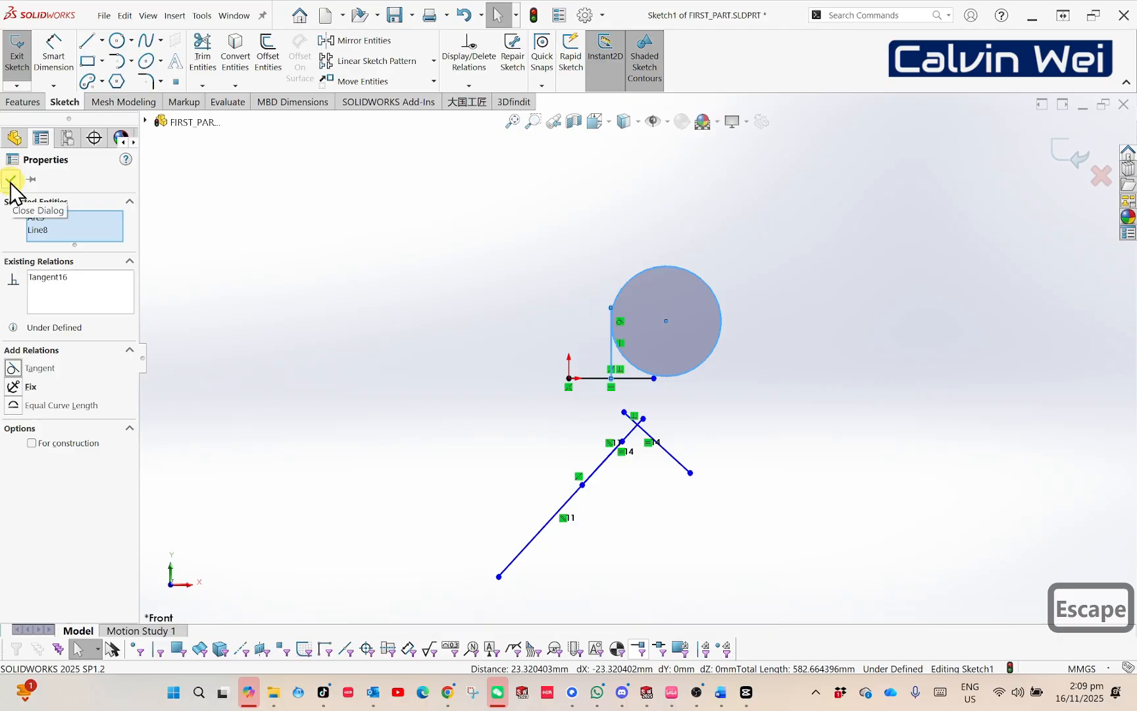
key(Escape)
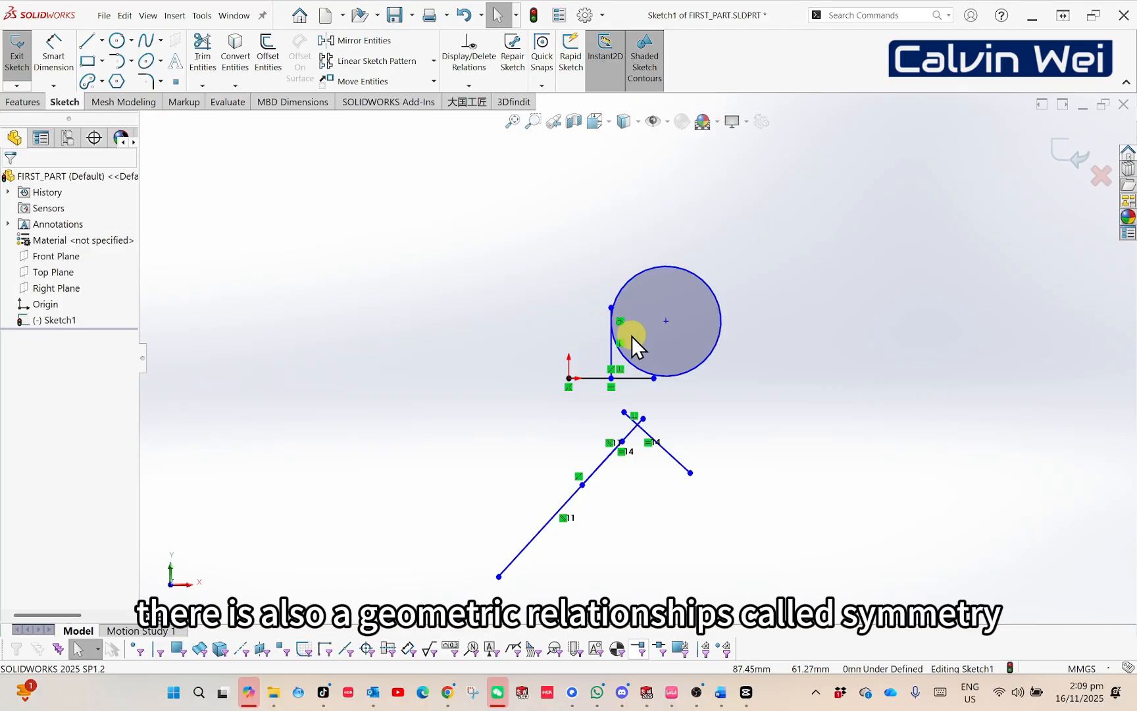
Step: Convert the vertical line tangent to the circle into a construction line
scroll(632, 337, down, 3)
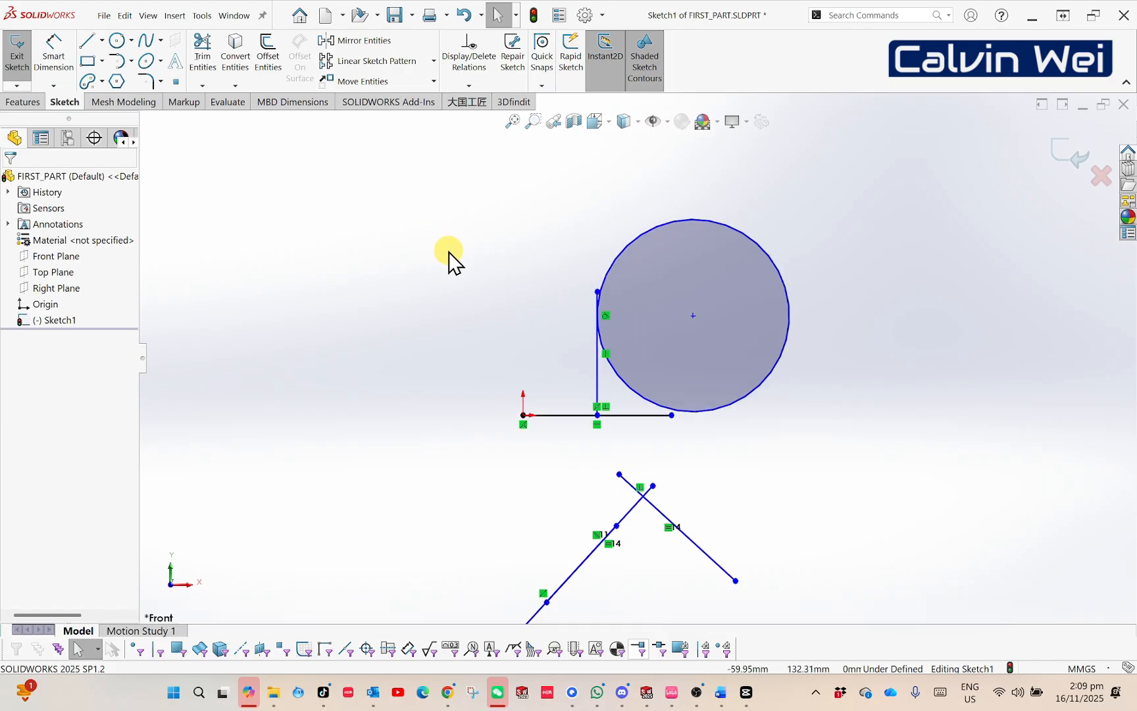
click(598, 367)
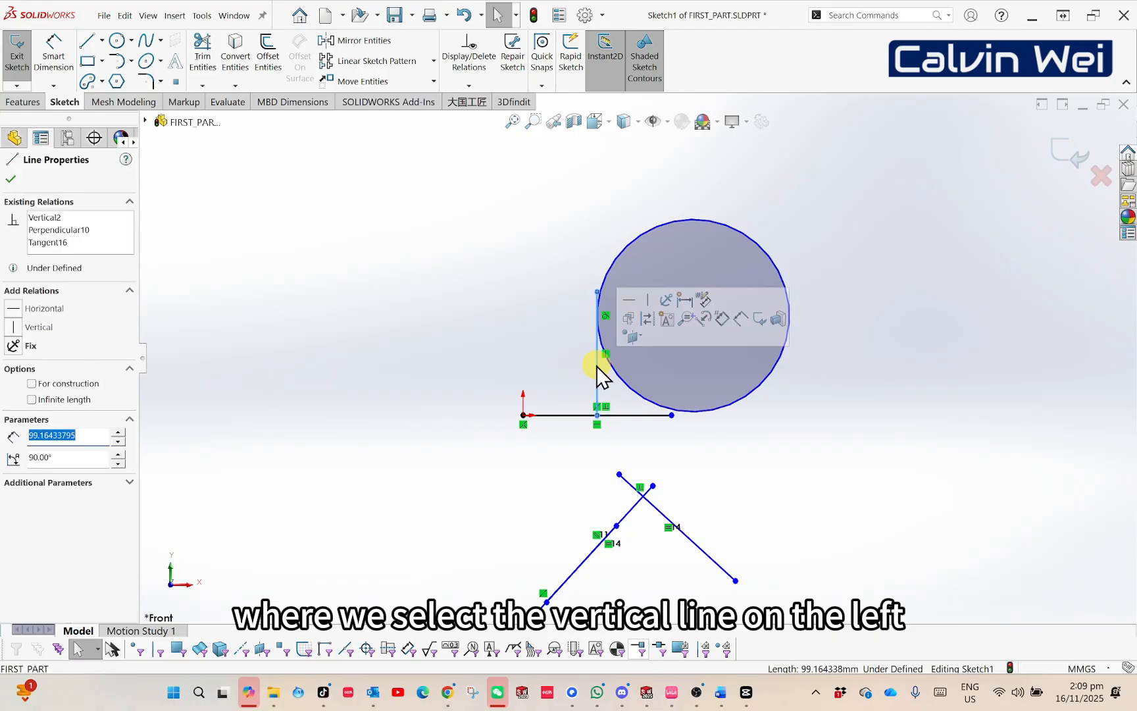
click(85, 383)
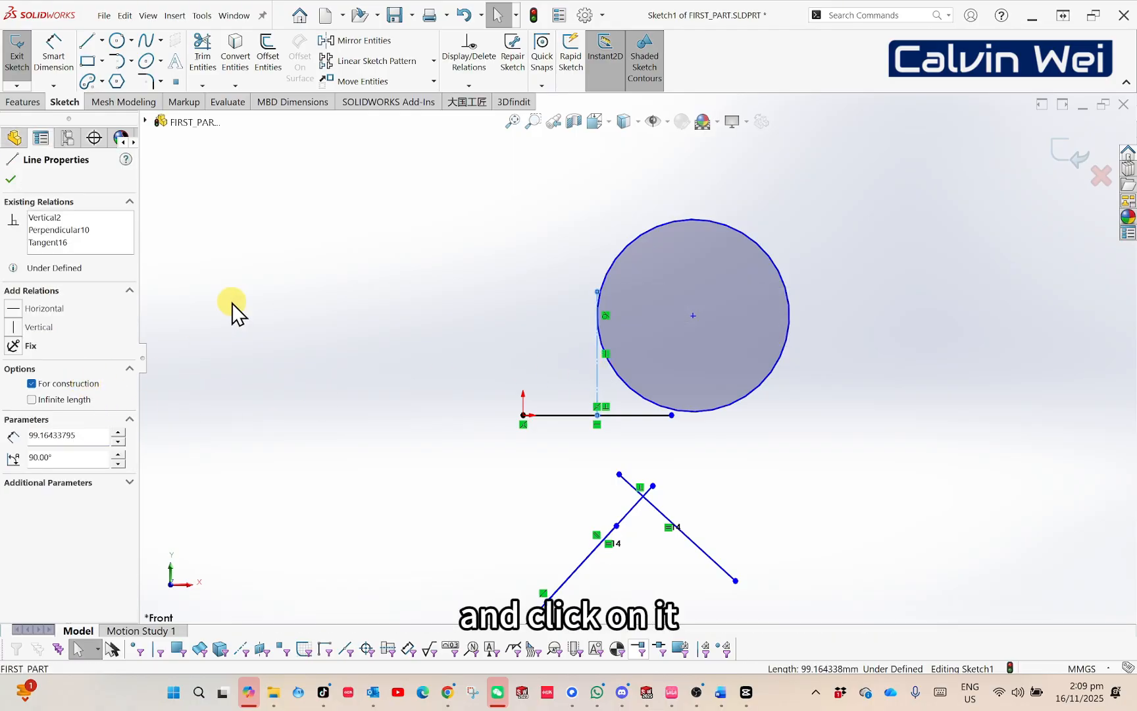
click(271, 292)
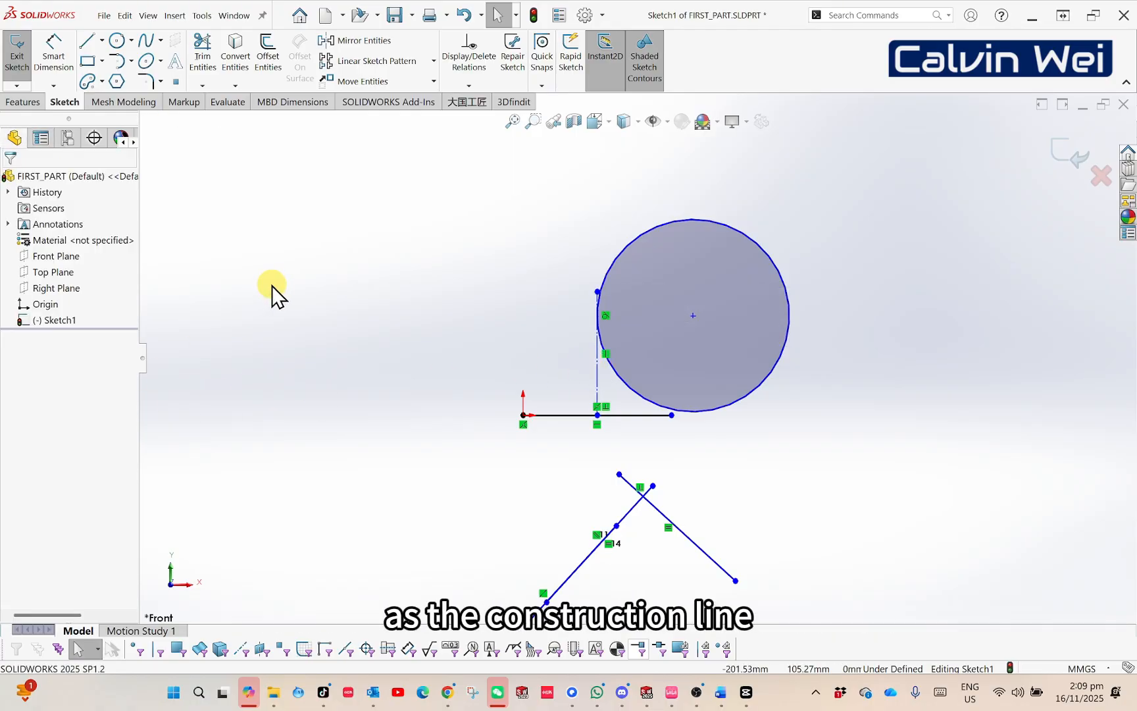
Step: Sketch a second circle with a radius of about 65 mm to the left of the vertical construction line
mouse_move(409, 287)
right_down()
mouse_move(395, 278)
mouse_move(465, 282)
right_up()
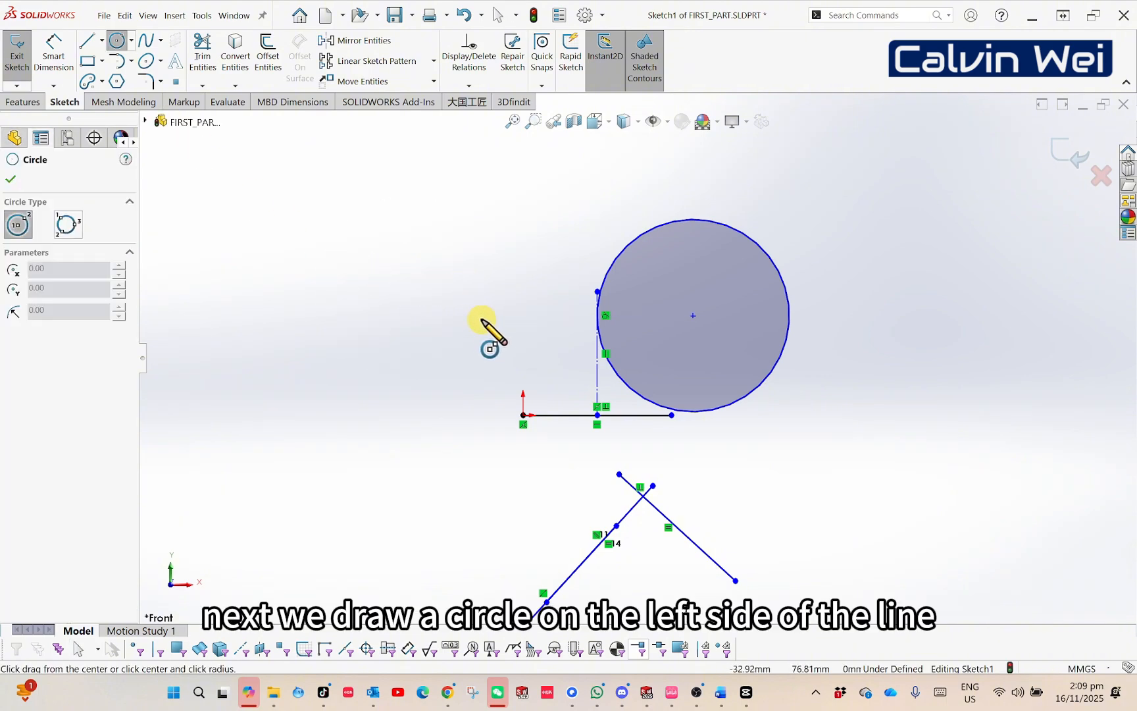
click(460, 304)
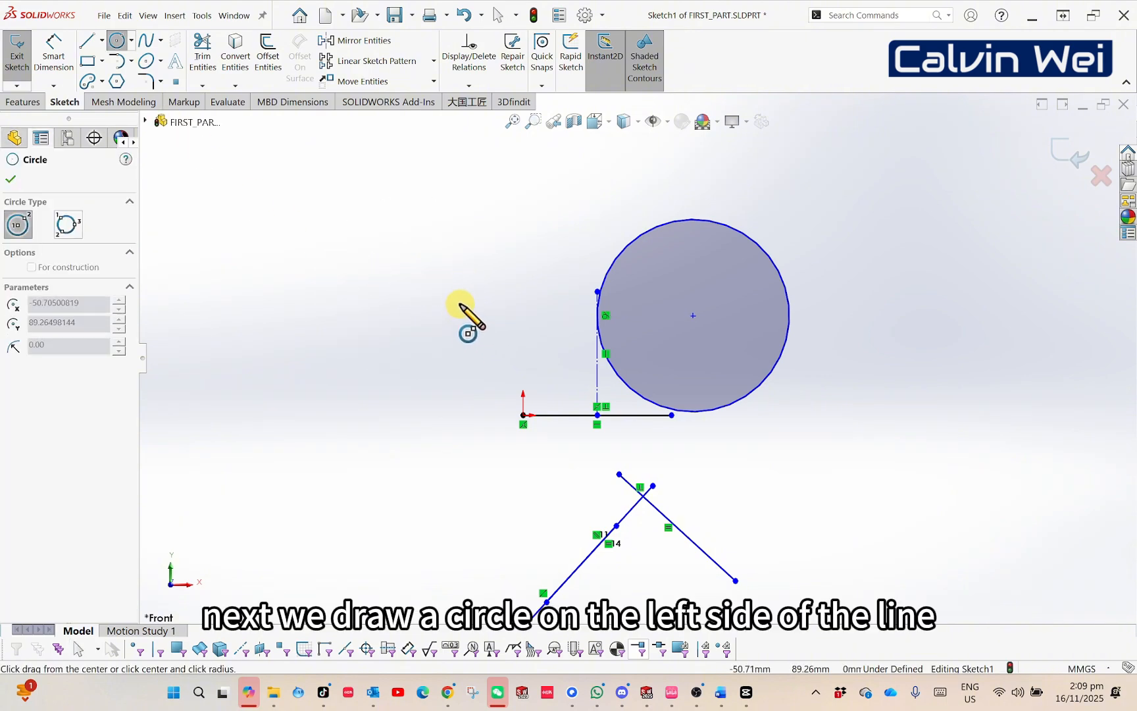
click(498, 368)
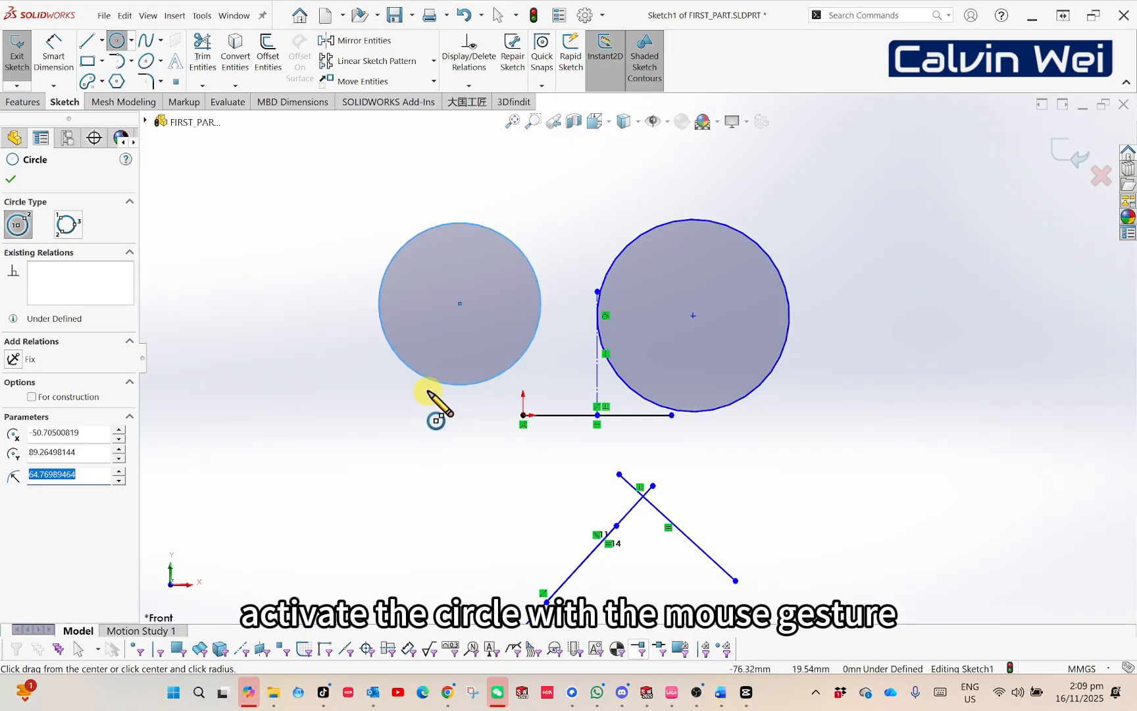
key(Escape)
key(Escape)
key(Escape)
key(Escape)
key(Escape)
key(Escape)
key(Escape)
key(Escape)
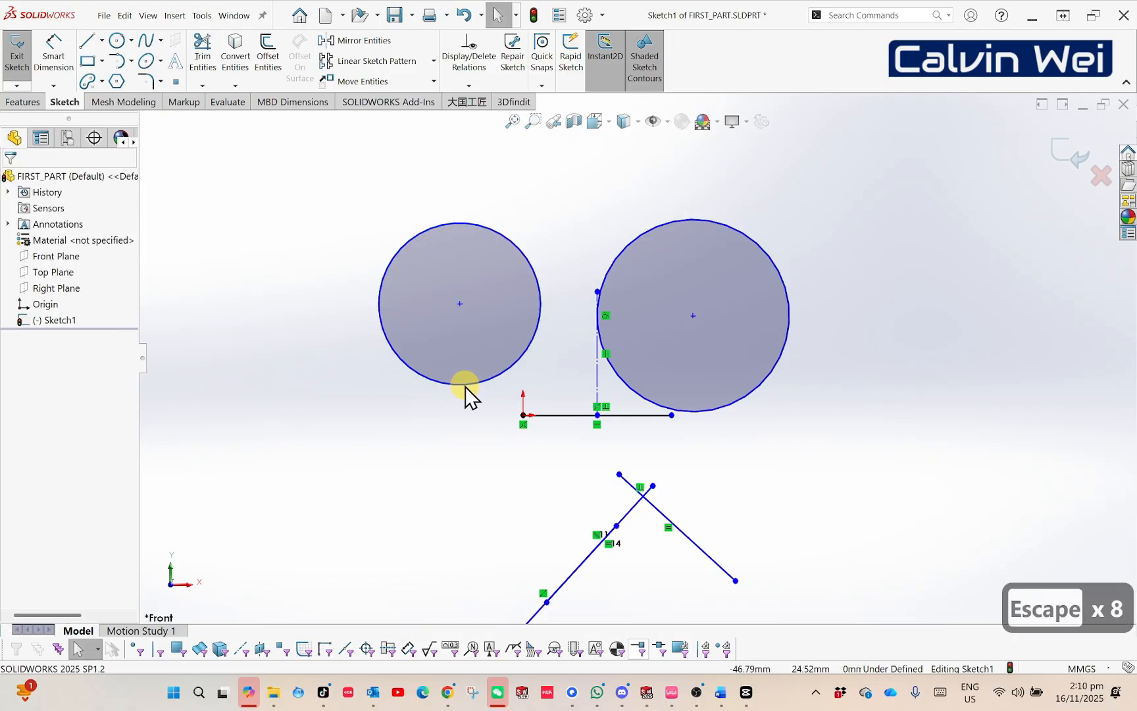
Step: Add a Symmetric relation to the two circles about the vertical construction line
click(527, 351)
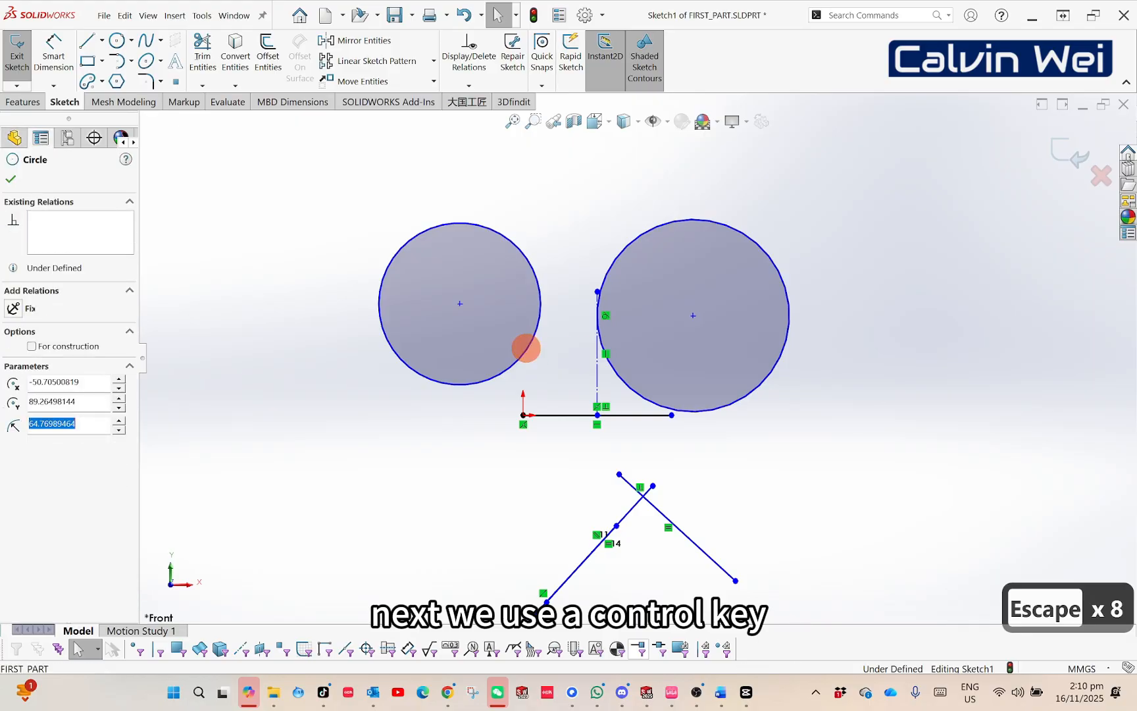
ctrl+click(626, 383)
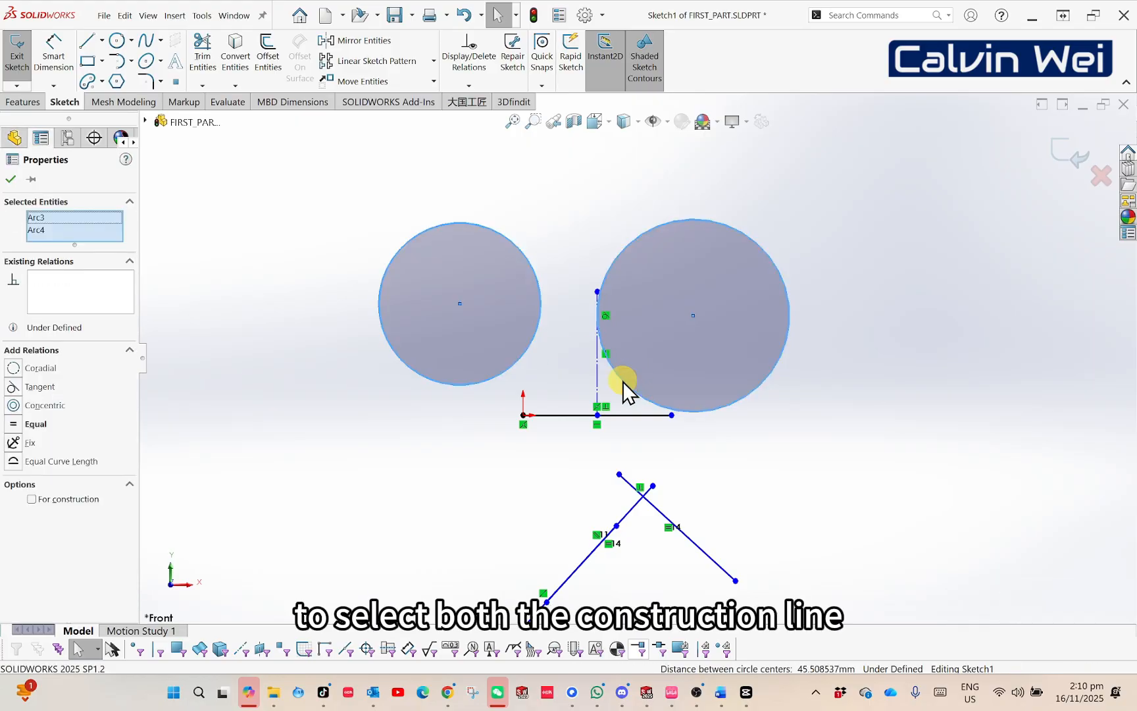
ctrl+click(599, 381)
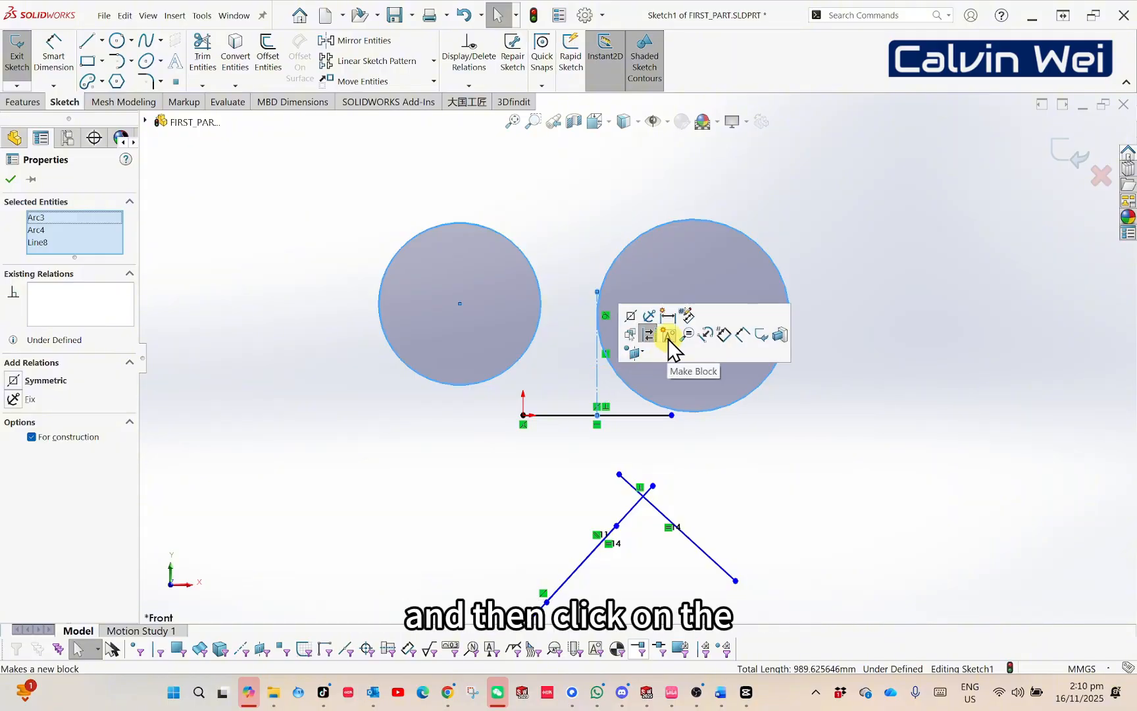
click(12, 381)
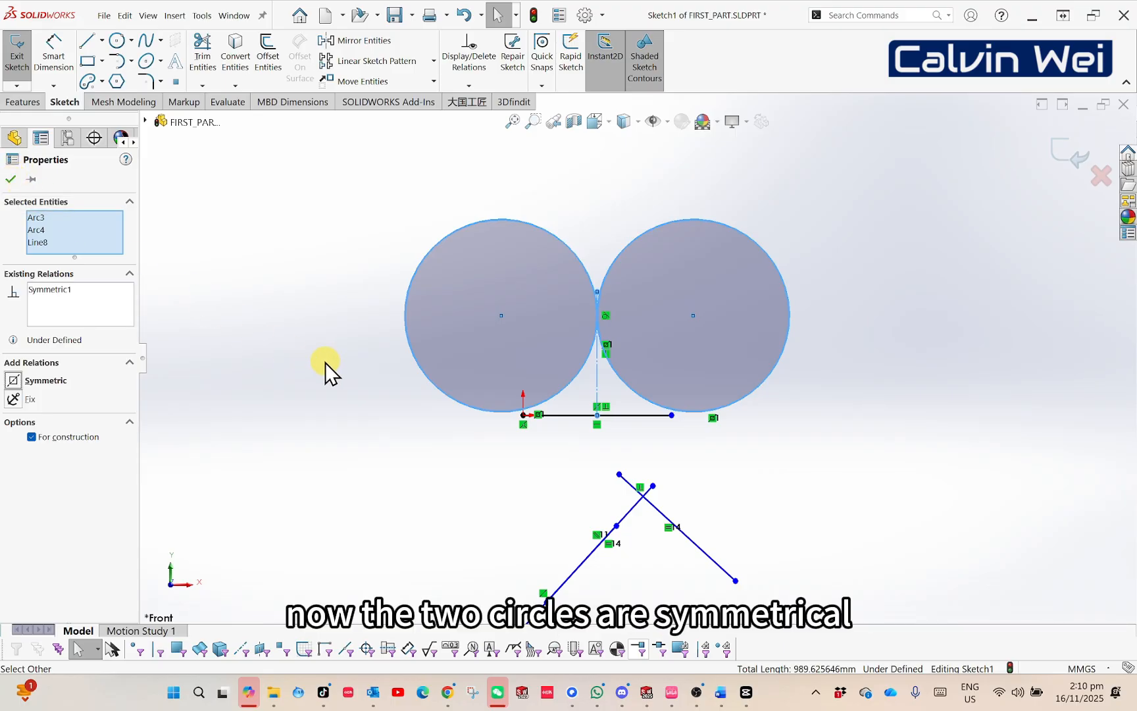
Step: Move the symmetric circles slightly up and right, and shrink the right circle to a radius of about 62 mm
drag(449, 396, 462, 374)
click(920, 337)
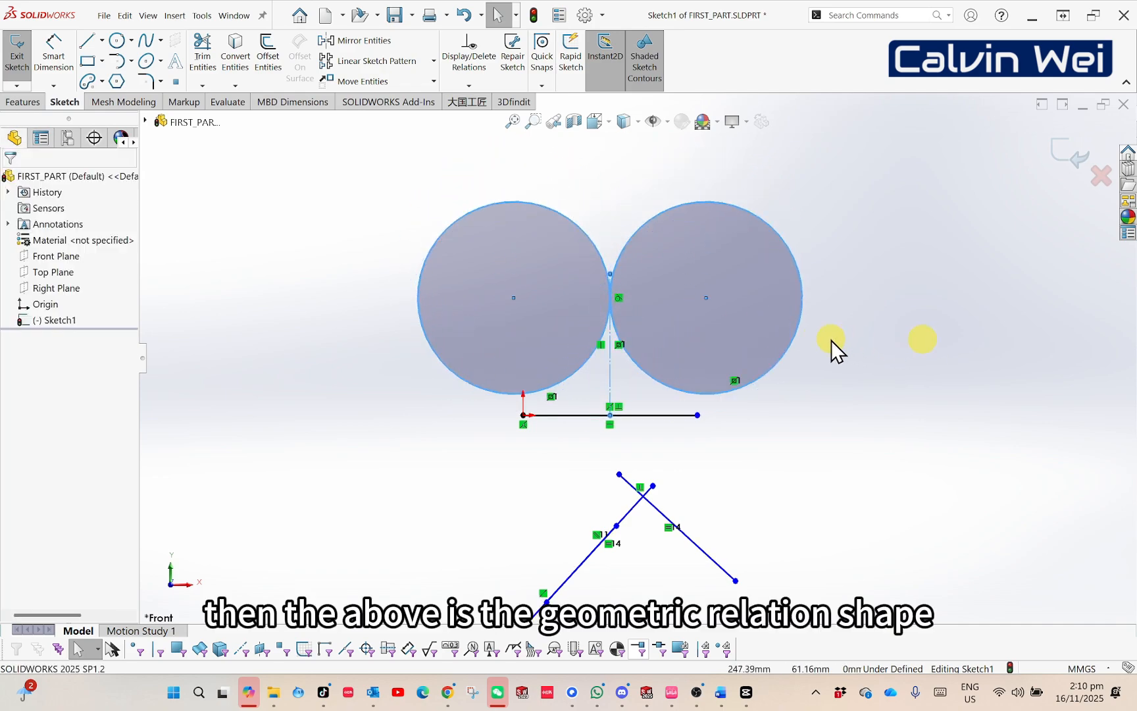
mouse_move(796, 332)
mouse_down()
mouse_move(756, 318)
mouse_move(784, 328)
mouse_up()
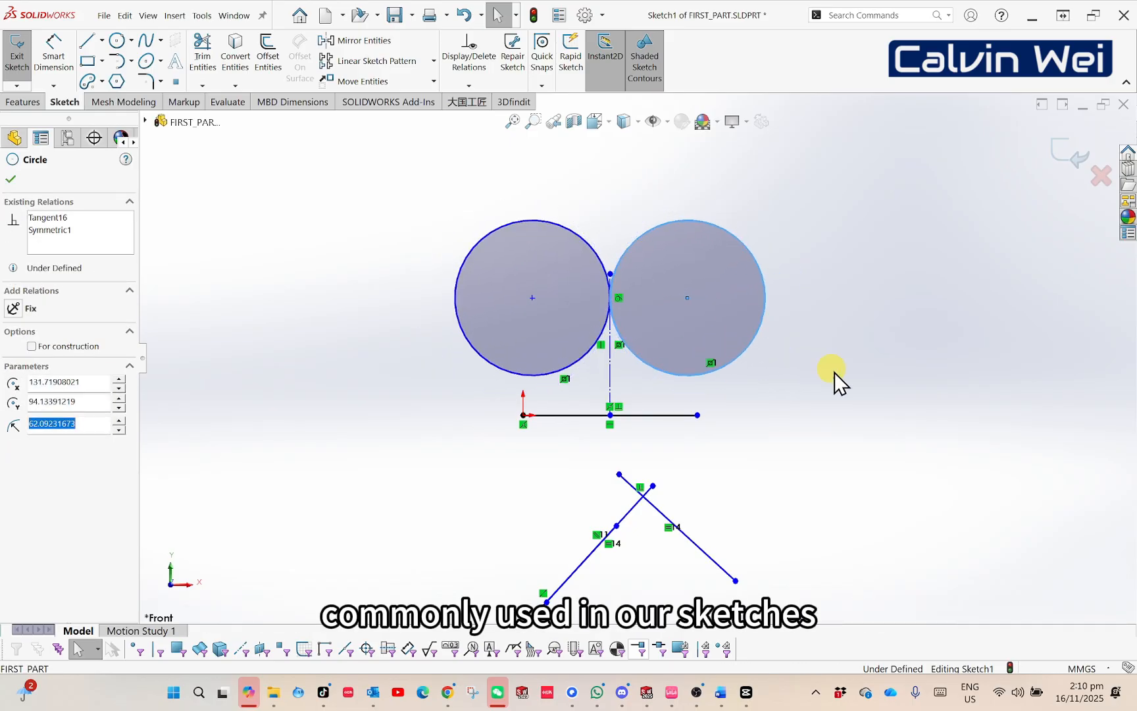
click(850, 387)
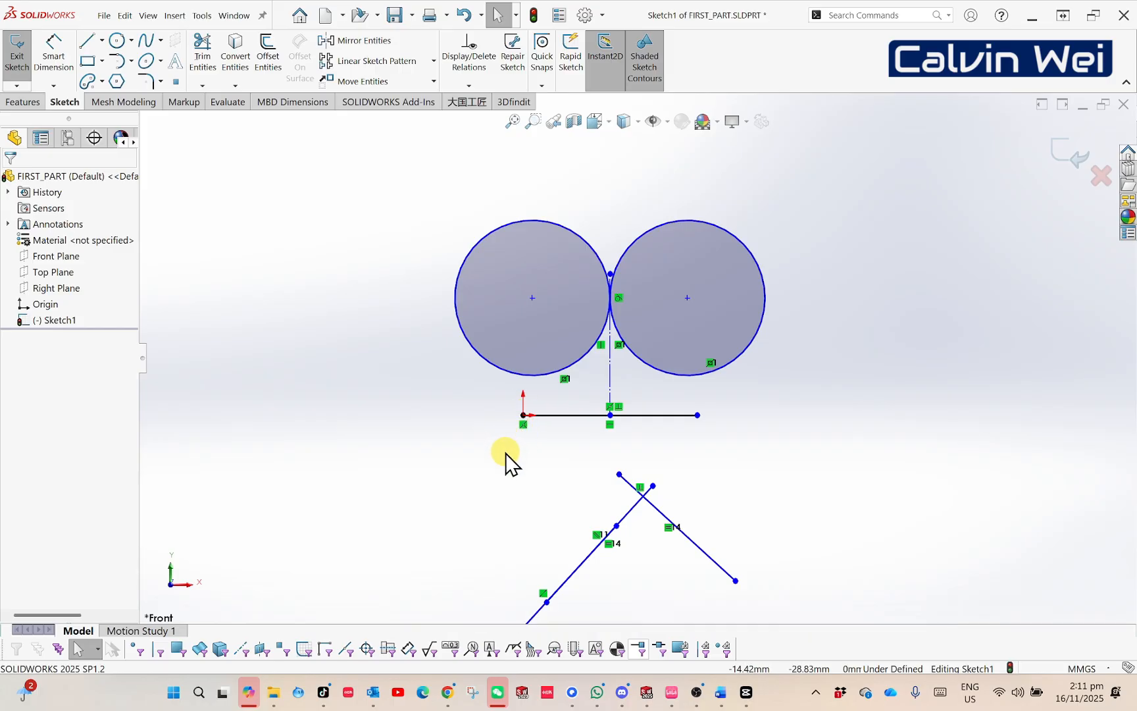
Step: Sketch a long near-vertical line in the empty area to the left of the two circles
key(f)
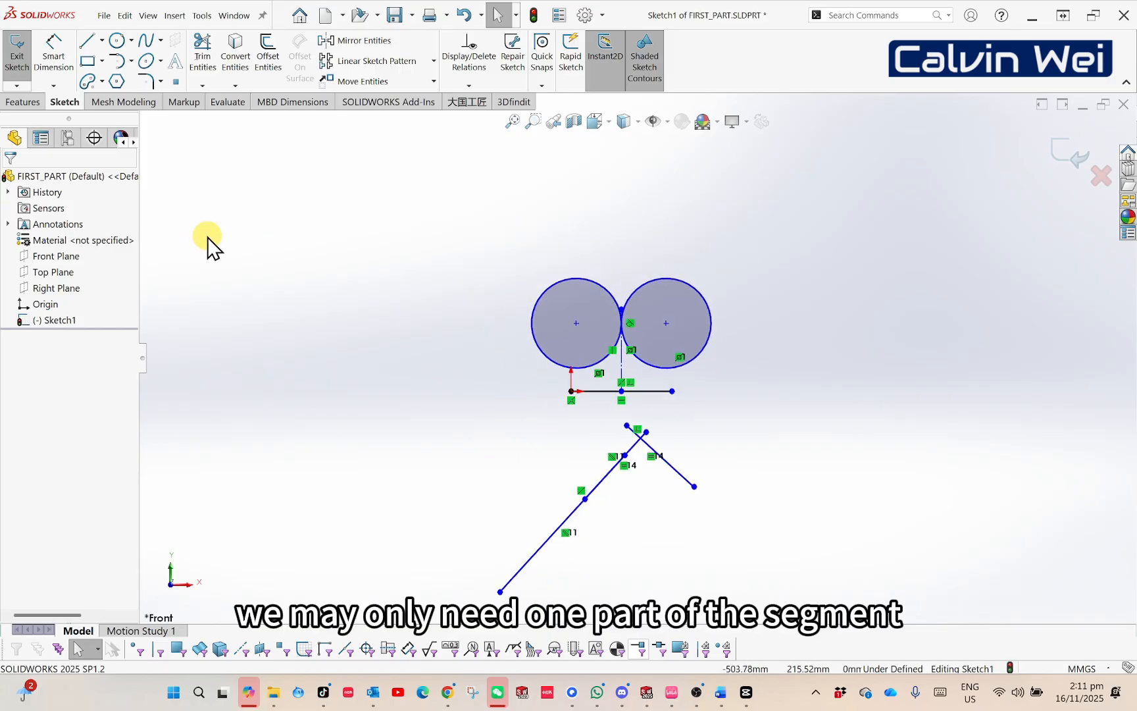
right_drag(312, 182, 250, 186)
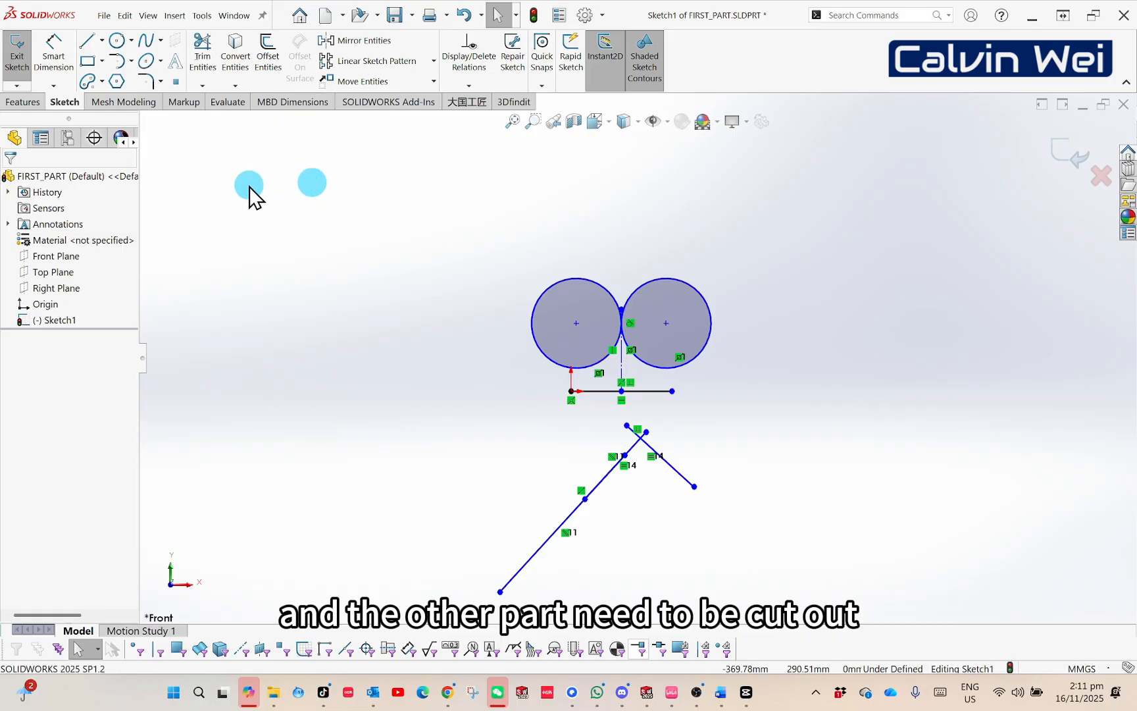
click(366, 152)
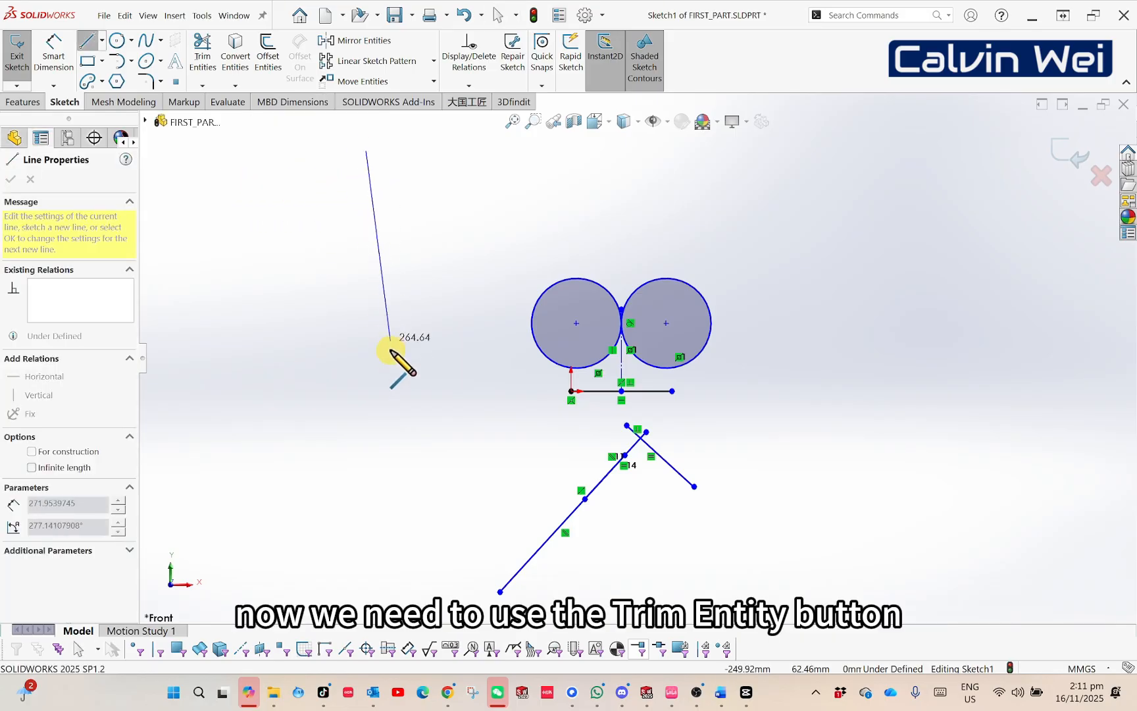
click(374, 394)
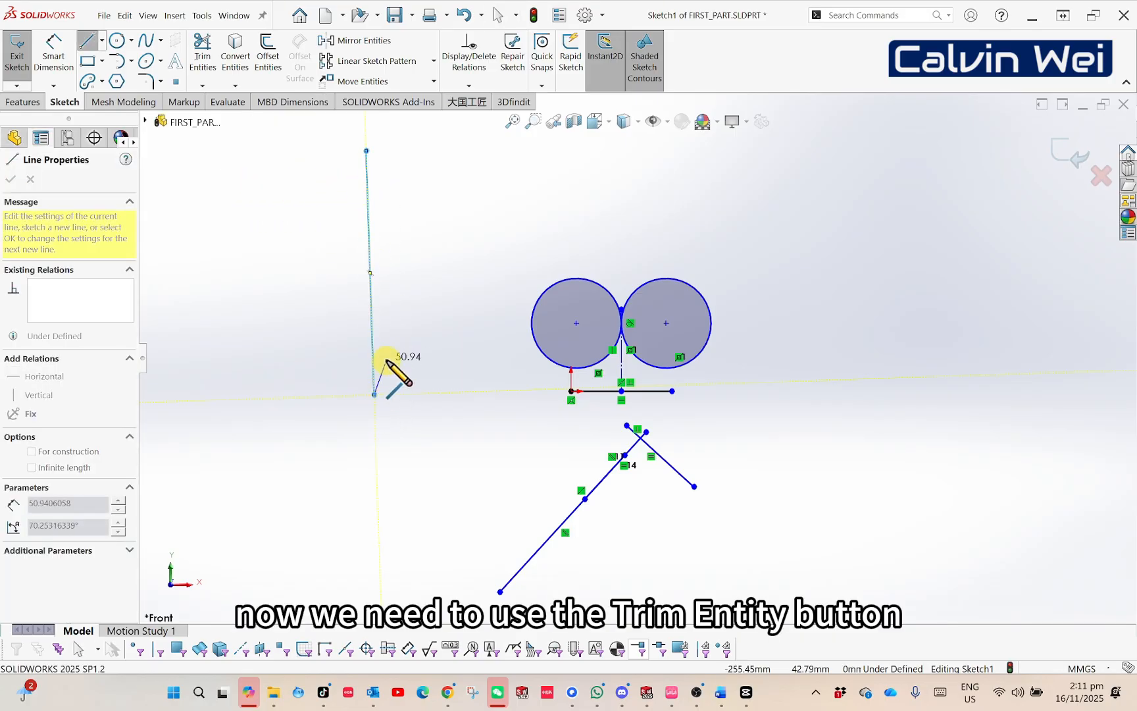
key(Escape)
right_click(385, 301)
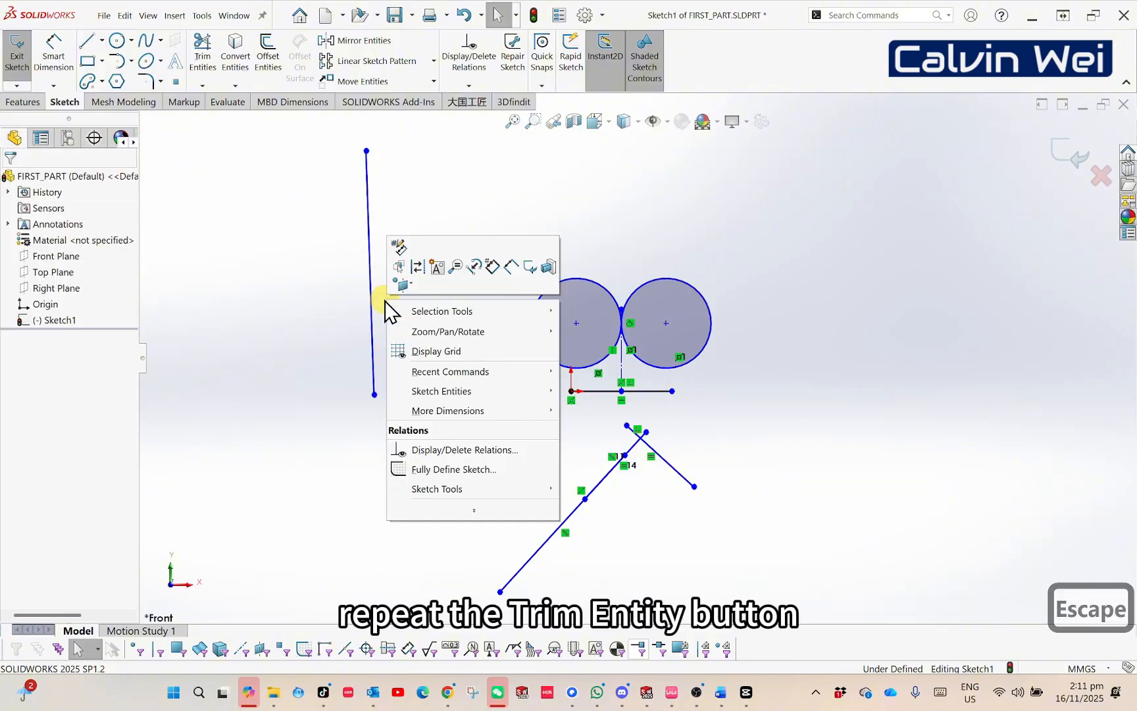
key(Escape)
Step: Sketch a near-horizontal line about 429 mm long crossing the near-vertical line to form a cross
right_drag(385, 303, 330, 304)
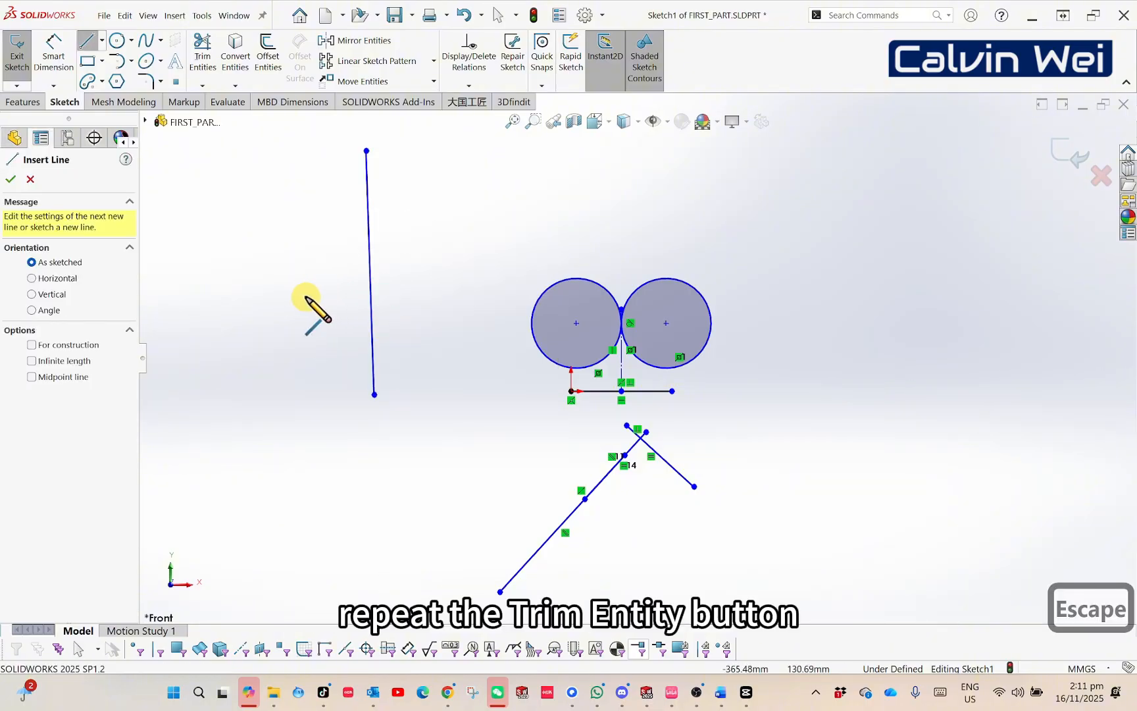
click(208, 266)
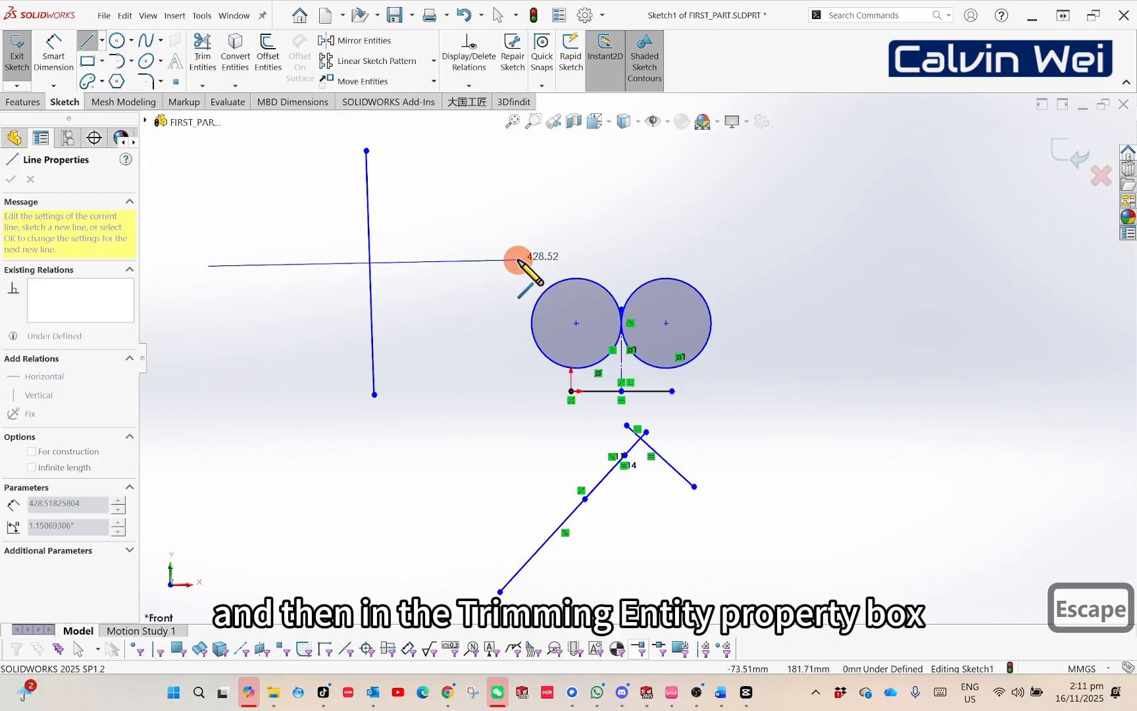
click(499, 251)
key(Escape)
key(Escape)
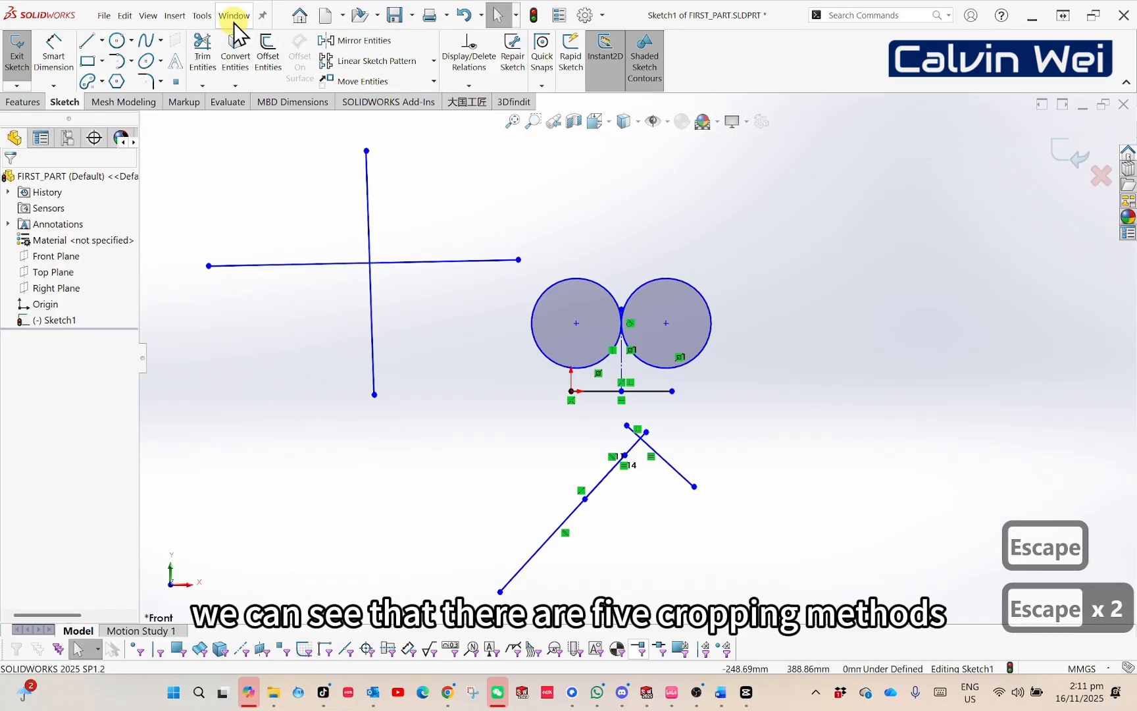
Step: Power trim the right and lower arms of the cross, and extend the near-vertical line back down past the corner
click(204, 71)
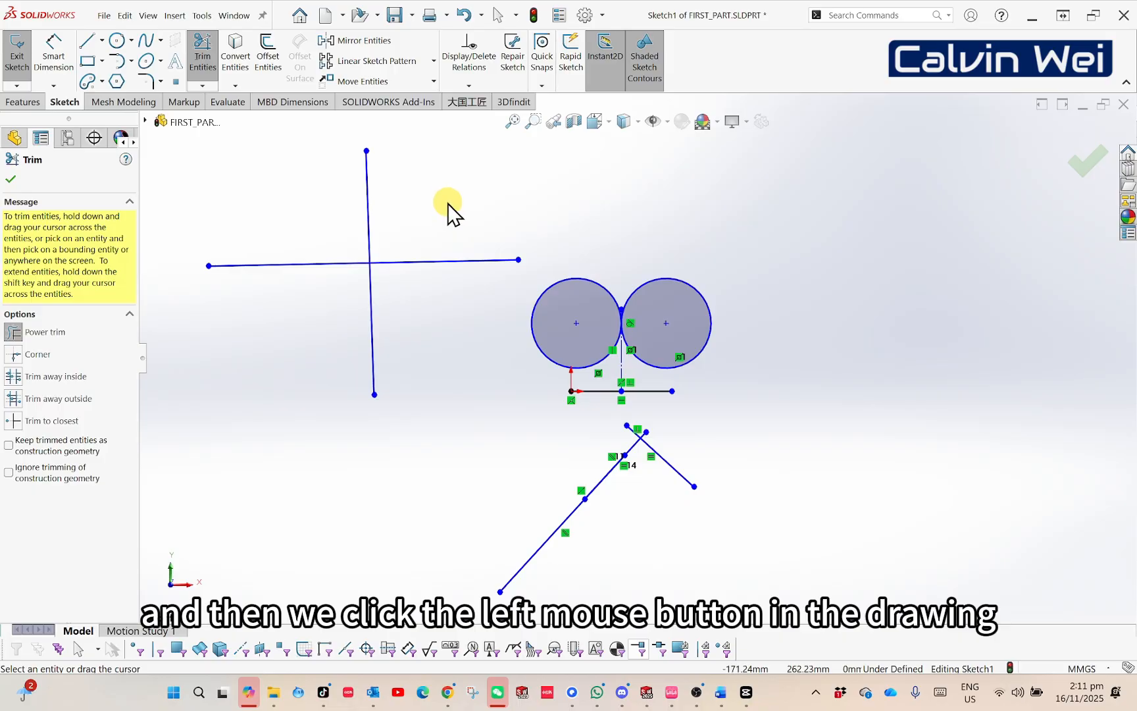
mouse_move(448, 203)
mouse_down()
mouse_move(428, 270)
mouse_move(306, 346)
mouse_up()
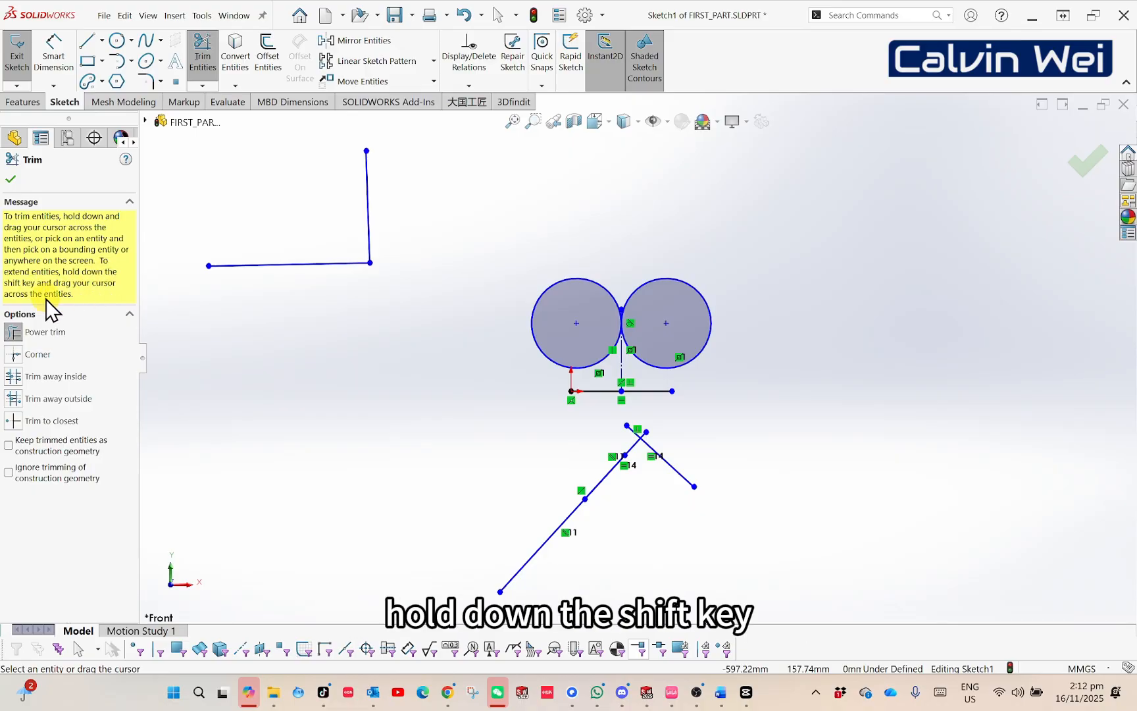
click(362, 265)
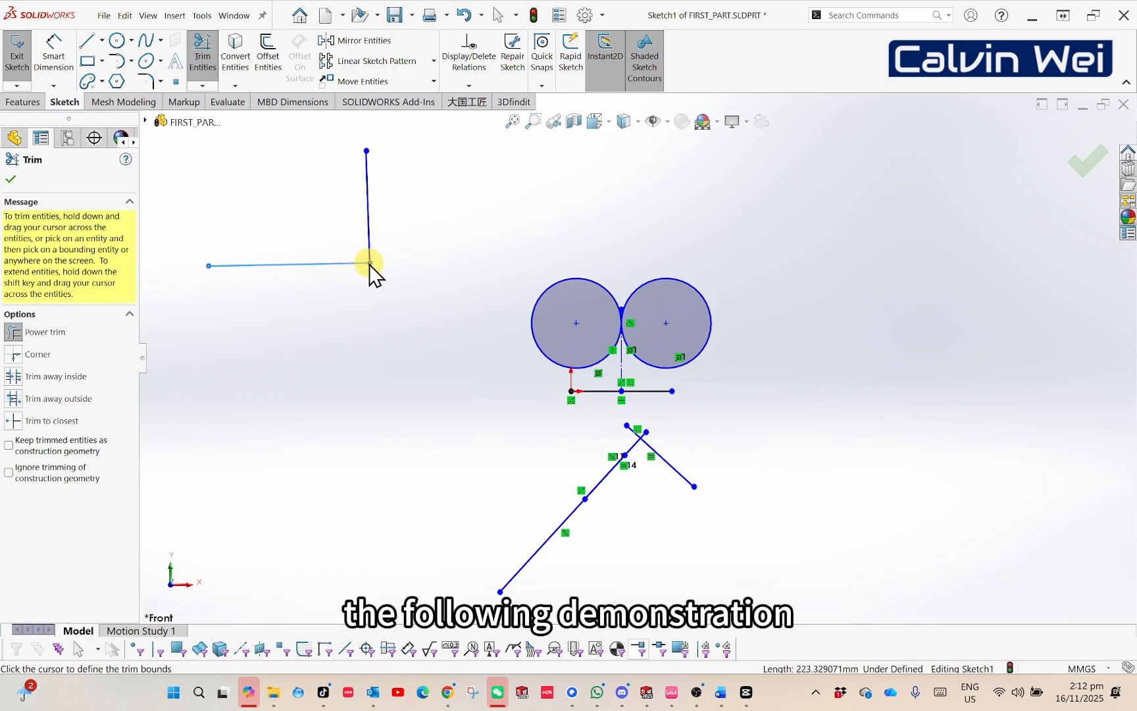
click(384, 269)
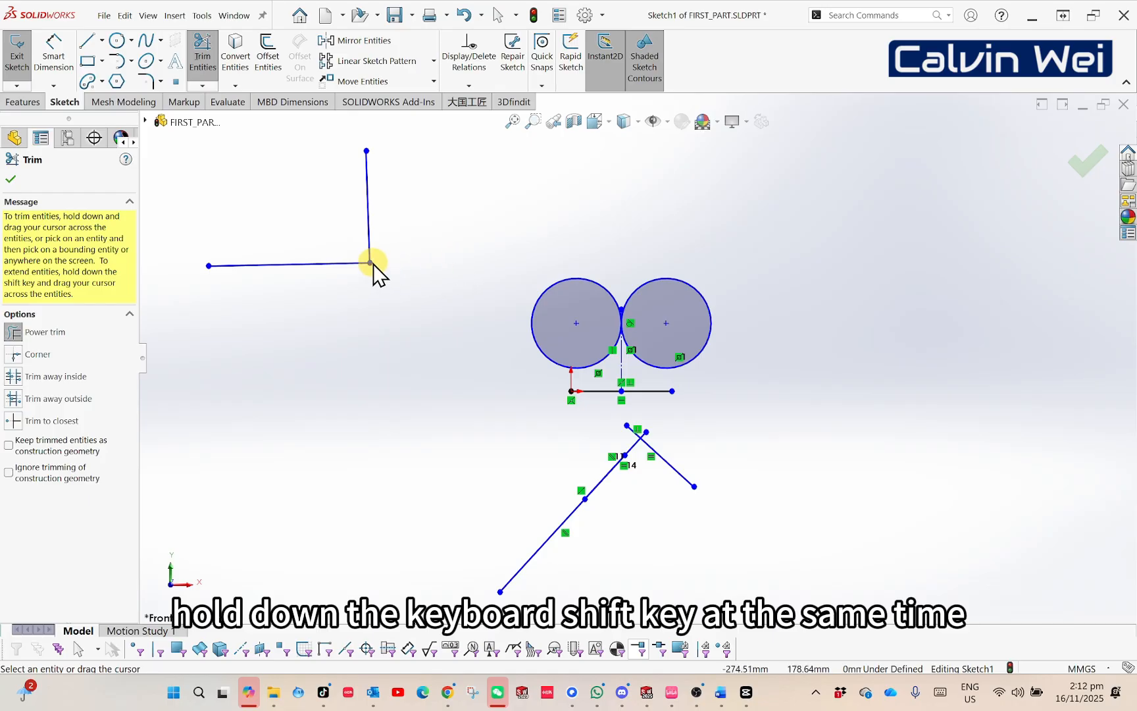
shift+click(371, 263)
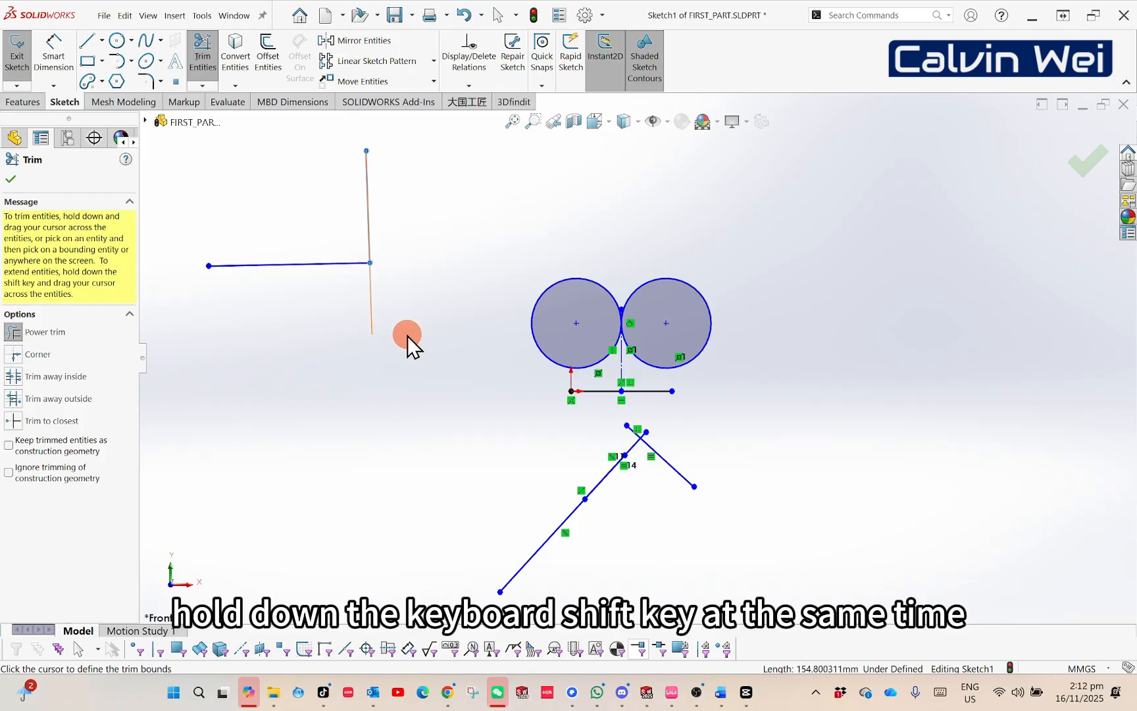
shift+click(409, 383)
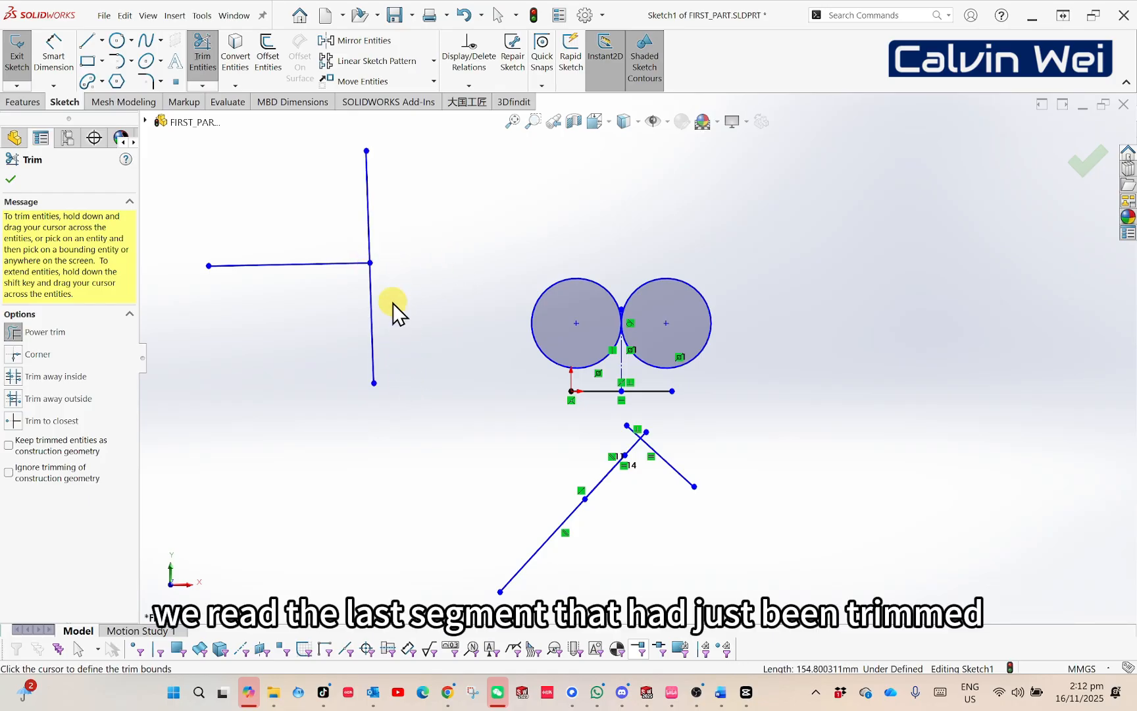
Step: Extend the near-horizontal line to the right and the near-vertical line upward to restore the full cross
click(359, 264)
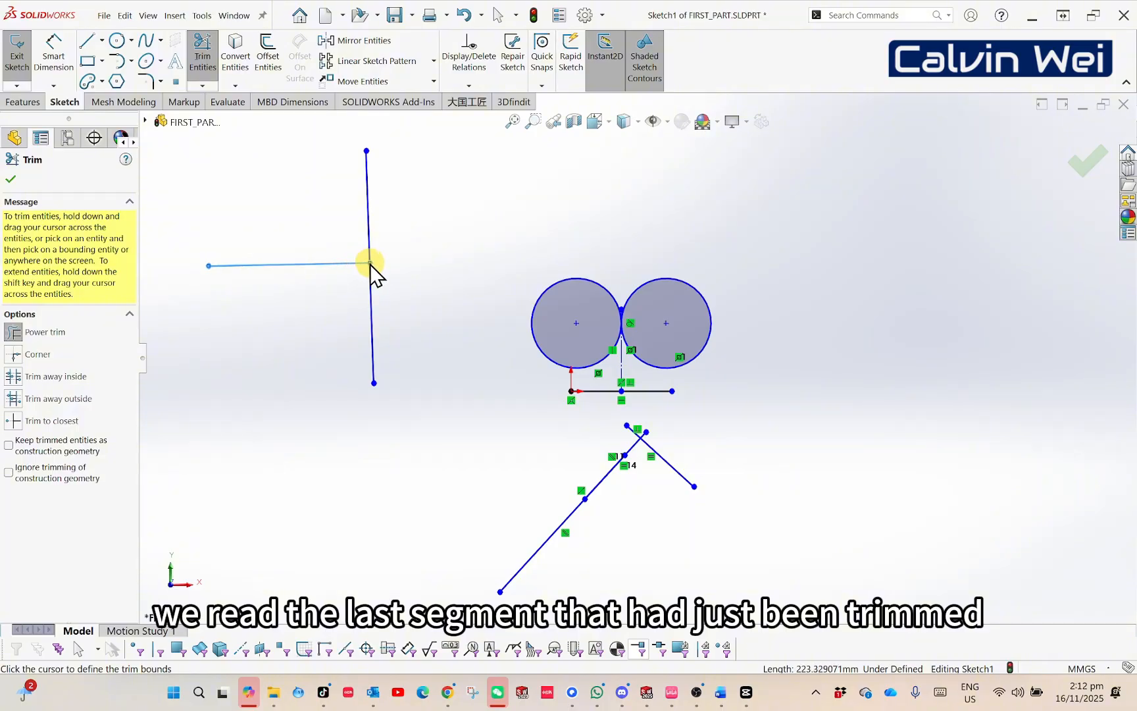
mouse_move(370, 264)
mouse_down()
mouse_move(486, 262)
mouse_move(475, 266)
mouse_up()
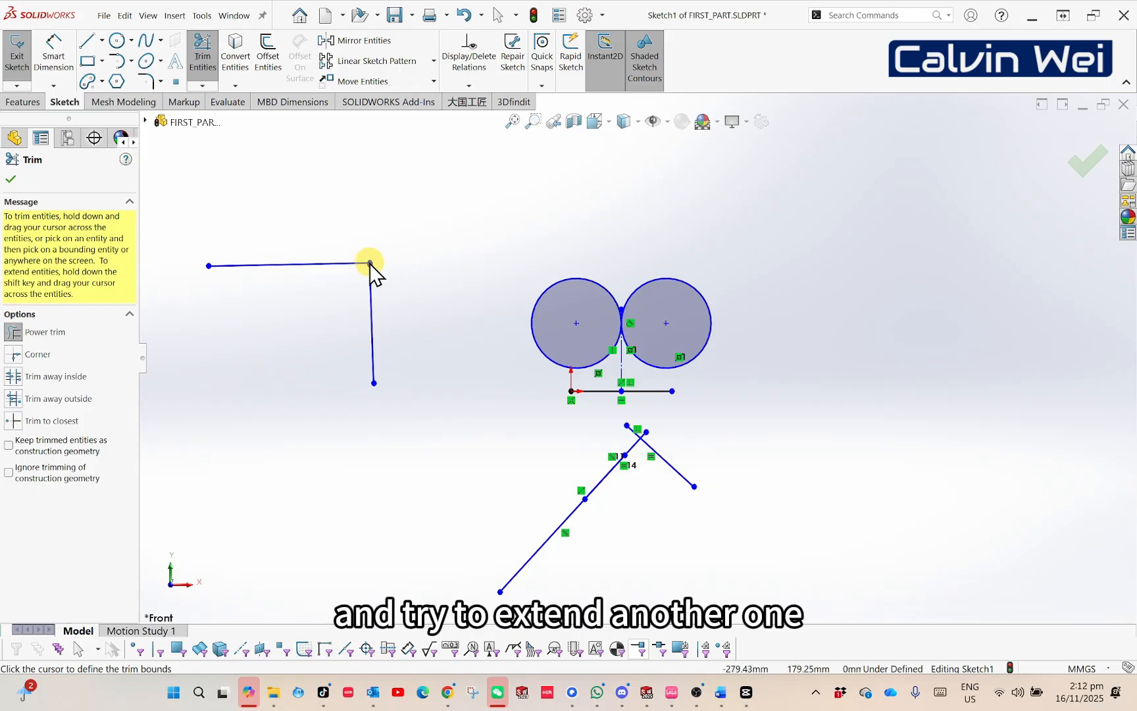
mouse_move(371, 264)
shift+mouse_down()
mouse_move(496, 261)
mouse_move(486, 260)
shift+mouse_up()
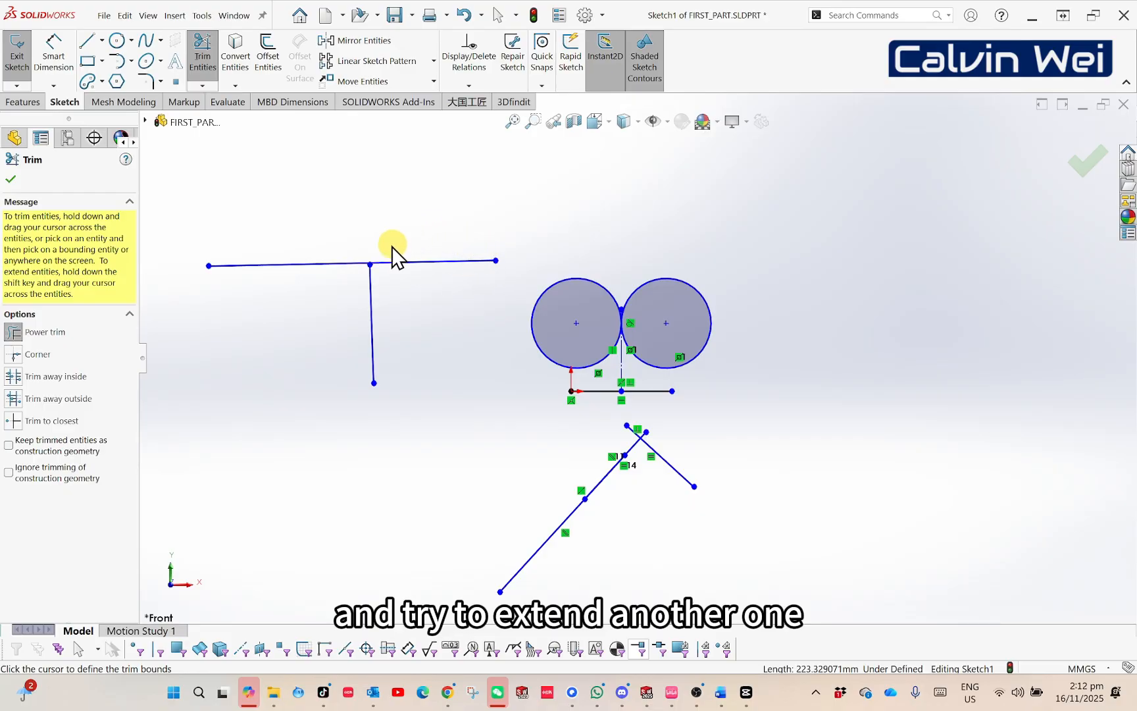
shift+drag(373, 266, 366, 139)
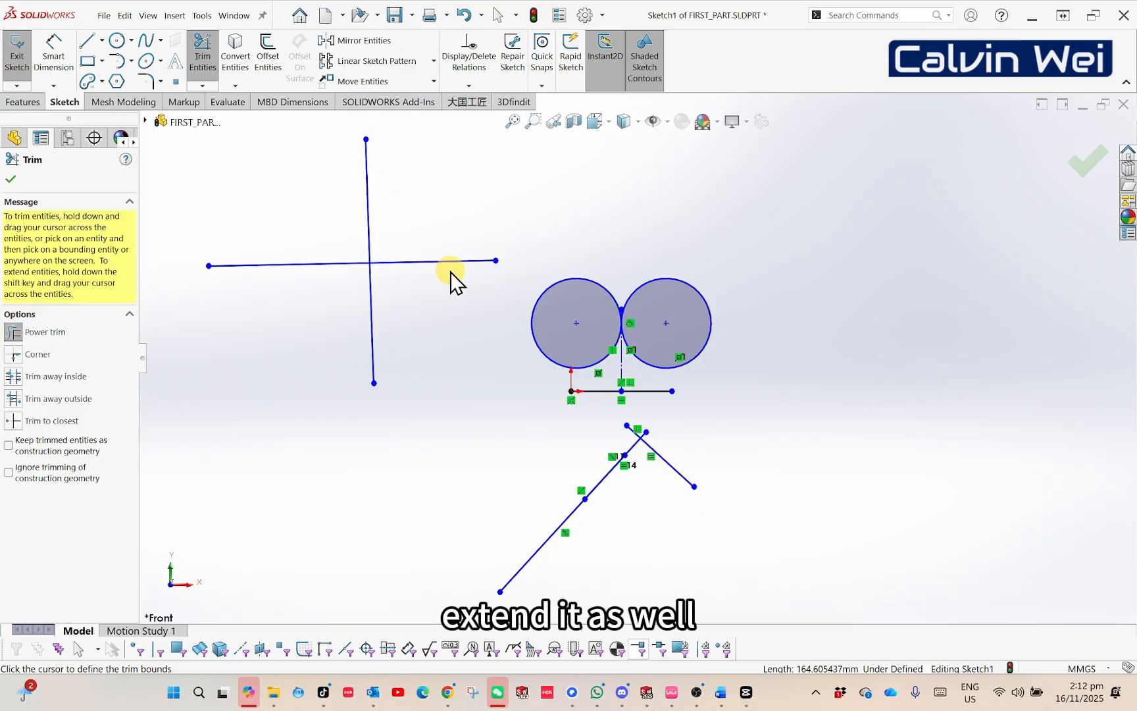
Step: Power trim the cross's right and lower arms again, and extend both lines back into a full cross
mouse_move(433, 194)
mouse_down()
mouse_move(437, 248)
mouse_move(421, 279)
mouse_move(325, 312)
mouse_up()
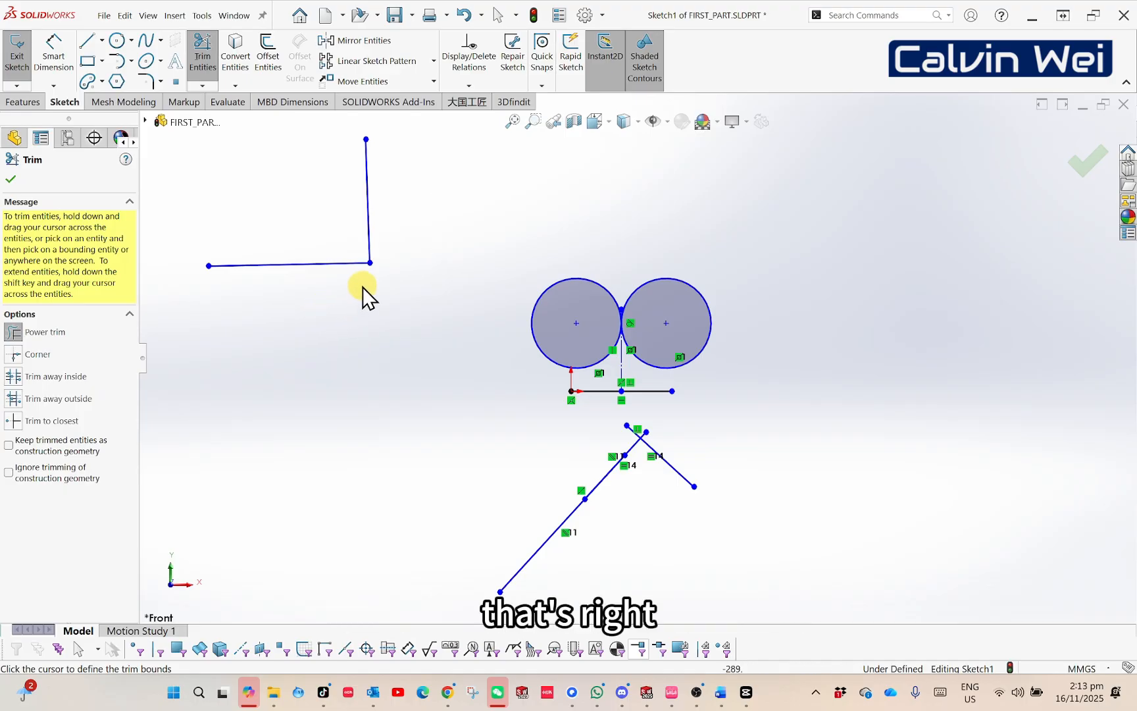
drag(371, 263, 374, 402)
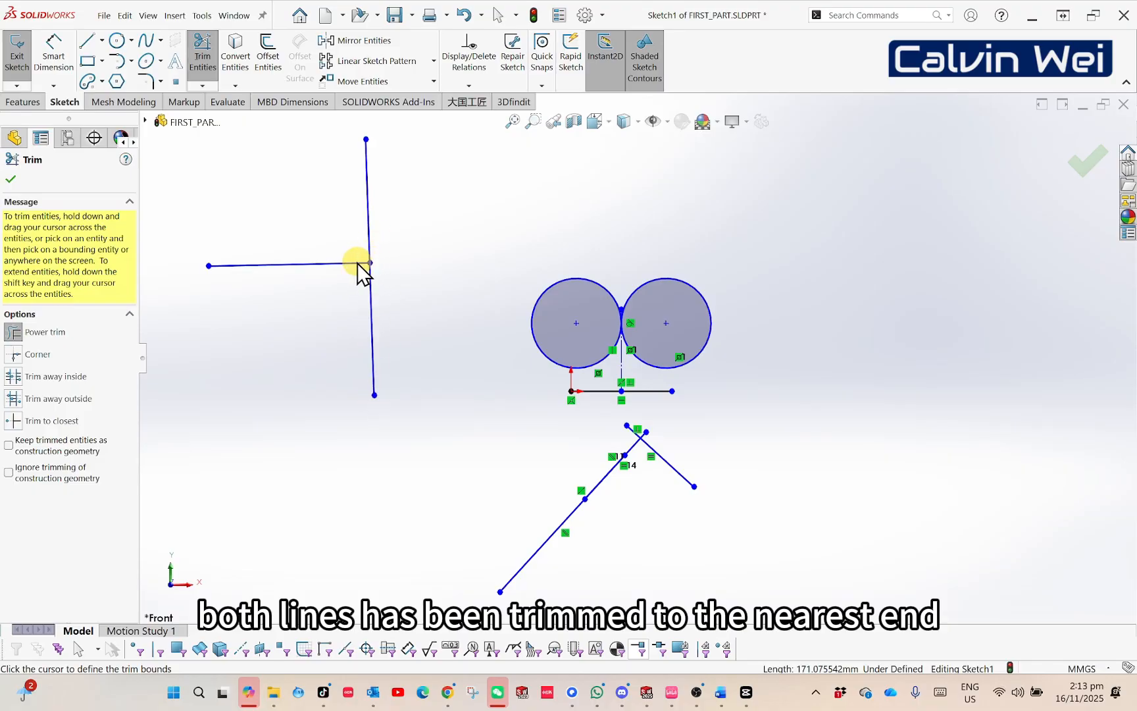
mouse_move(371, 263)
mouse_down()
mouse_move(497, 269)
mouse_move(434, 276)
mouse_up()
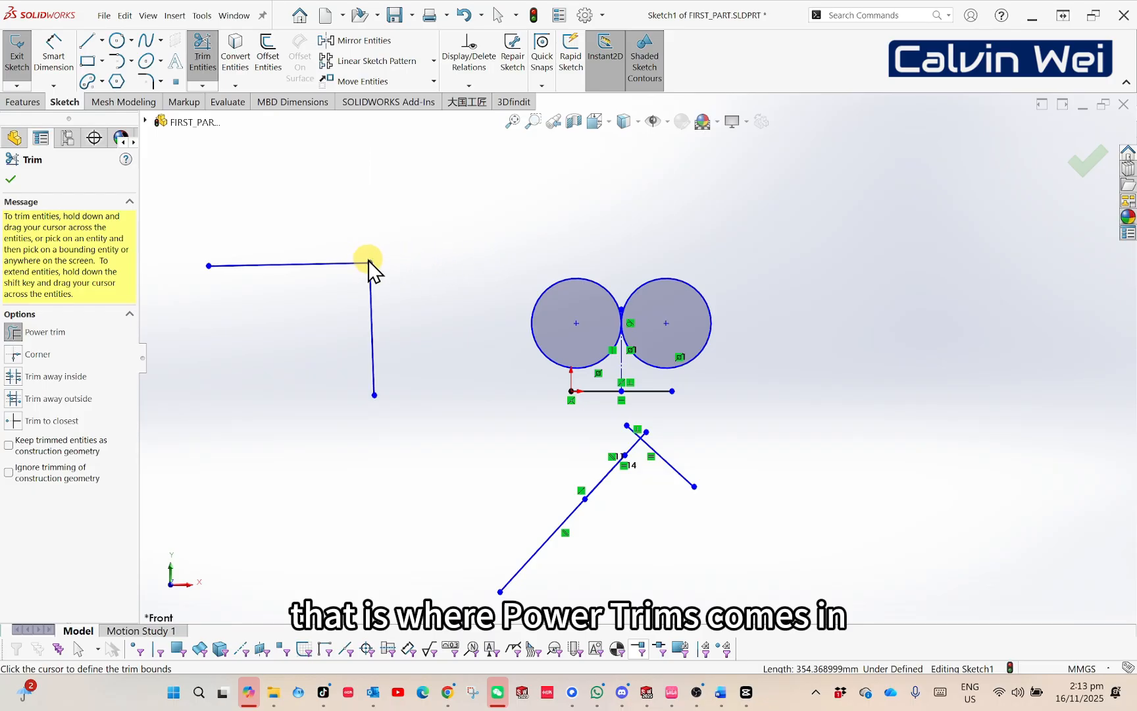
mouse_move(368, 264)
mouse_down()
mouse_move(490, 267)
mouse_move(361, 261)
mouse_move(373, 269)
mouse_move(367, 166)
mouse_up()
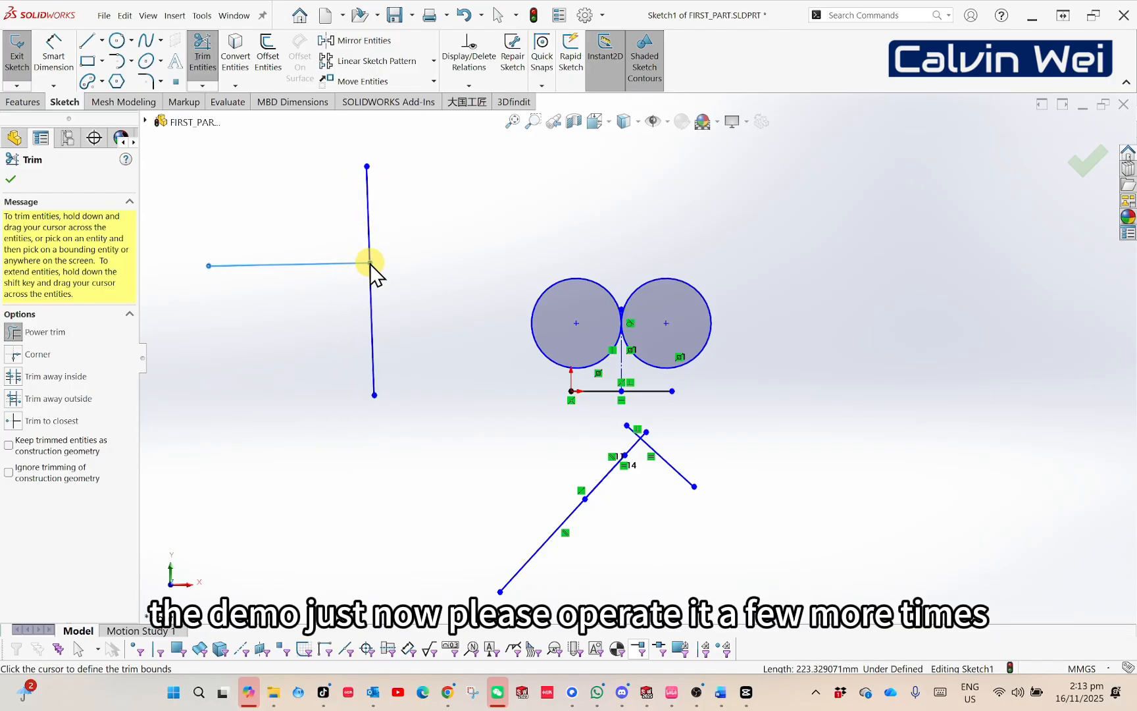
mouse_move(369, 264)
mouse_down()
mouse_move(500, 264)
mouse_move(485, 272)
mouse_up()
drag(366, 266, 509, 260)
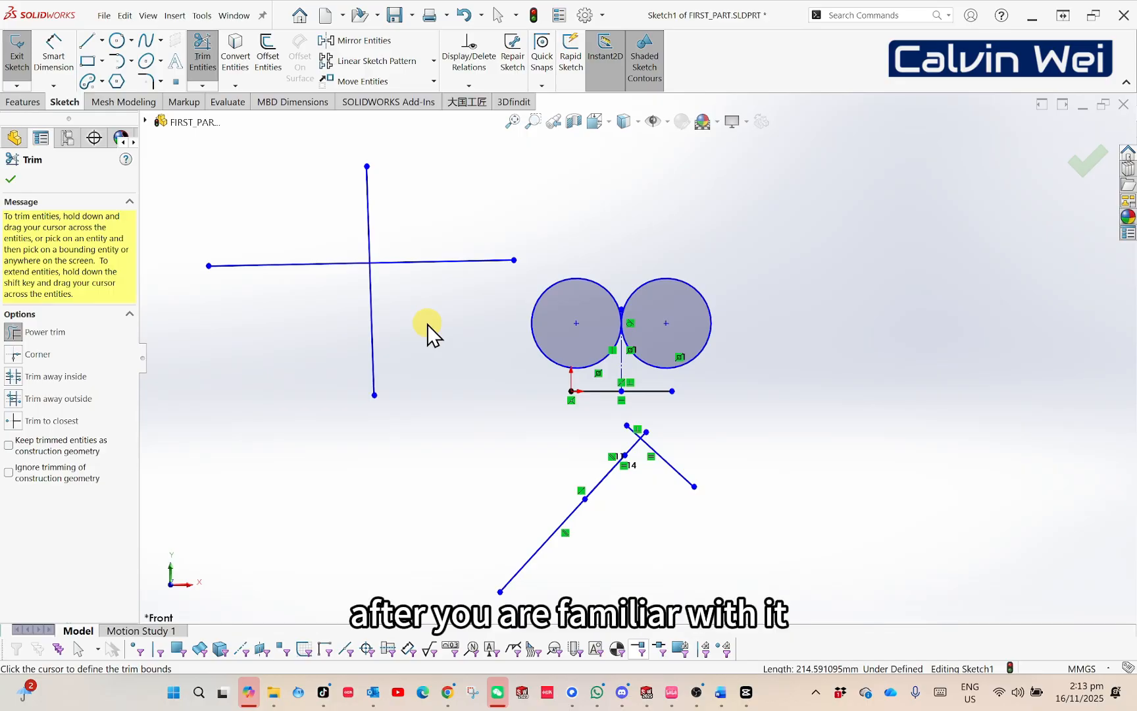
Step: Trim the right and lower arms of the cross with the Trim to closest option
click(372, 323)
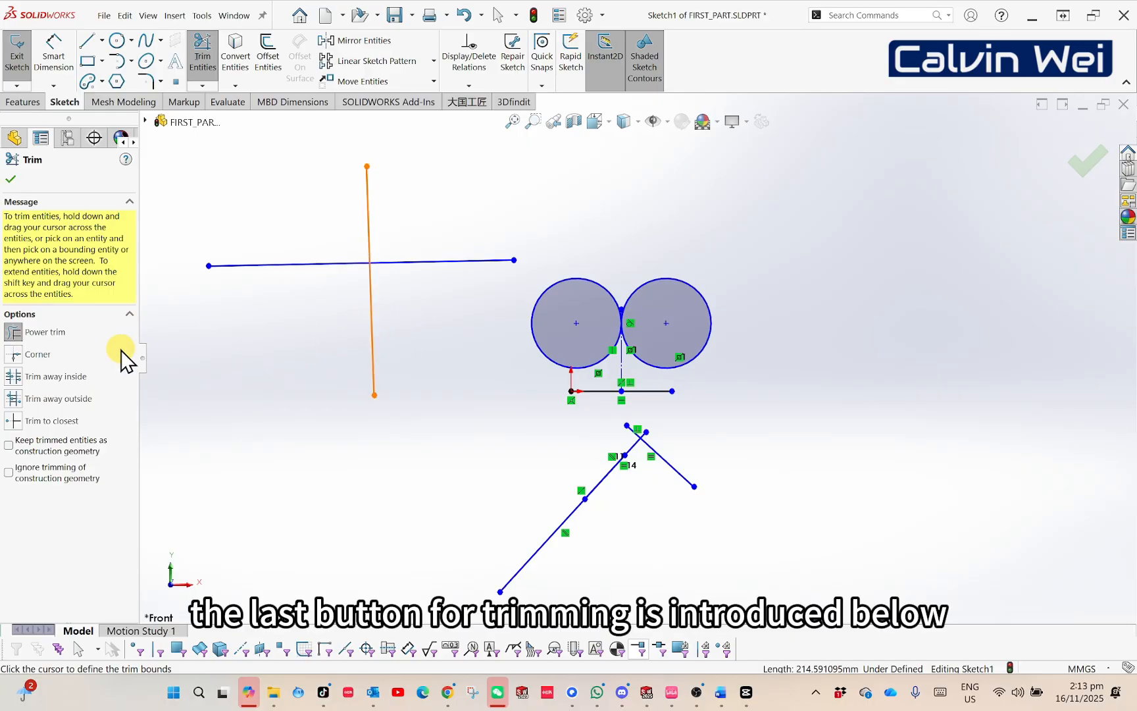
click(12, 423)
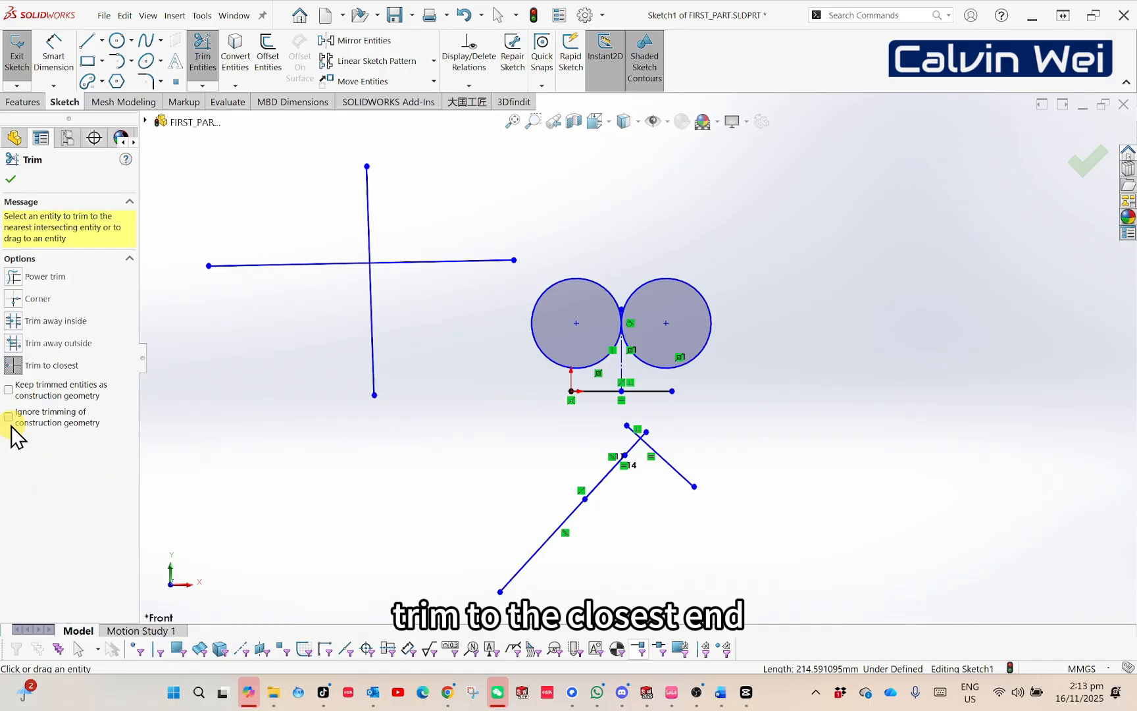
click(452, 261)
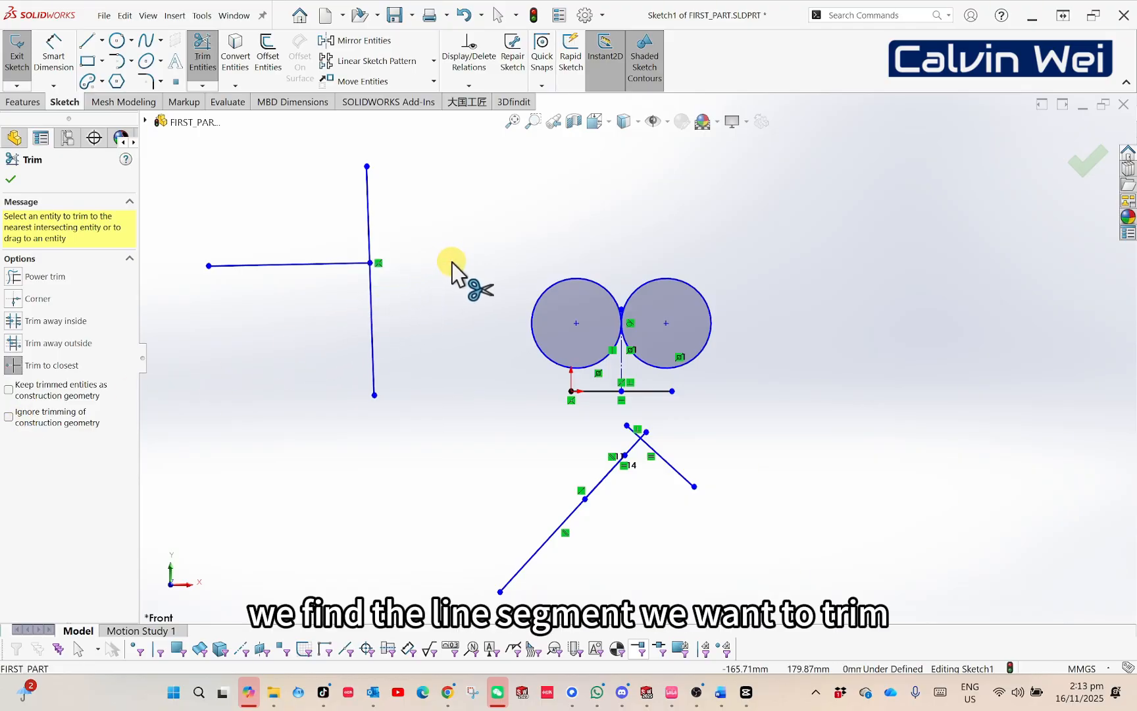
click(371, 312)
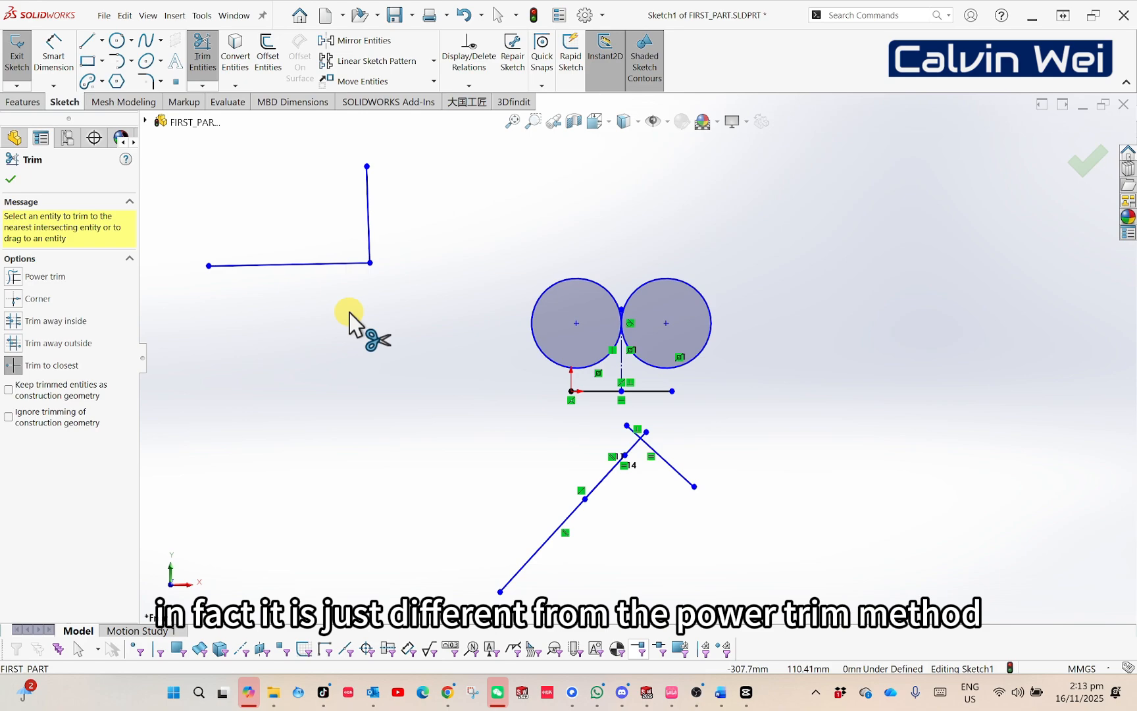
click(314, 351)
click(424, 318)
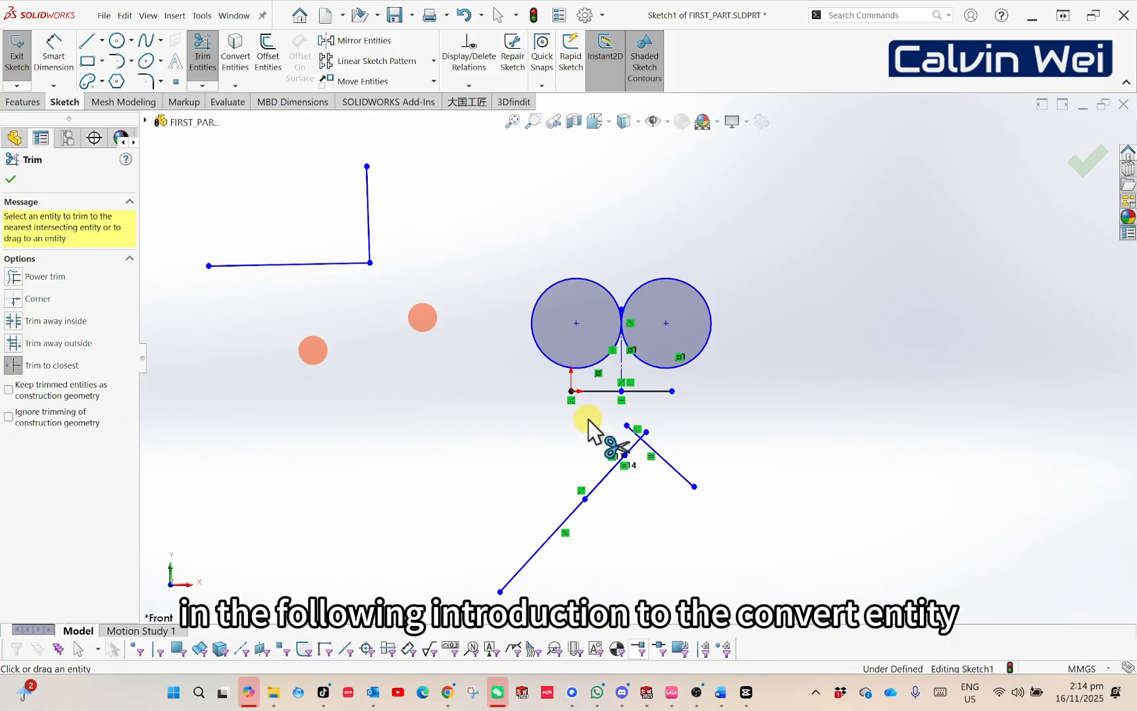
Step: Delete all lines and circles from the sketch
scroll(589, 427, up, 3)
key(Escape)
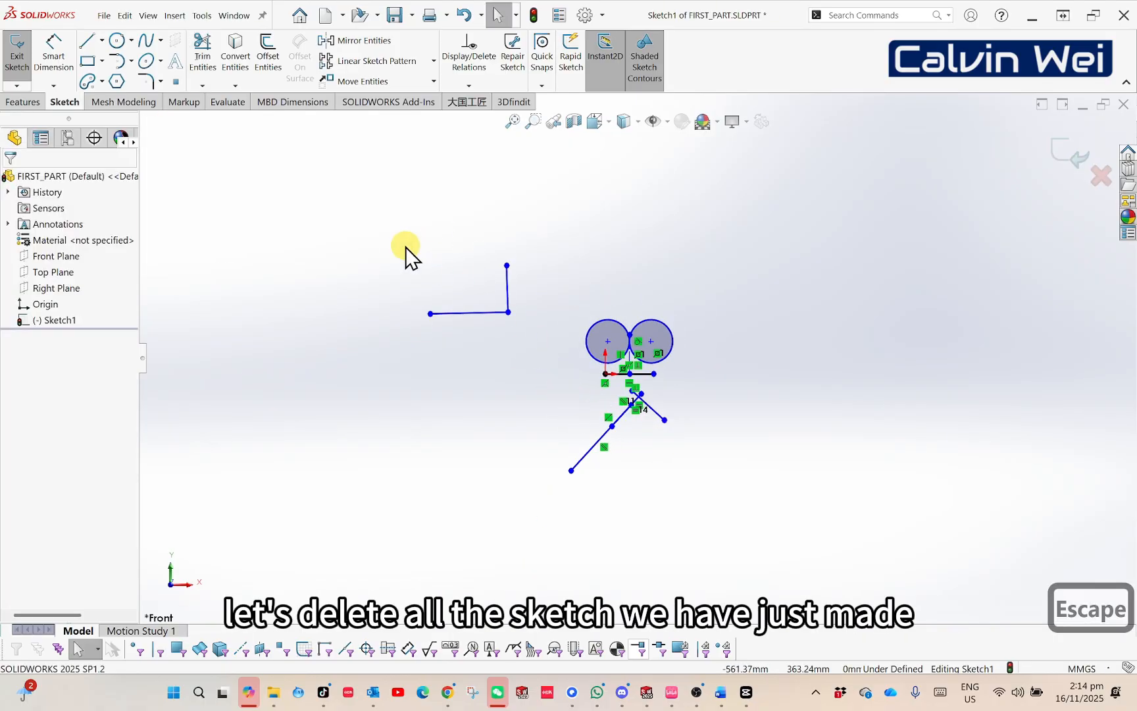
drag(343, 190, 769, 499)
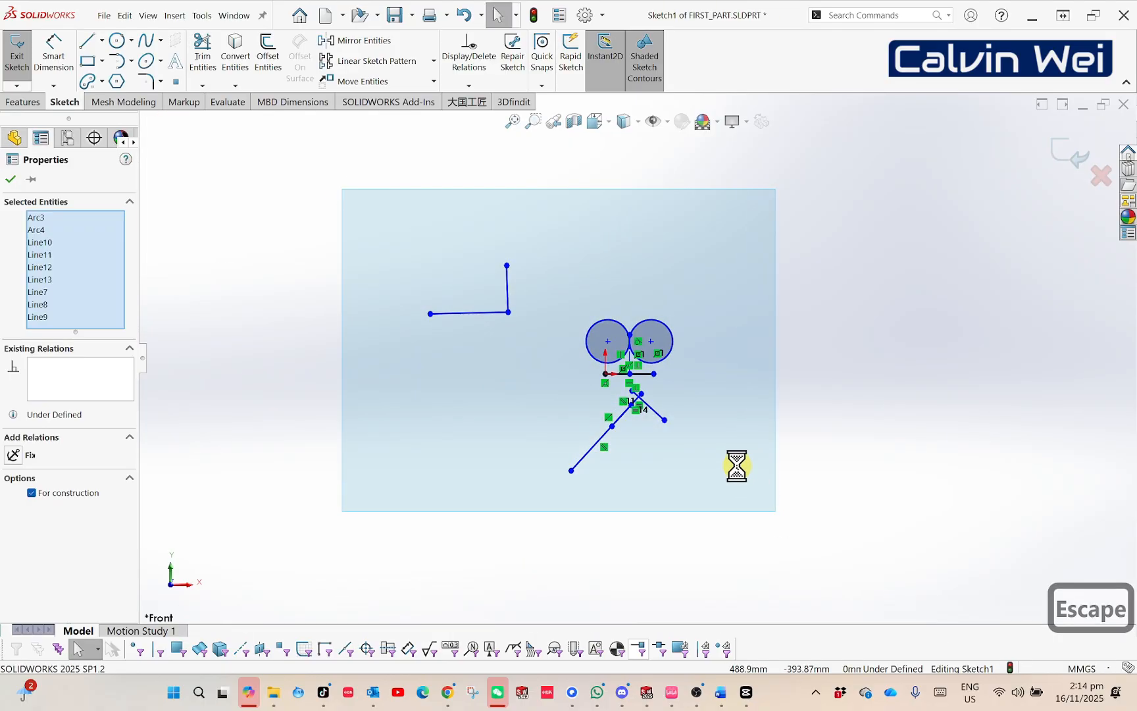
key(Delete)
Step: Sketch a circle centred on the origin with a radius of about 102 mm
scroll(617, 348, down, 4)
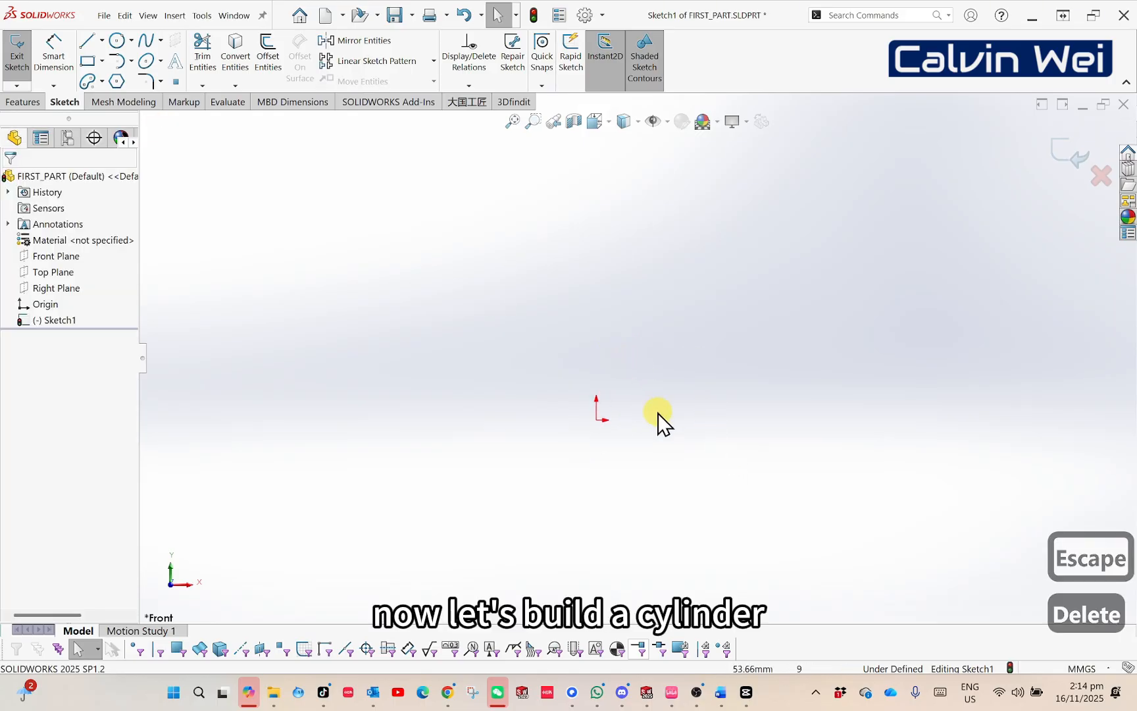
scroll(718, 467, down, 2)
right_drag(403, 233, 468, 231)
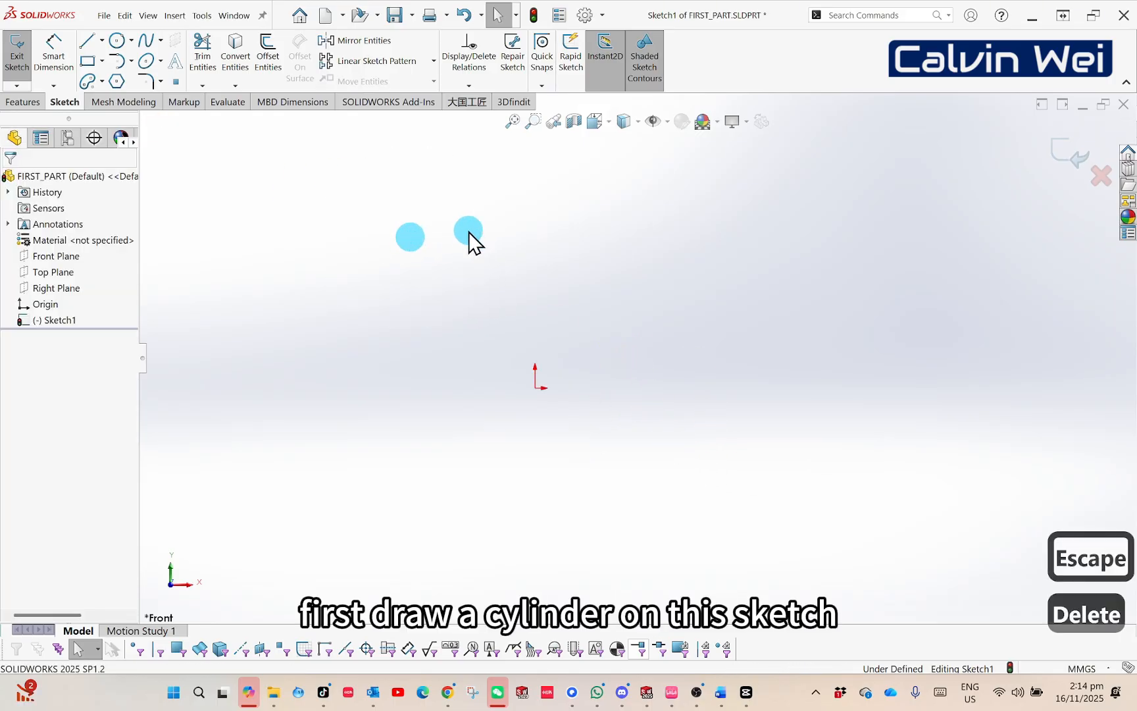
click(535, 387)
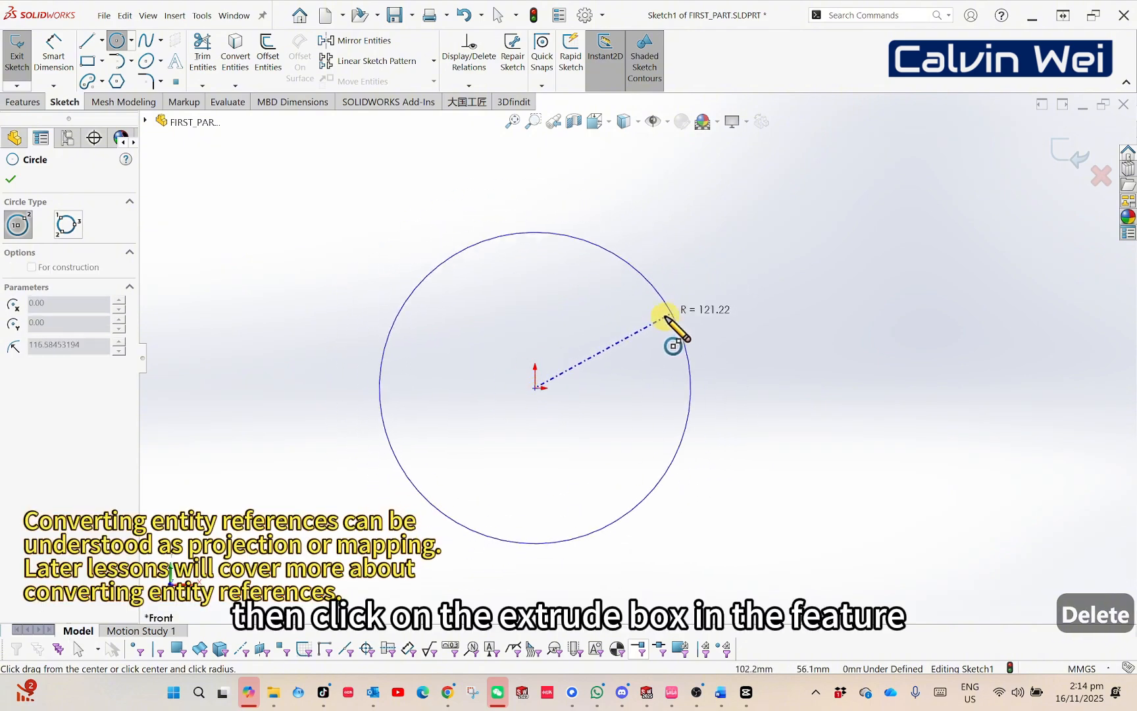
click(652, 327)
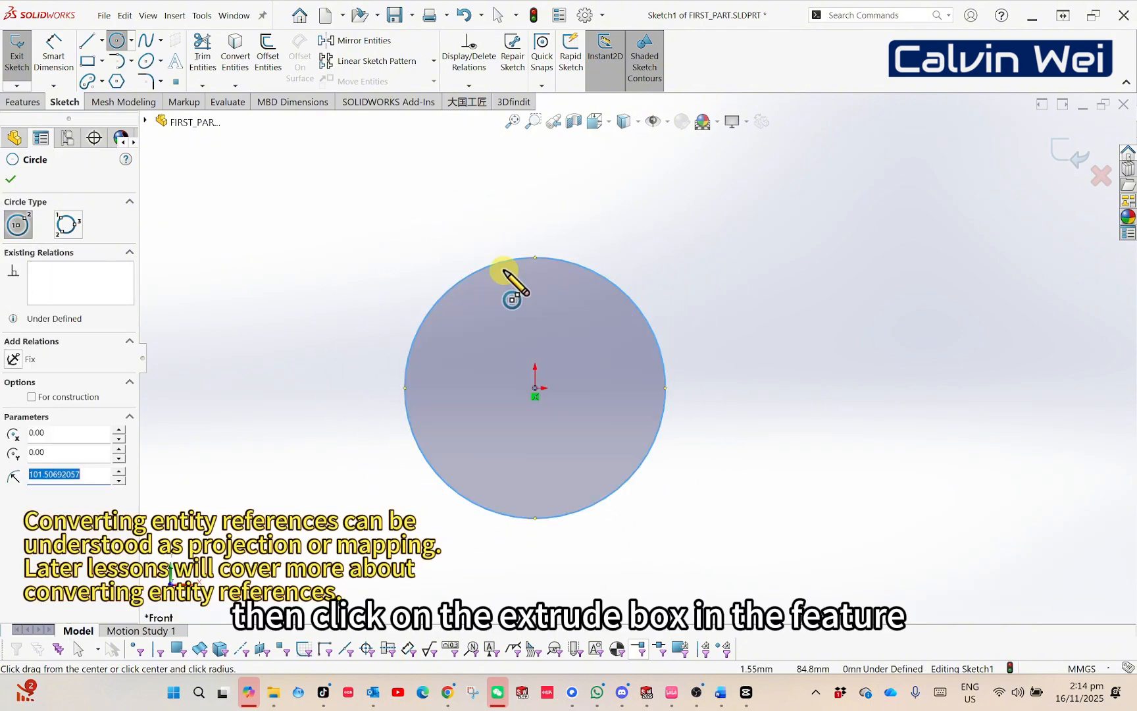
Step: Extrude the circle into a solid cylinder with a Blind depth of 100 mm
click(24, 102)
click(22, 59)
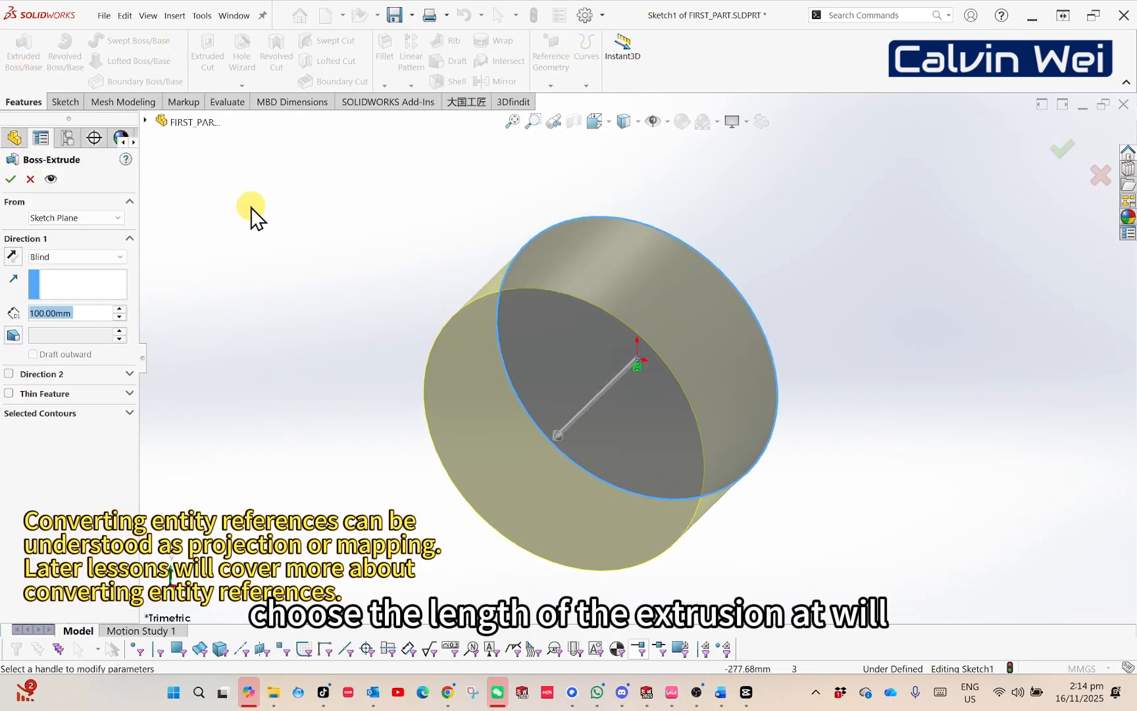
click(11, 179)
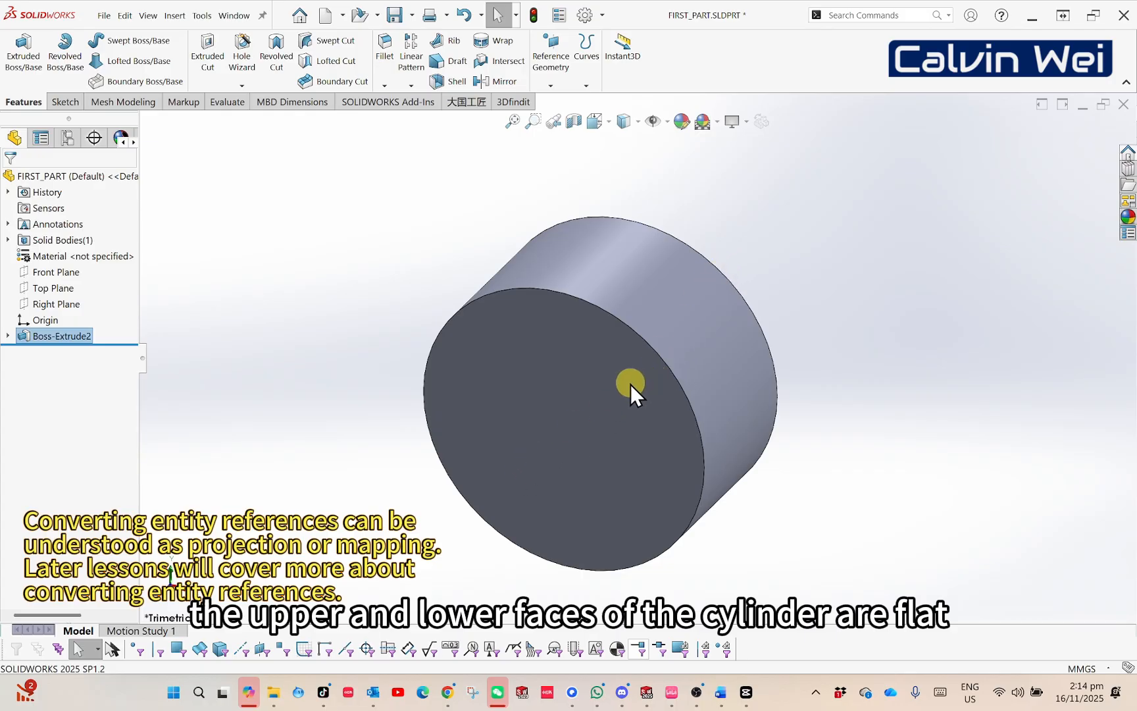
Step: Start a new sketch on the flat front face of the cylinder
click(578, 397)
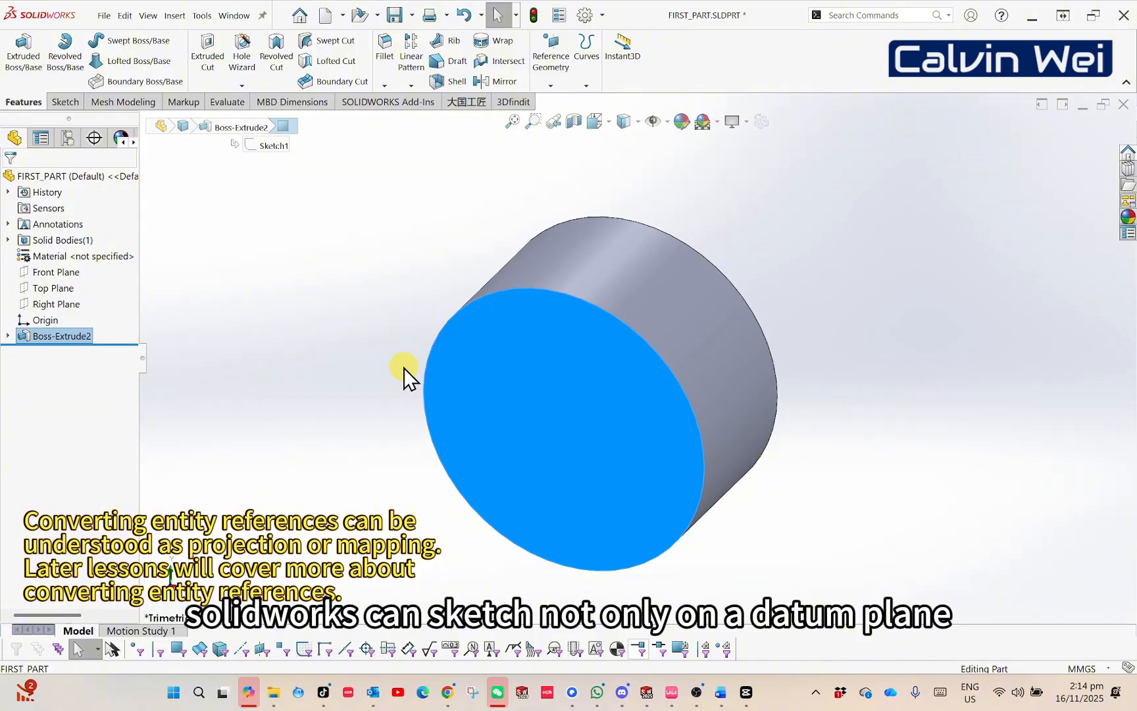
click(363, 375)
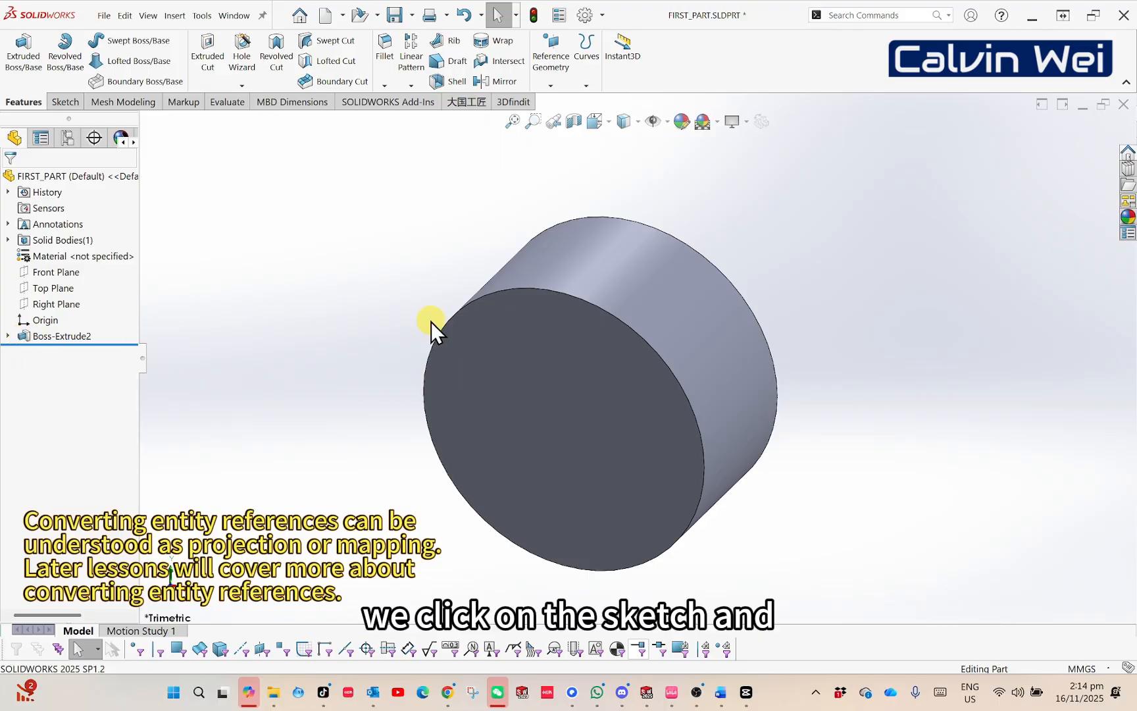
click(80, 106)
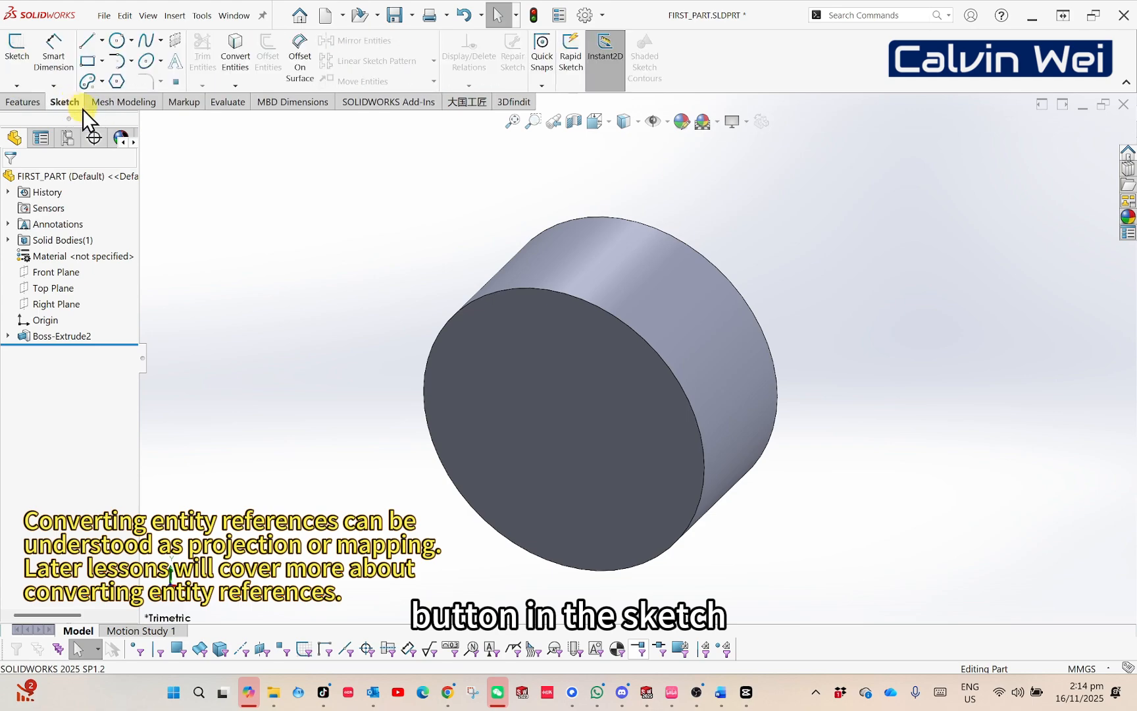
click(246, 72)
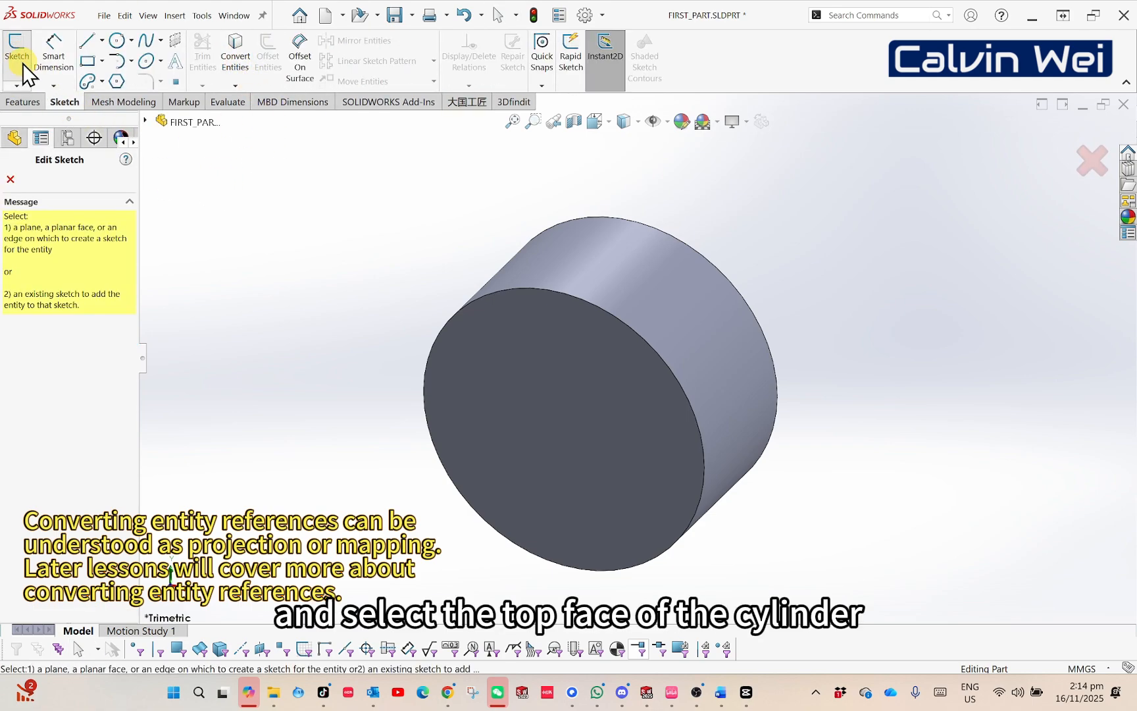
click(477, 382)
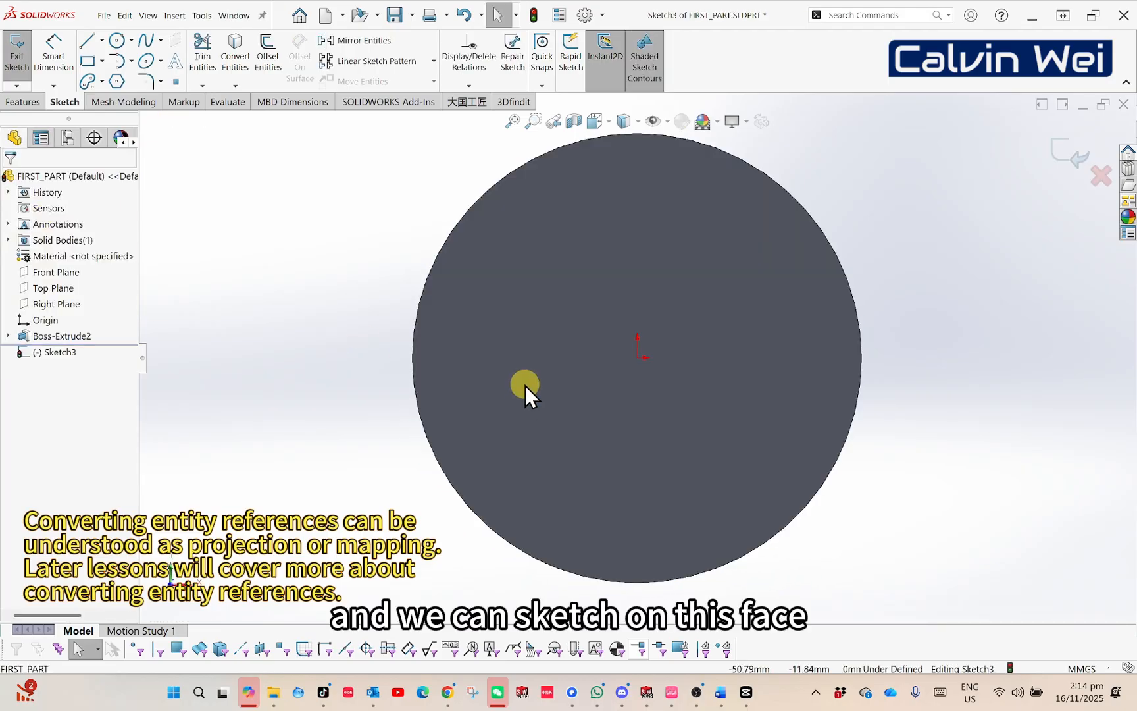
scroll(554, 346, down, 2)
scroll(720, 255, up, 2)
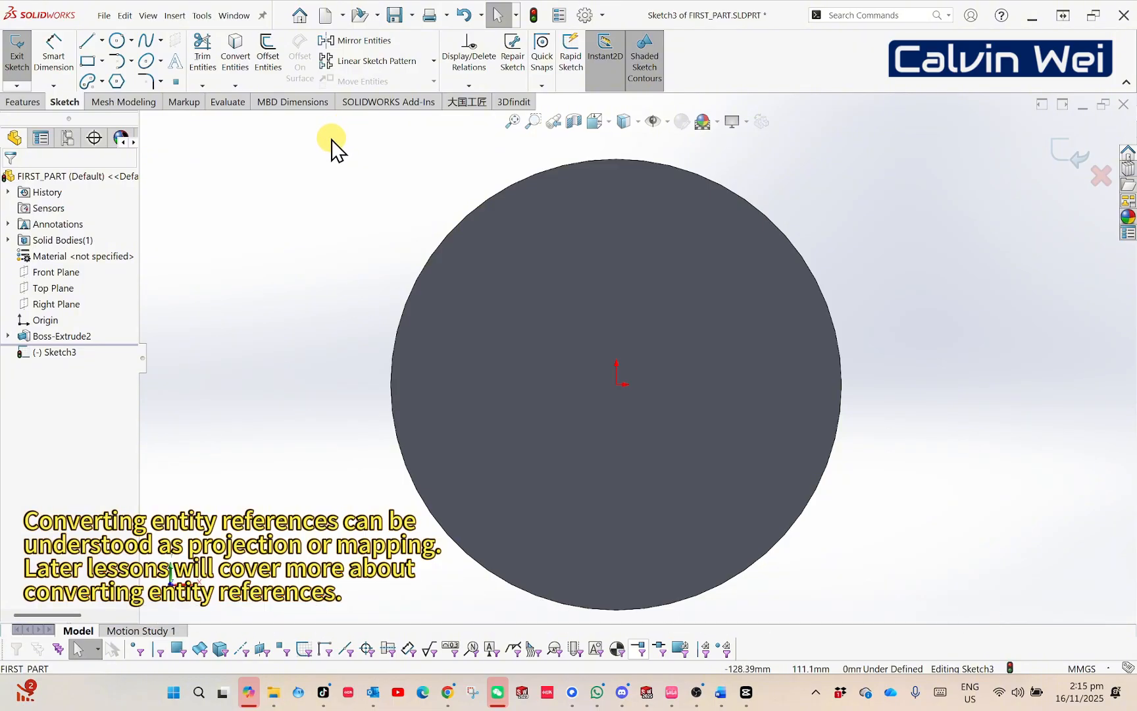
Step: Convert the circular edge of the cylinder's front face into a sketch circle with Convert Entities
click(237, 63)
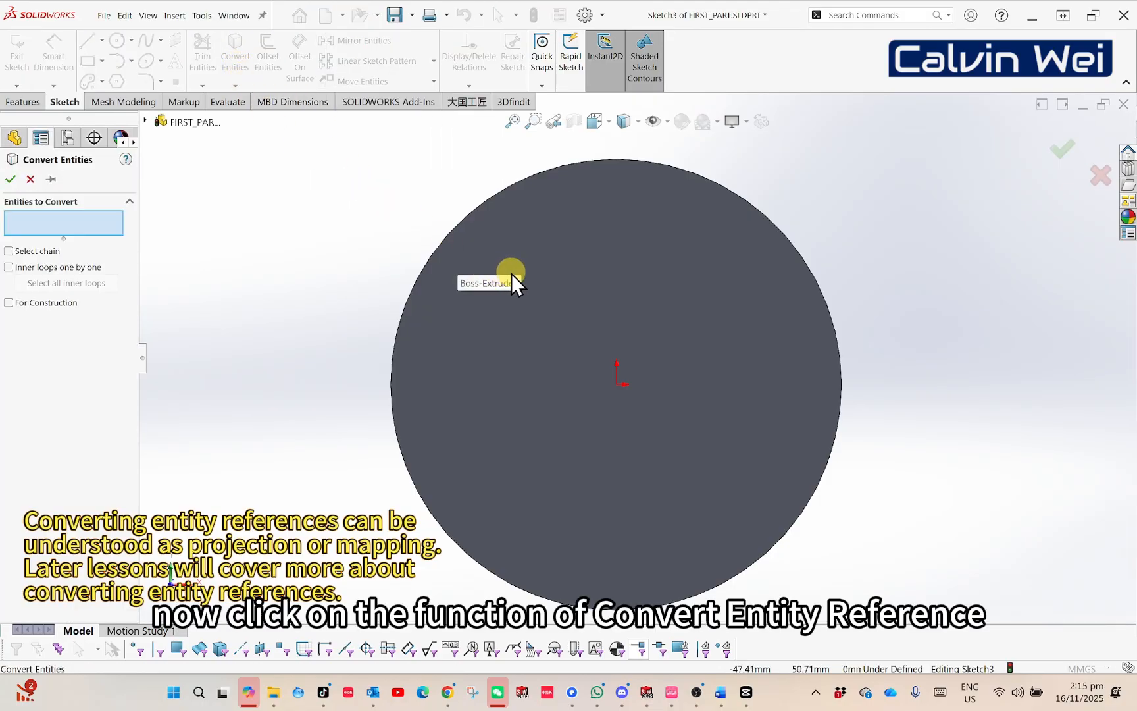
click(480, 207)
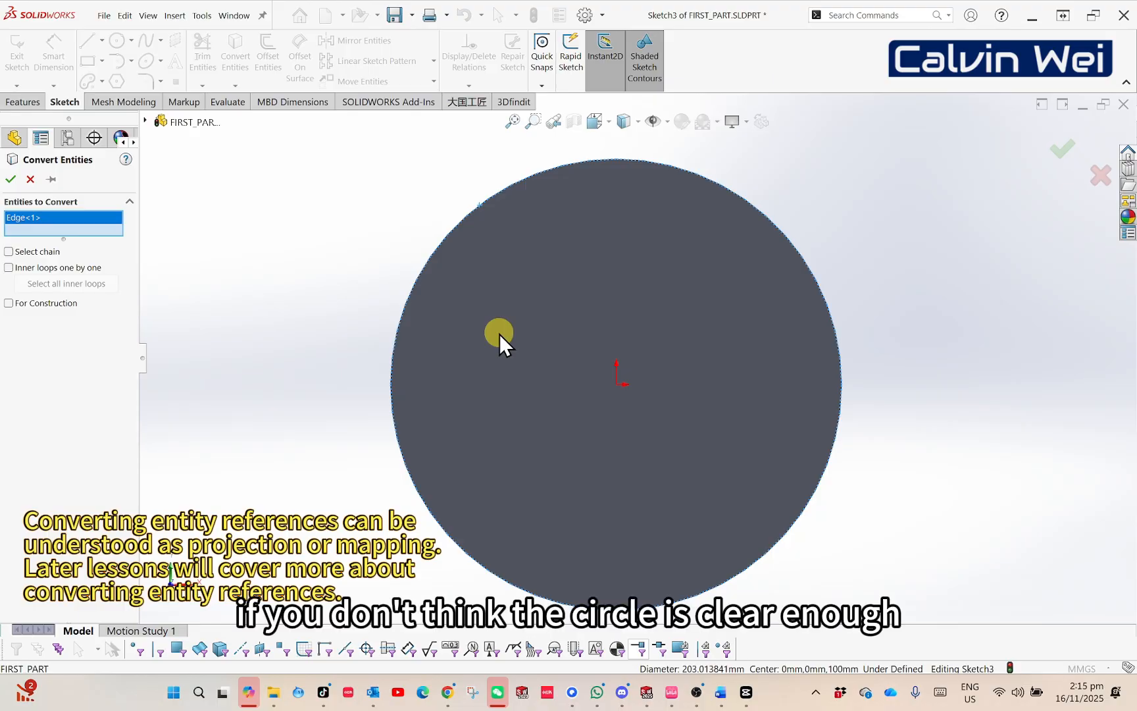
middle_drag(599, 335, 592, 389)
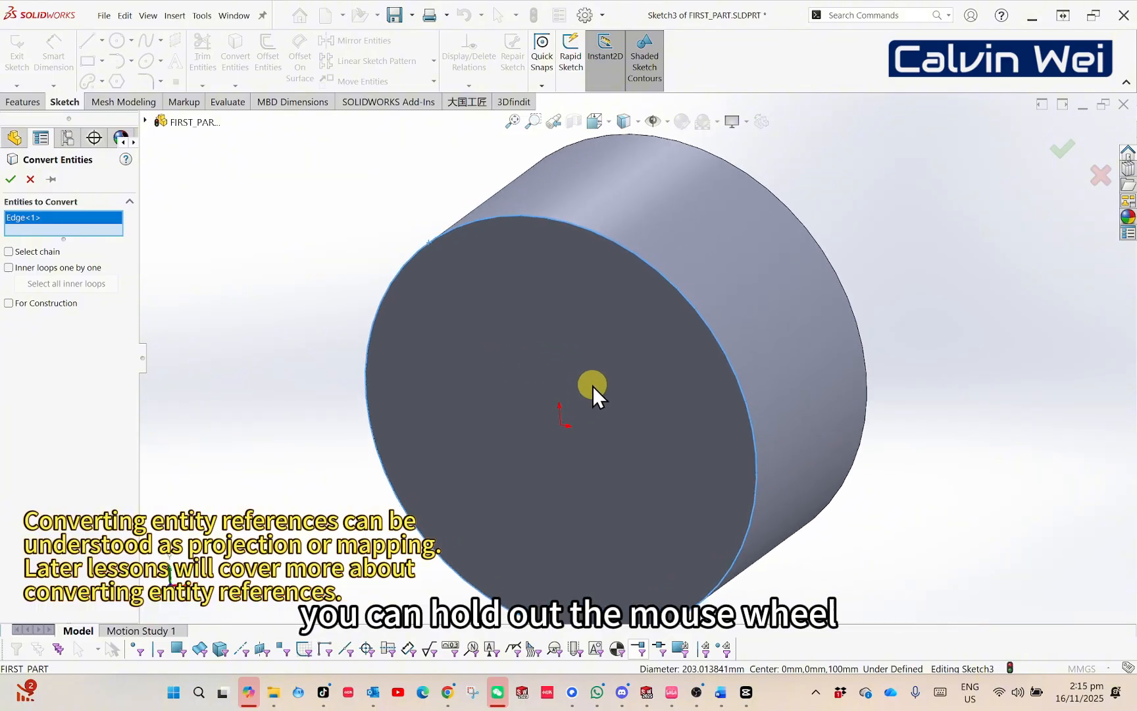
scroll(632, 387, up, 3)
scroll(784, 356, down, 2)
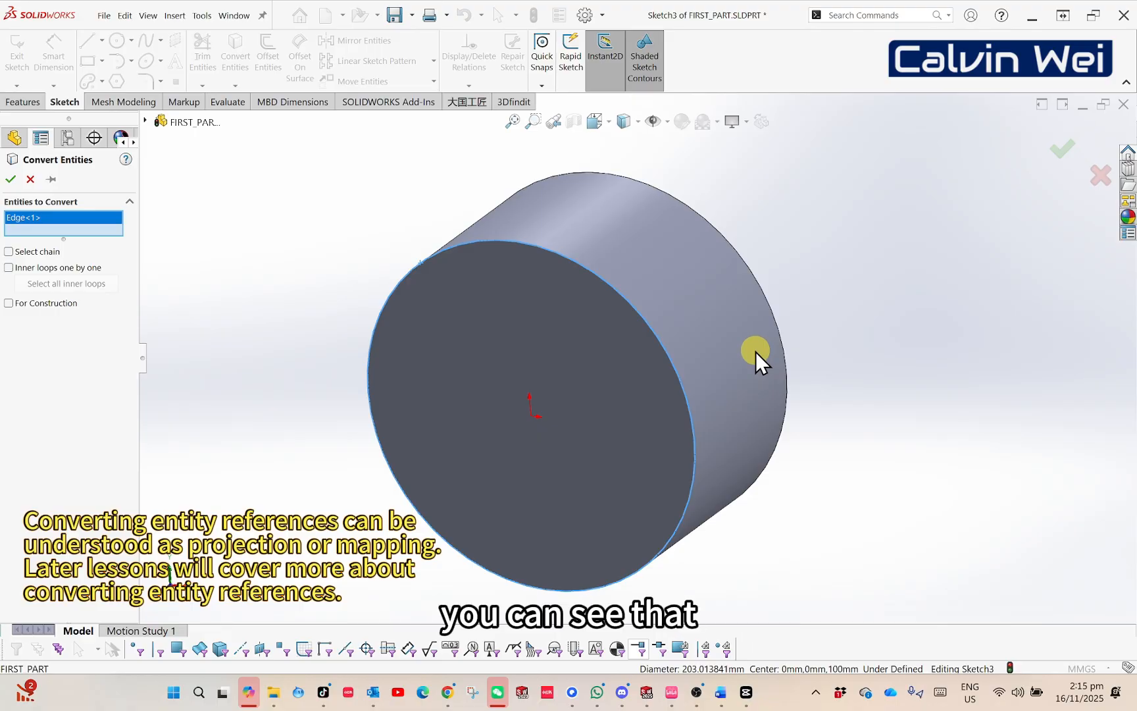
click(10, 179)
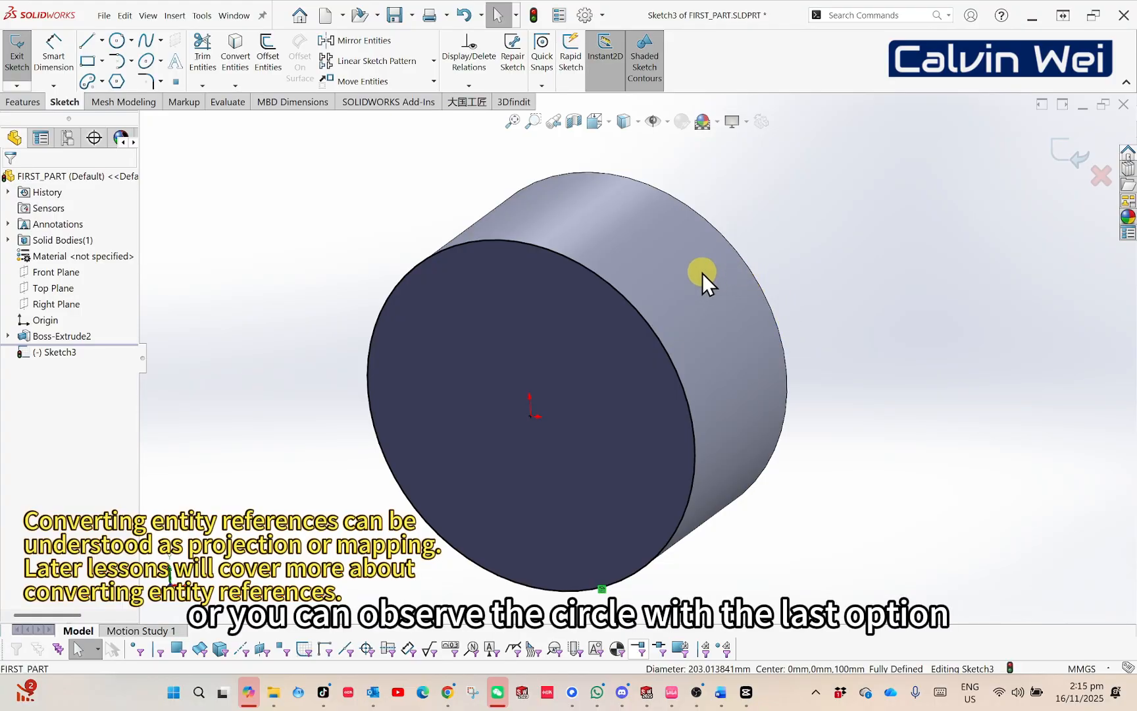
Step: View the converted circle in the Wireframe display style, and return the display to Shaded With Edges
click(610, 124)
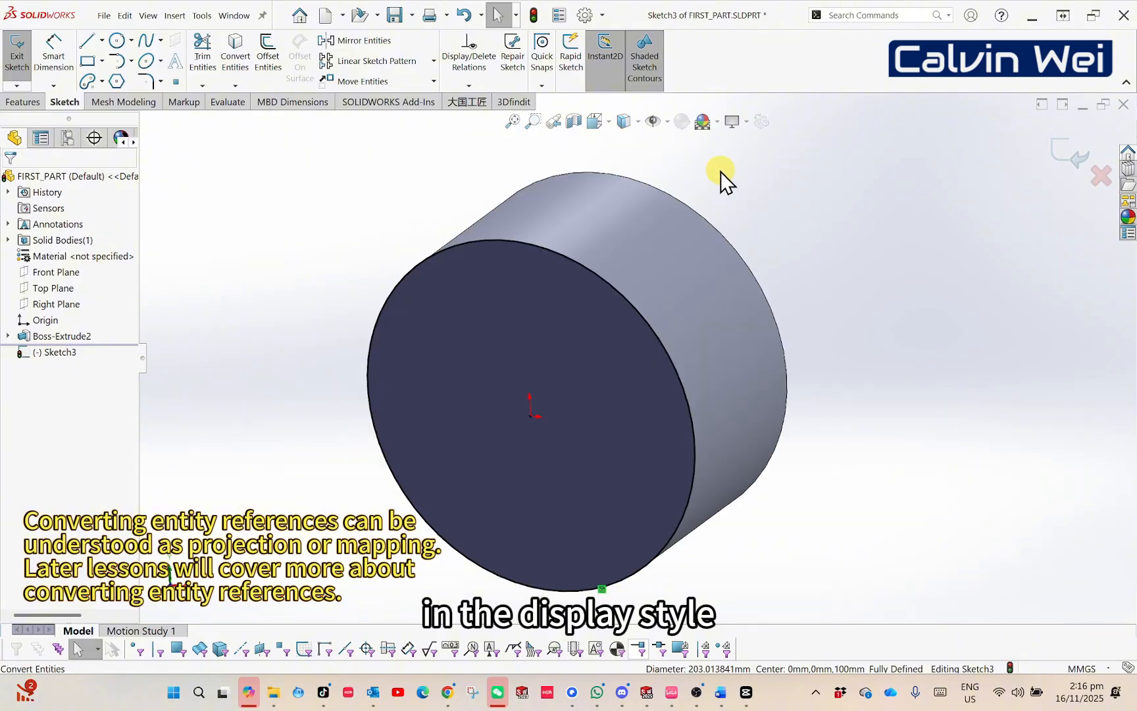
click(637, 125)
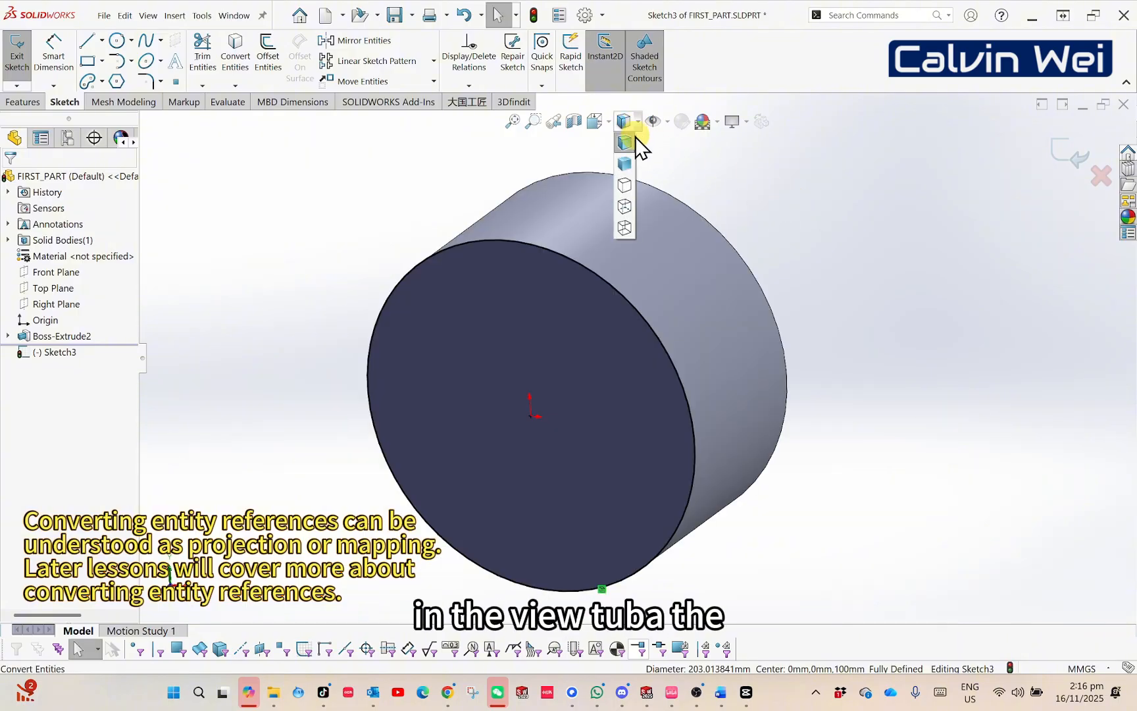
click(627, 227)
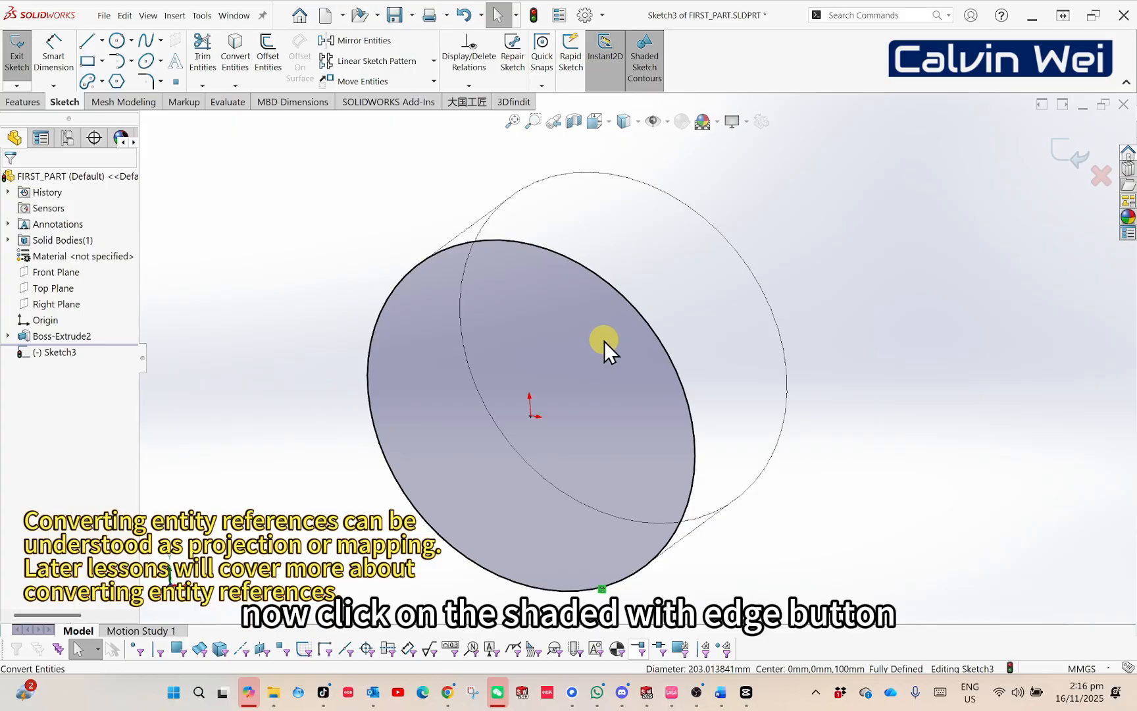
click(633, 126)
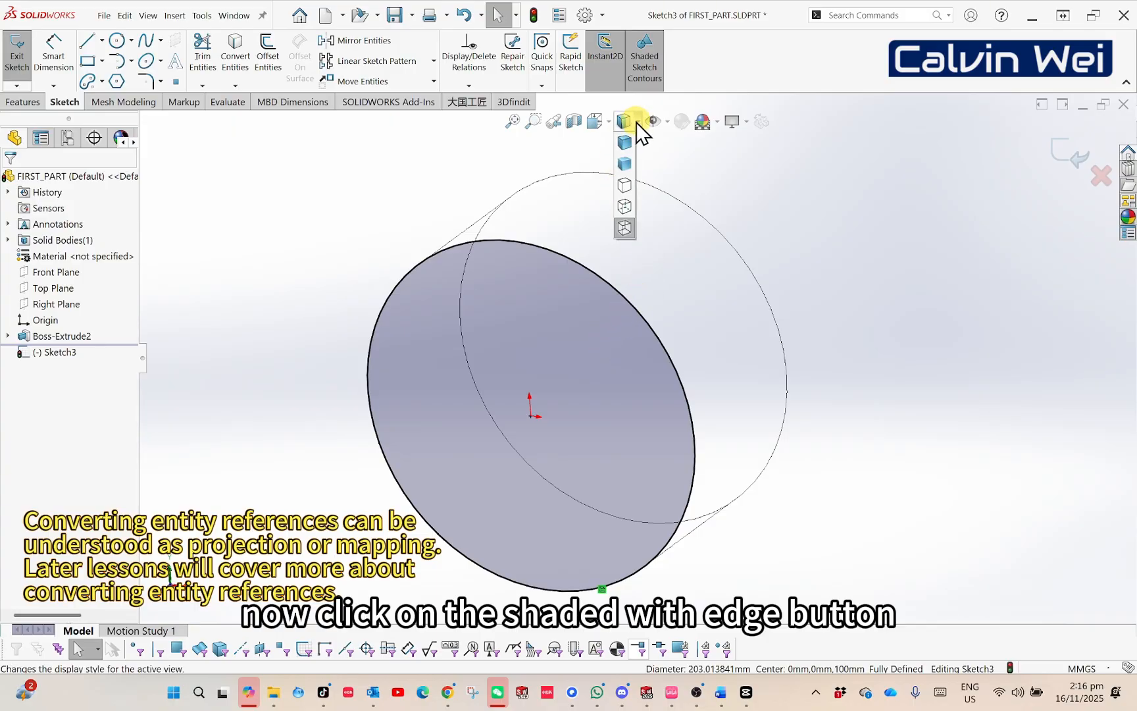
click(630, 141)
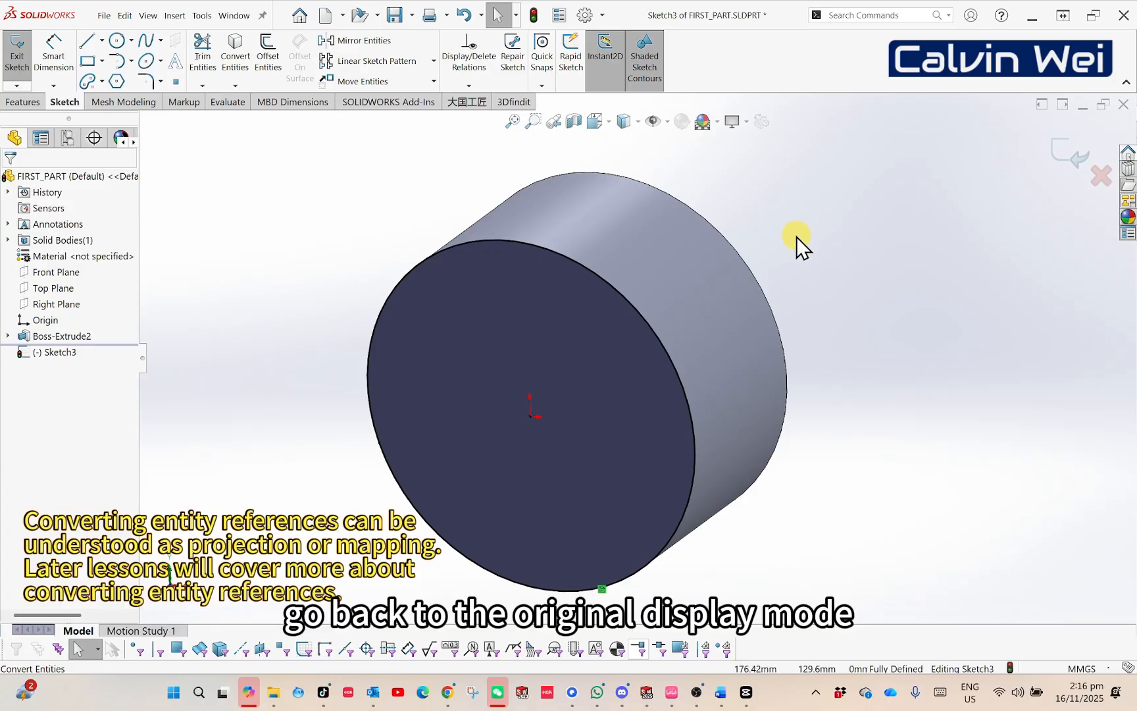
Step: Delete the circle converted from the front face's edge
click(642, 315)
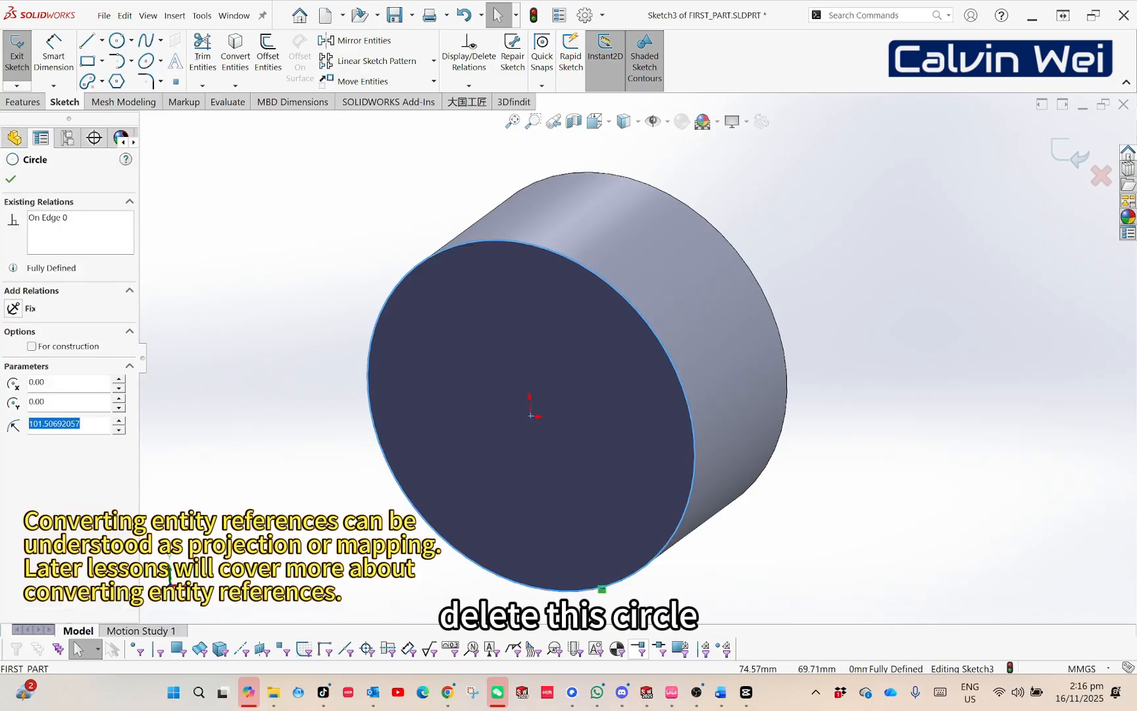
right_click(640, 315)
click(682, 543)
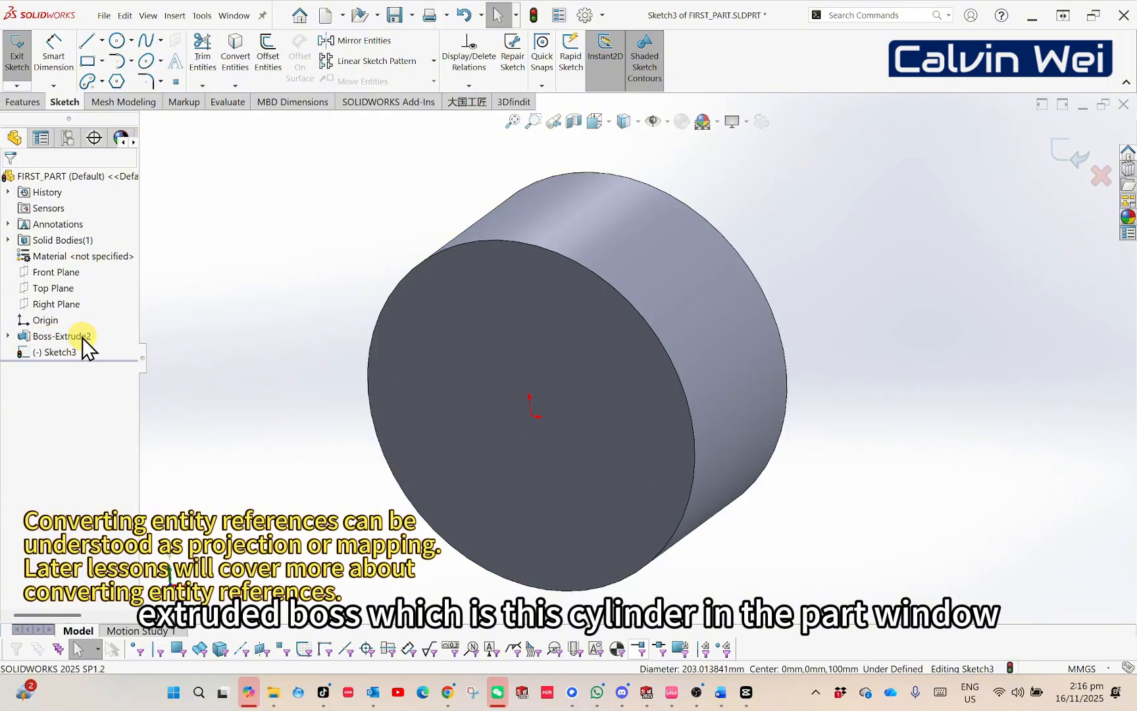
Step: Convert the circle of Sketch1, found under the extruded boss, into the sketch on the front face
click(8, 337)
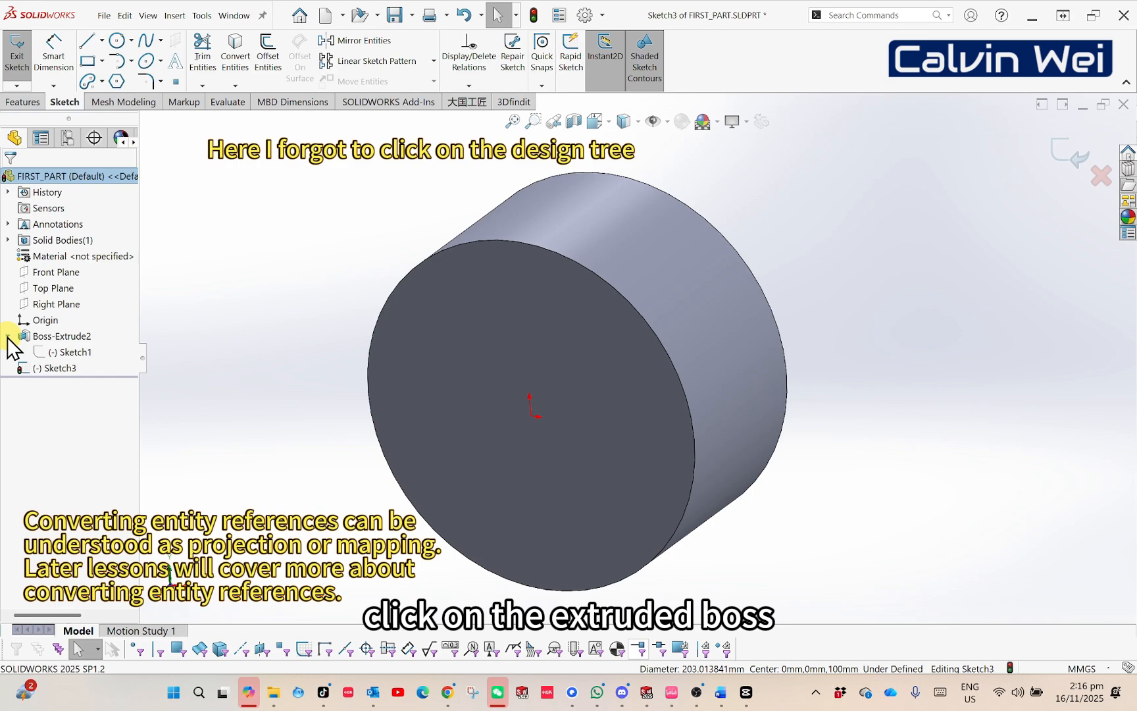
click(73, 354)
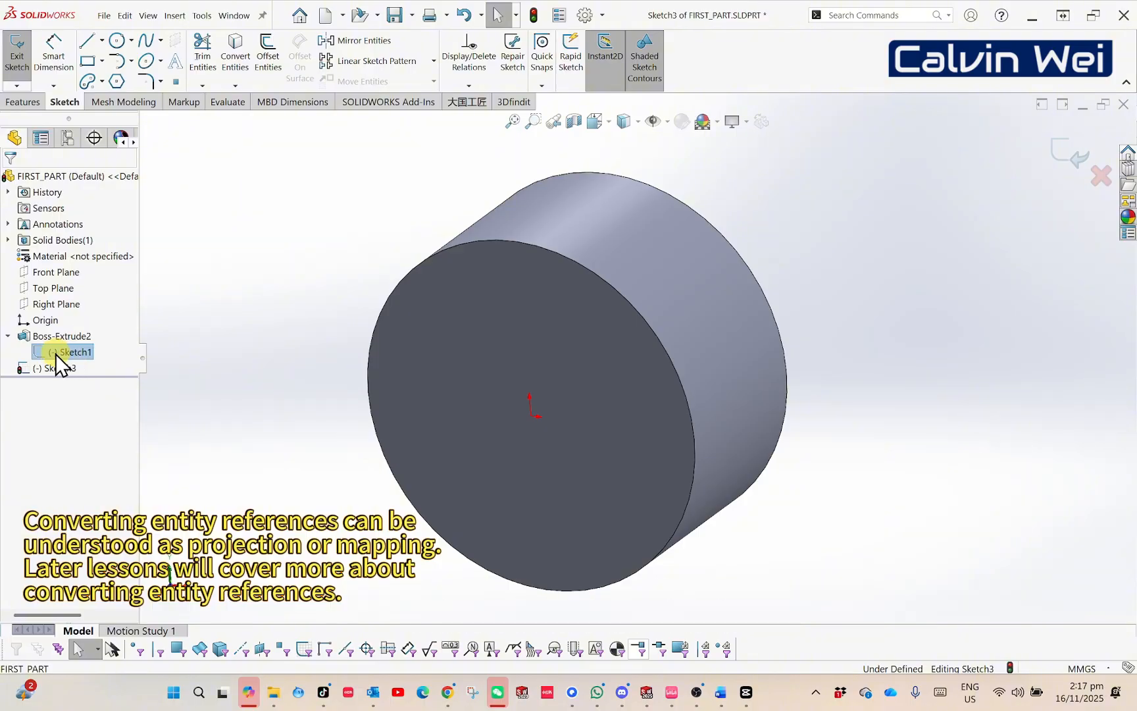
mouse_move(356, 350)
middle_down()
mouse_move(398, 337)
mouse_move(320, 347)
mouse_move(421, 339)
middle_up()
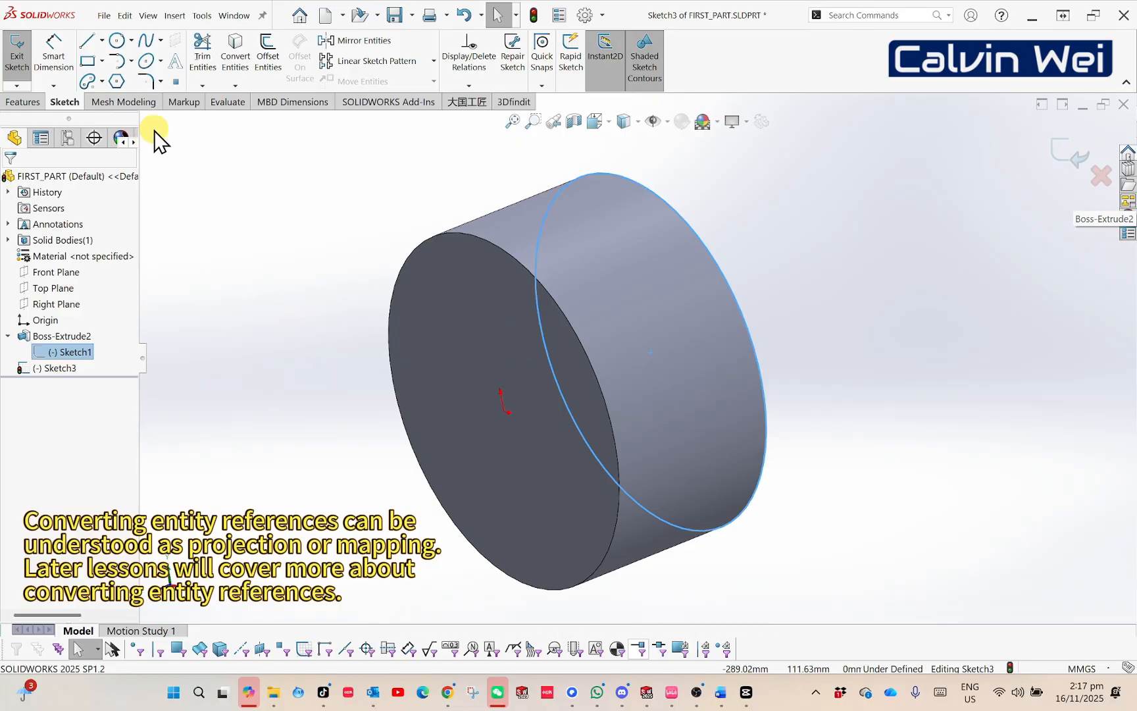
click(235, 65)
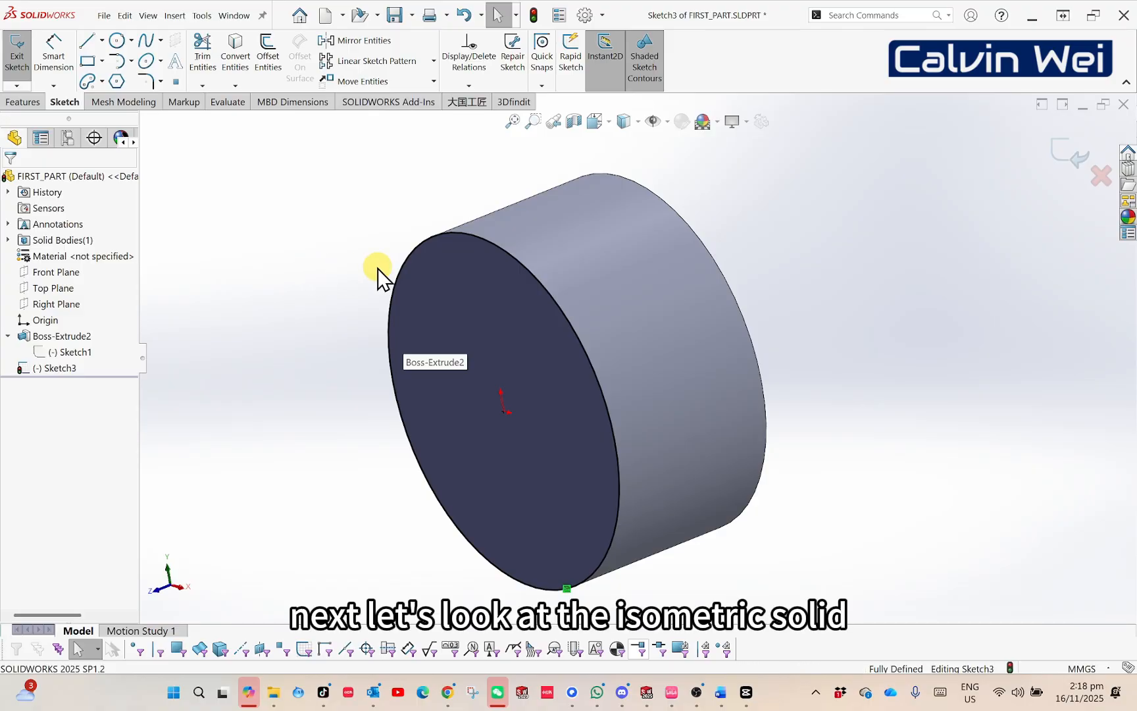
Step: Delete the circle projected from Sketch1 out of the front-face sketch
mouse_move(552, 263)
middle_down()
mouse_move(563, 247)
mouse_move(585, 254)
mouse_move(583, 270)
middle_up()
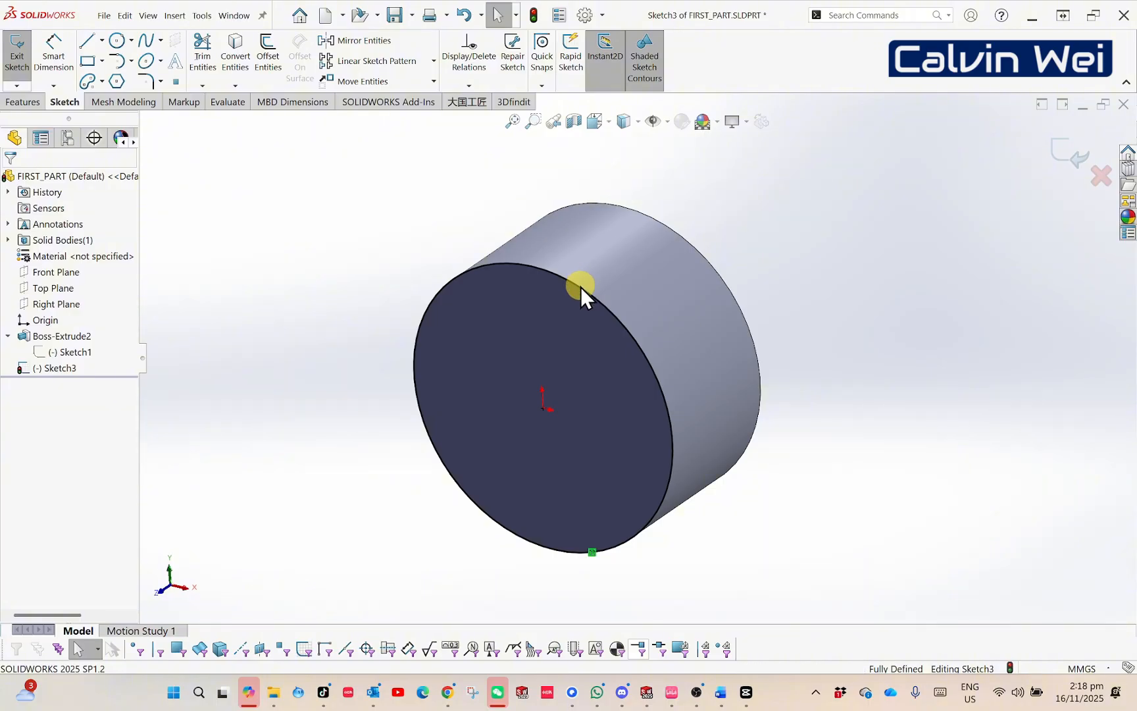
click(580, 287)
right_click(579, 286)
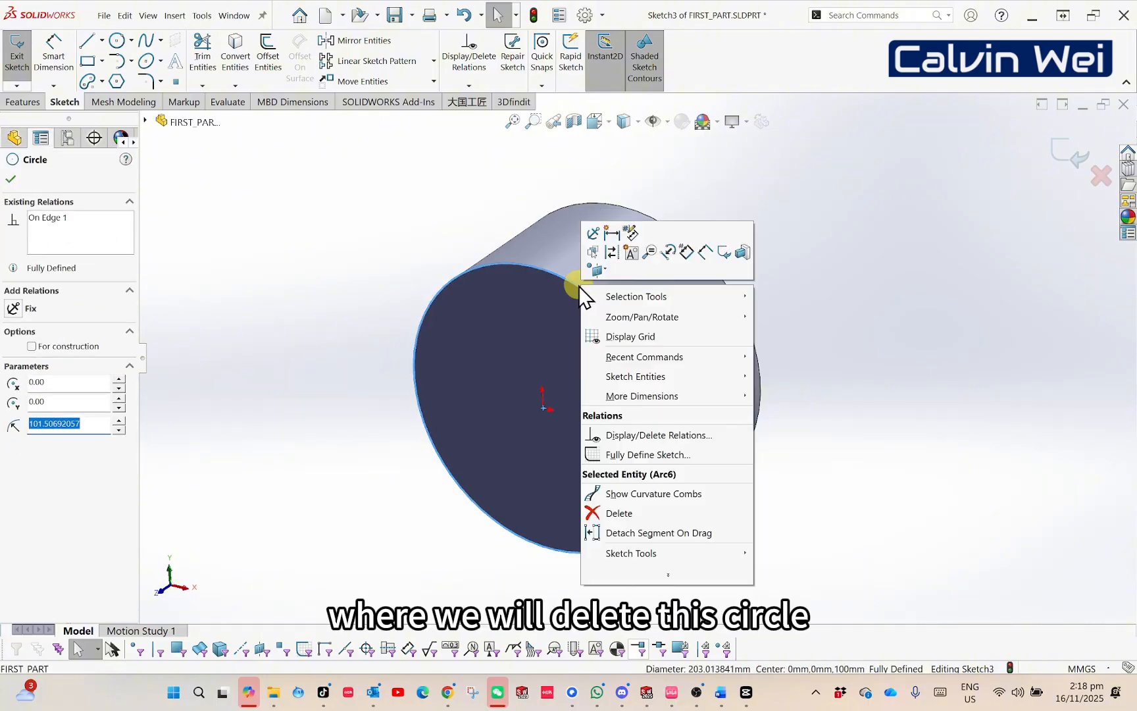
click(647, 512)
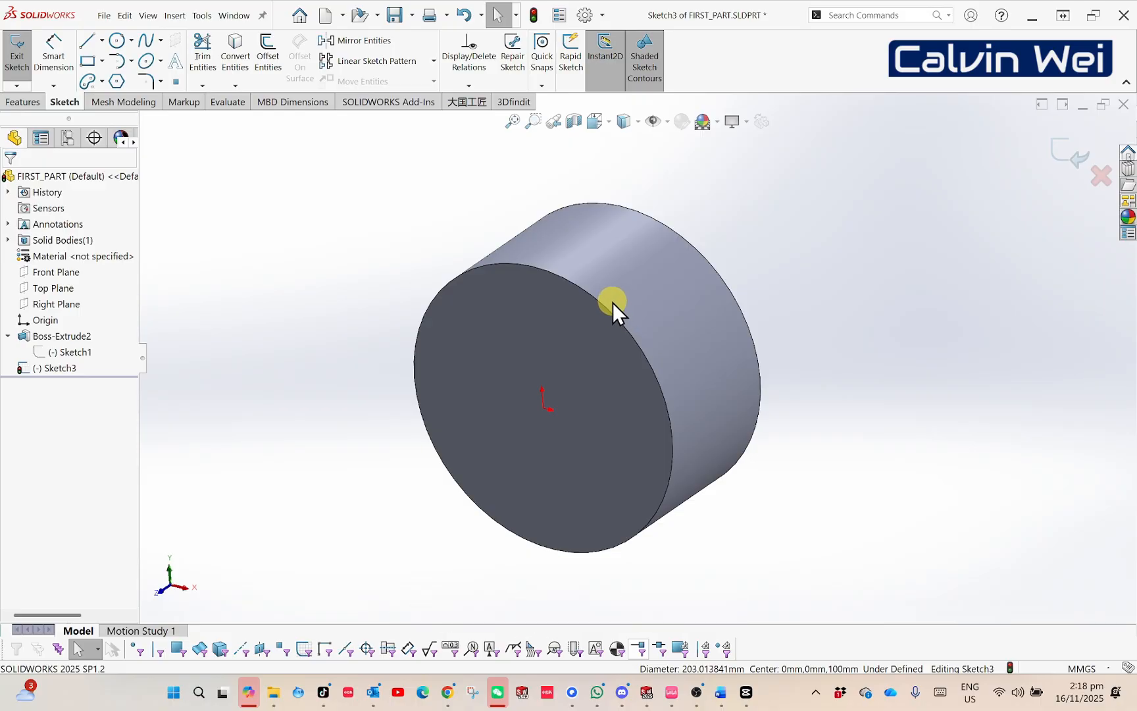
Step: Start an Offset Entities operation on the cylinder's front face outline, and reverse the offset direction inward
click(511, 333)
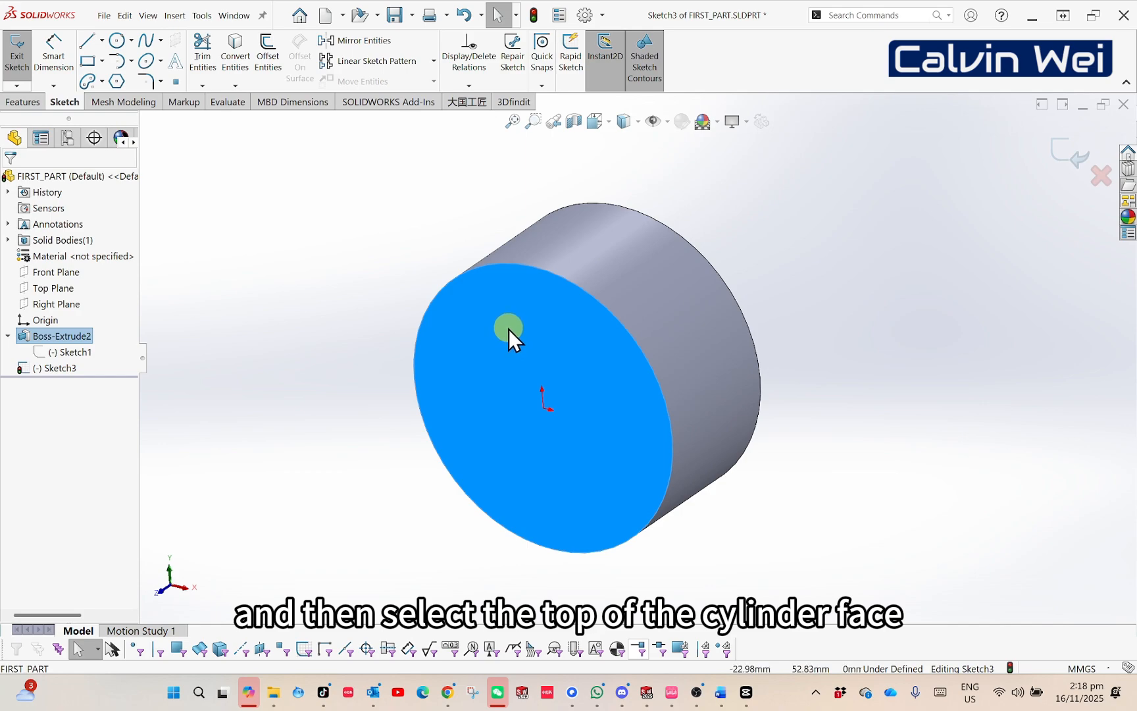
key(ctrl+8)
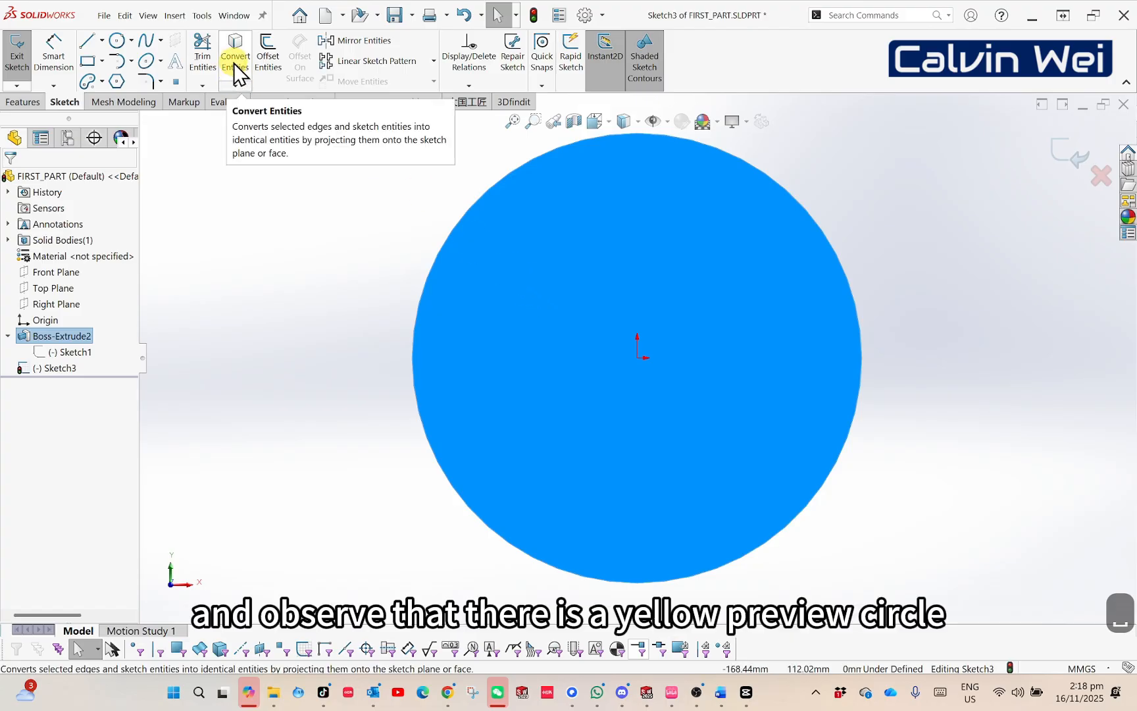
click(268, 59)
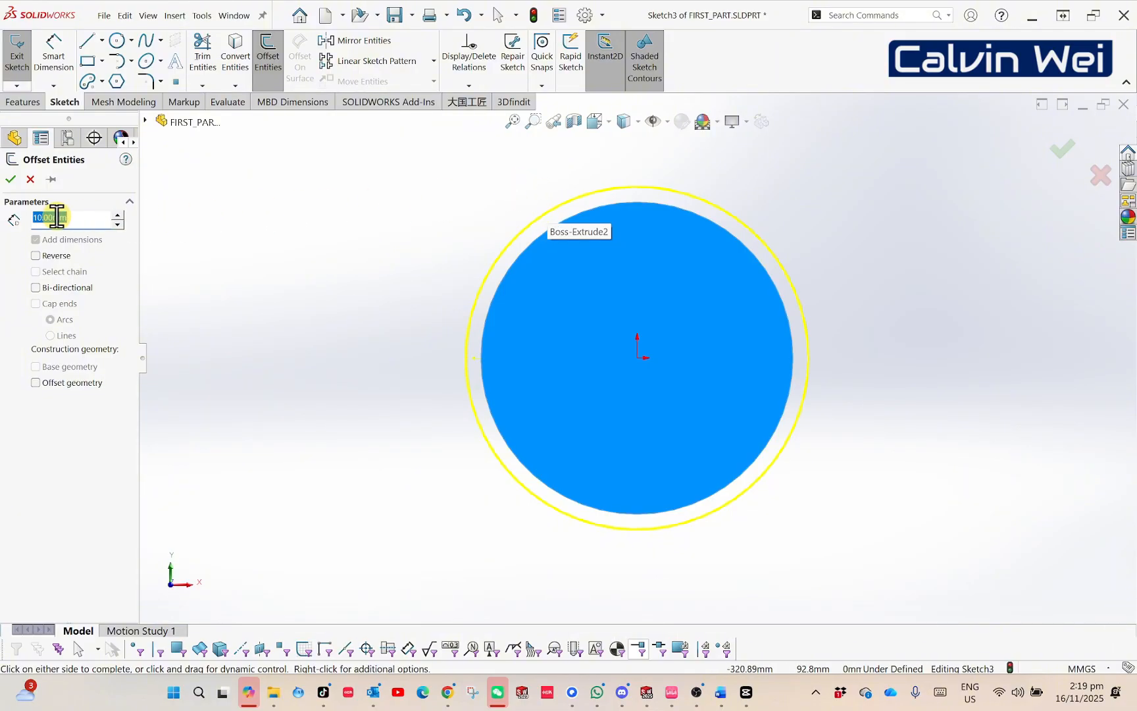
click(78, 216)
double_click(78, 215)
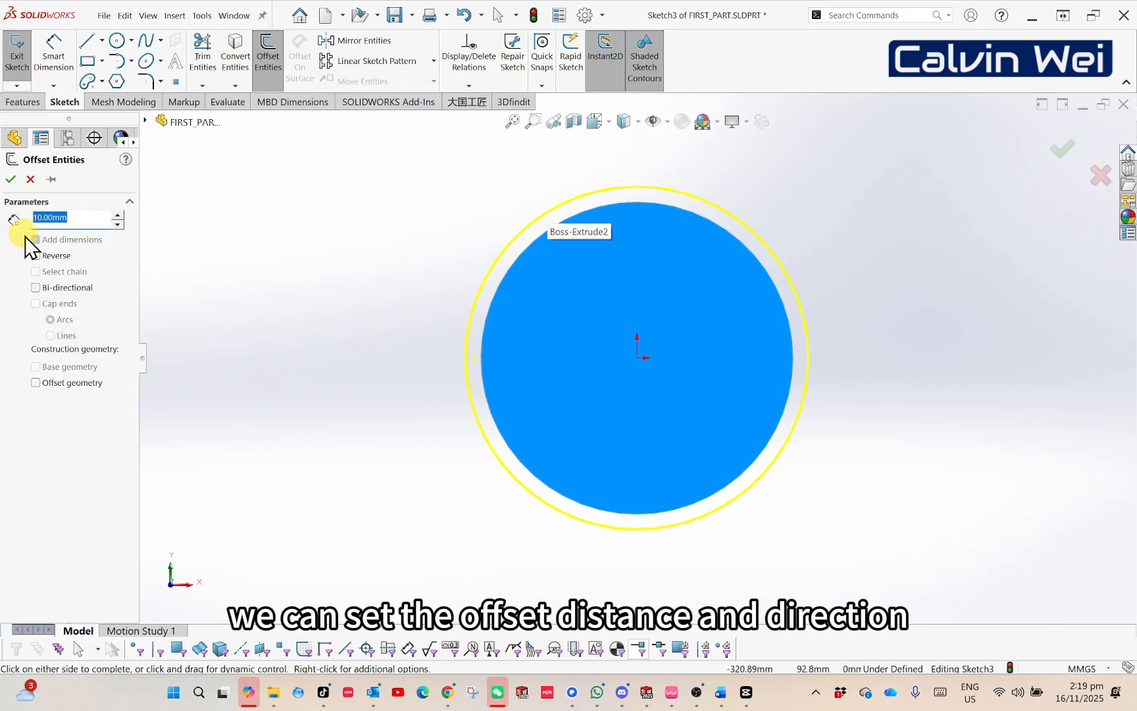
click(60, 258)
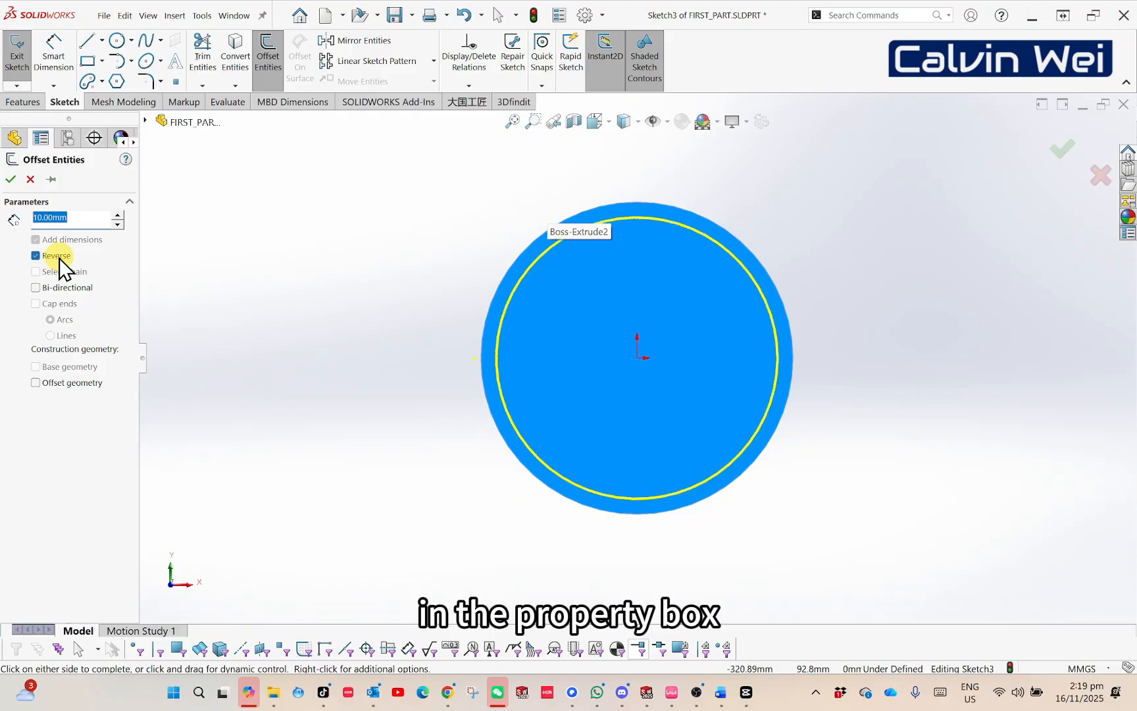
Step: Try the bi-directional option, turn it off again, and complete the inward offset of the face outline at 5 mm
click(52, 288)
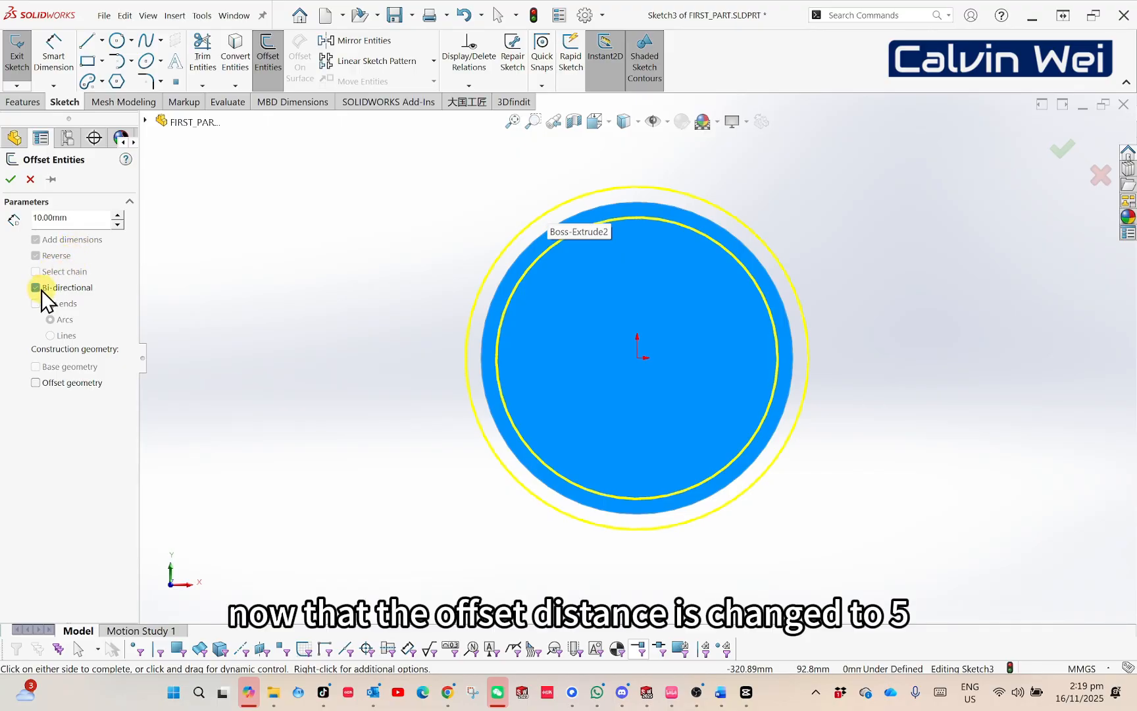
click(37, 287)
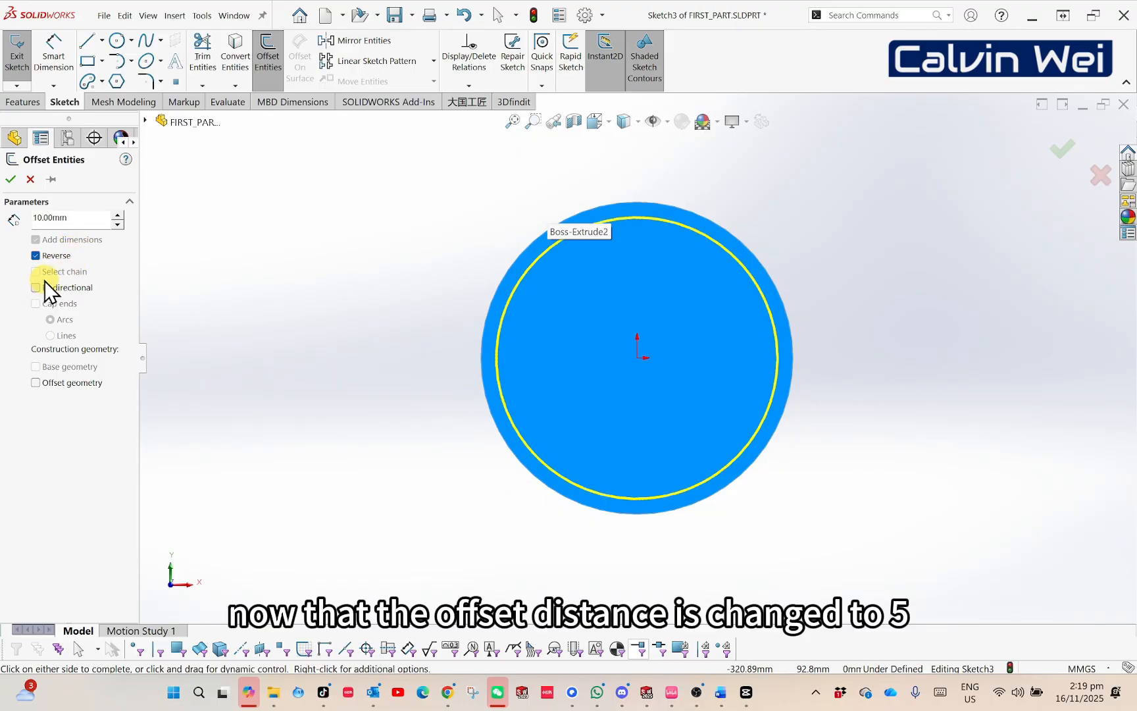
drag(68, 218, 5, 229)
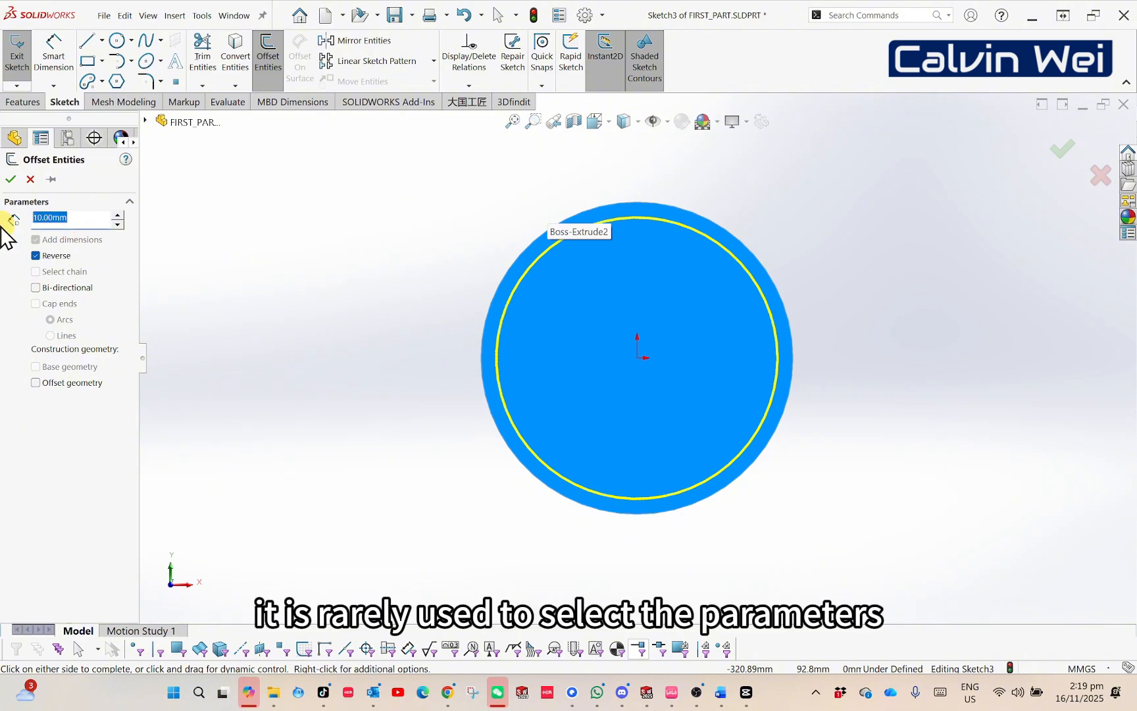
text(5)
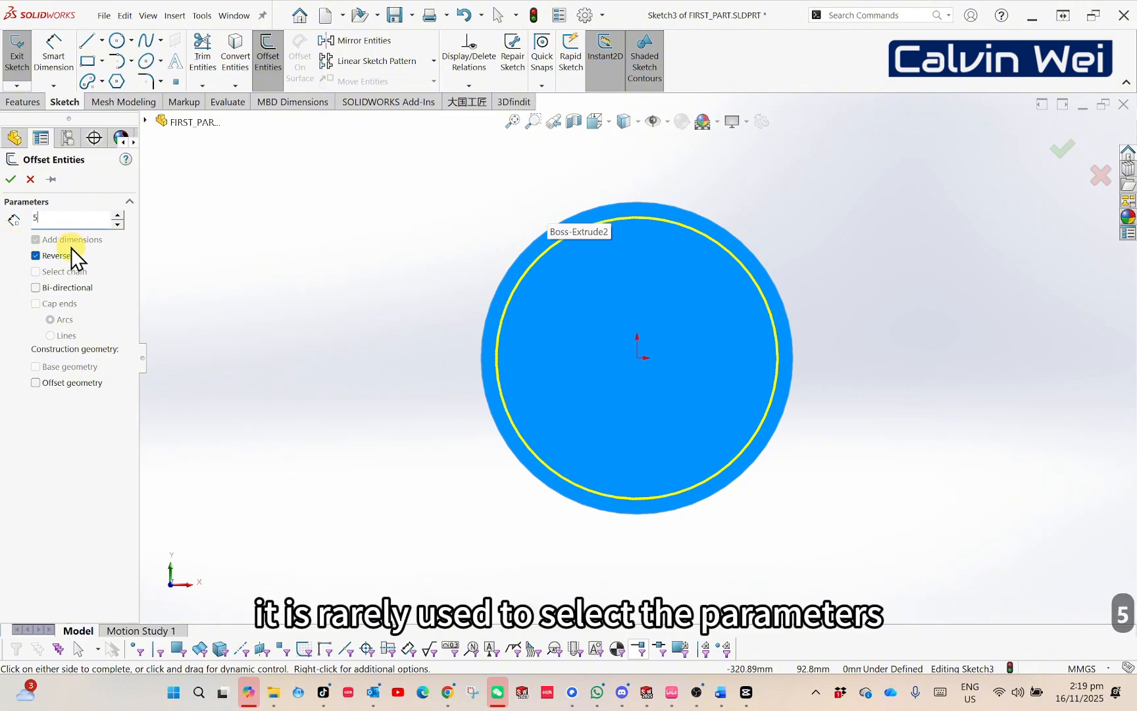
key(Return)
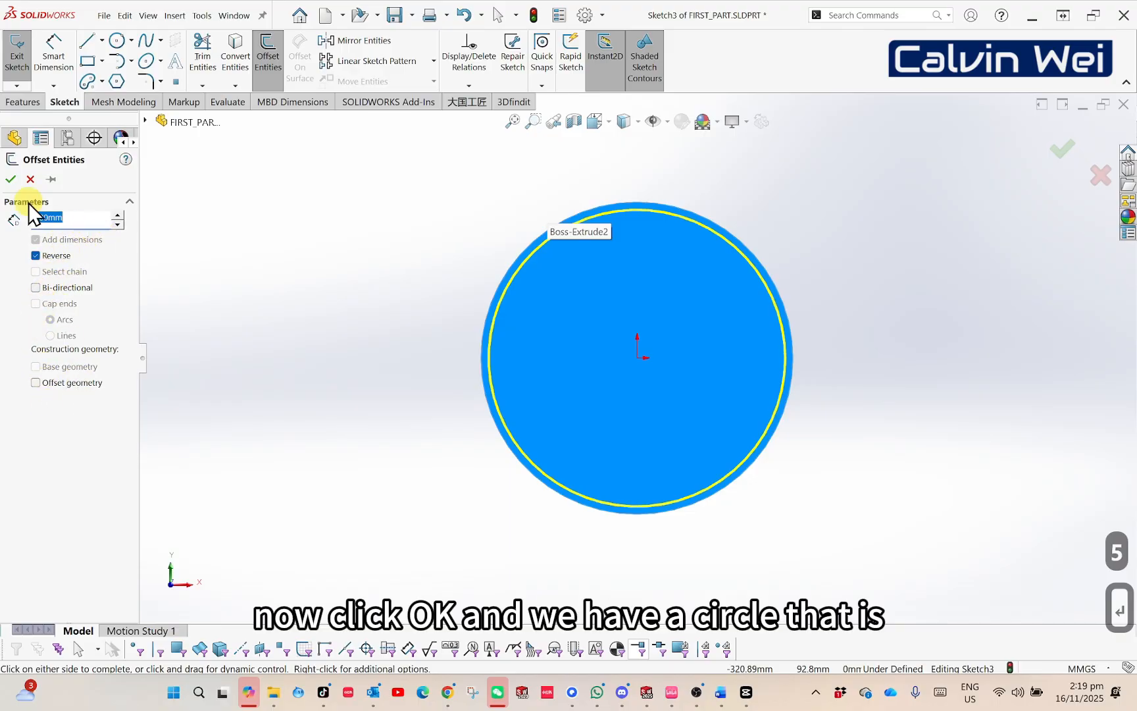
click(10, 179)
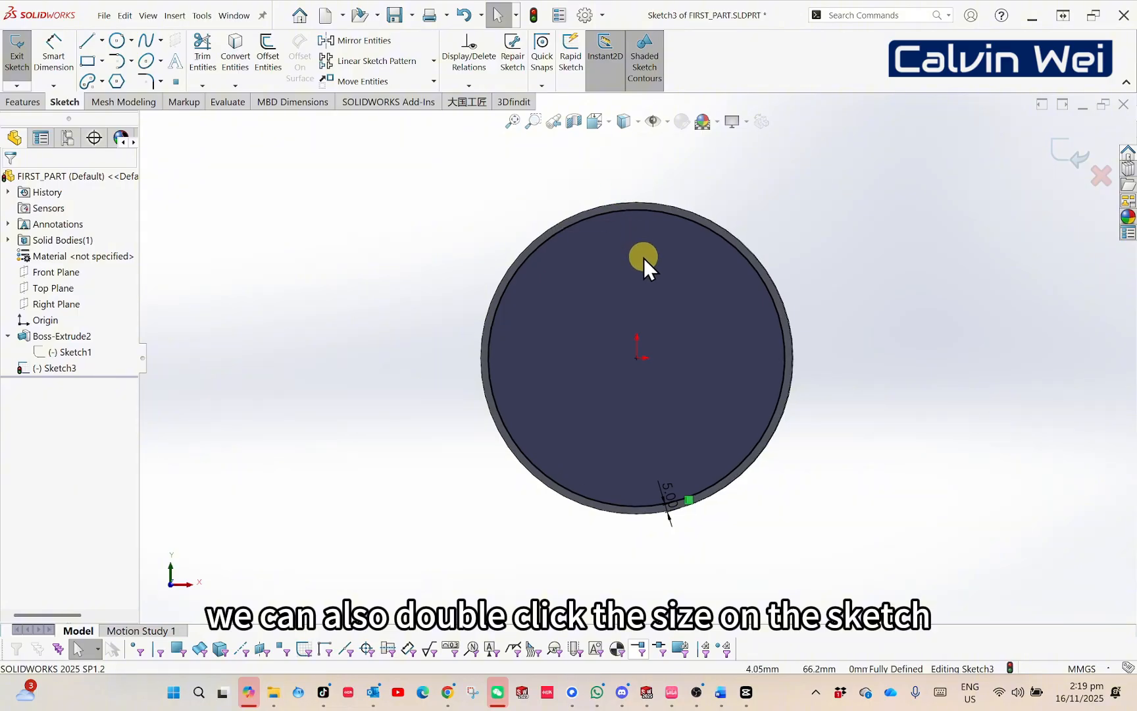
Step: Change the offset dimension between the face edge and the inner circle to 10 mm
double_click(669, 490)
text(10)
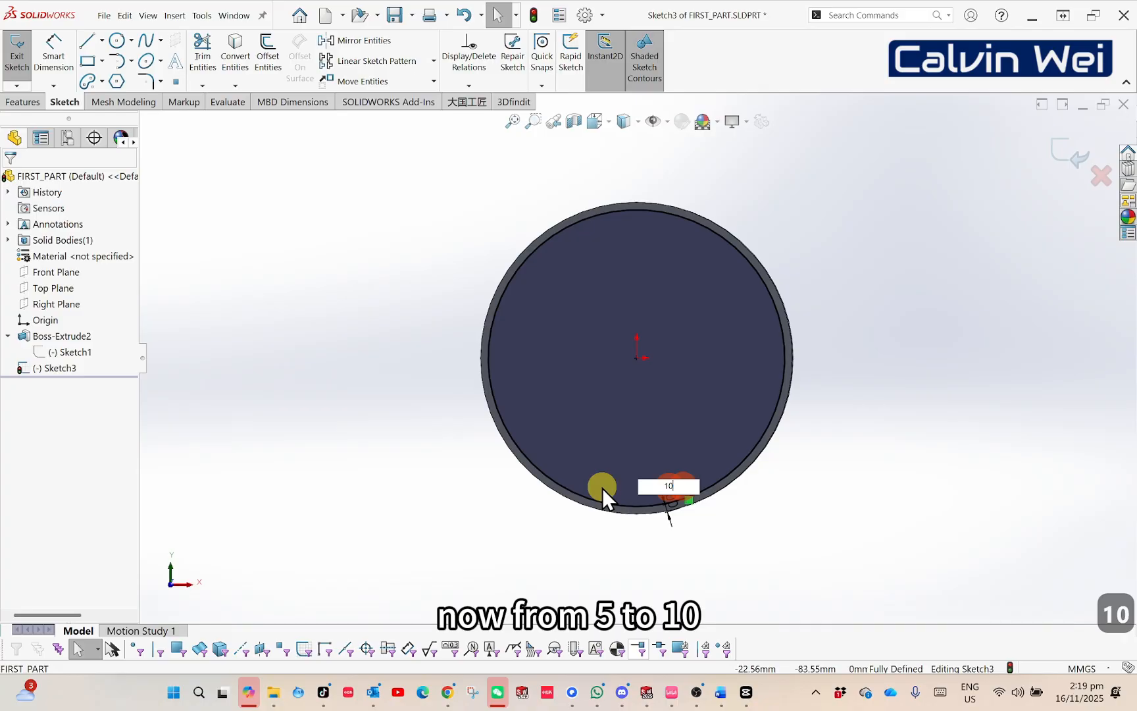
key(Return)
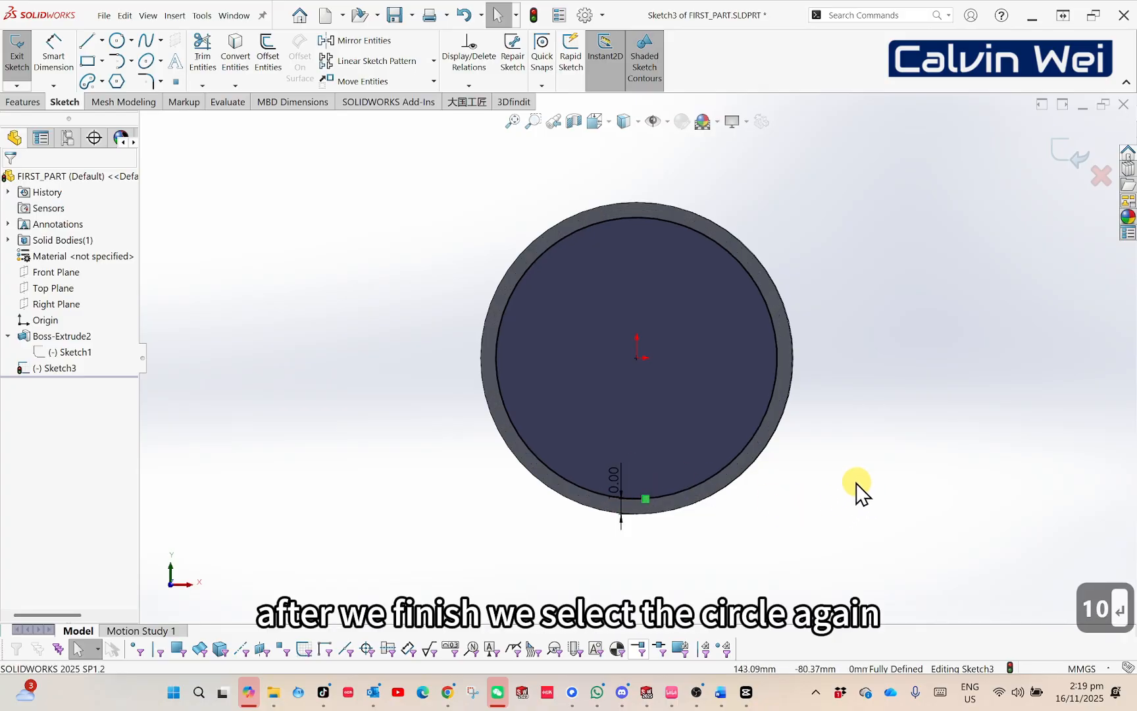
Step: Offset the inner sketch circle outward by 15 mm with Offset Entities, keeping the dimension added
click(747, 444)
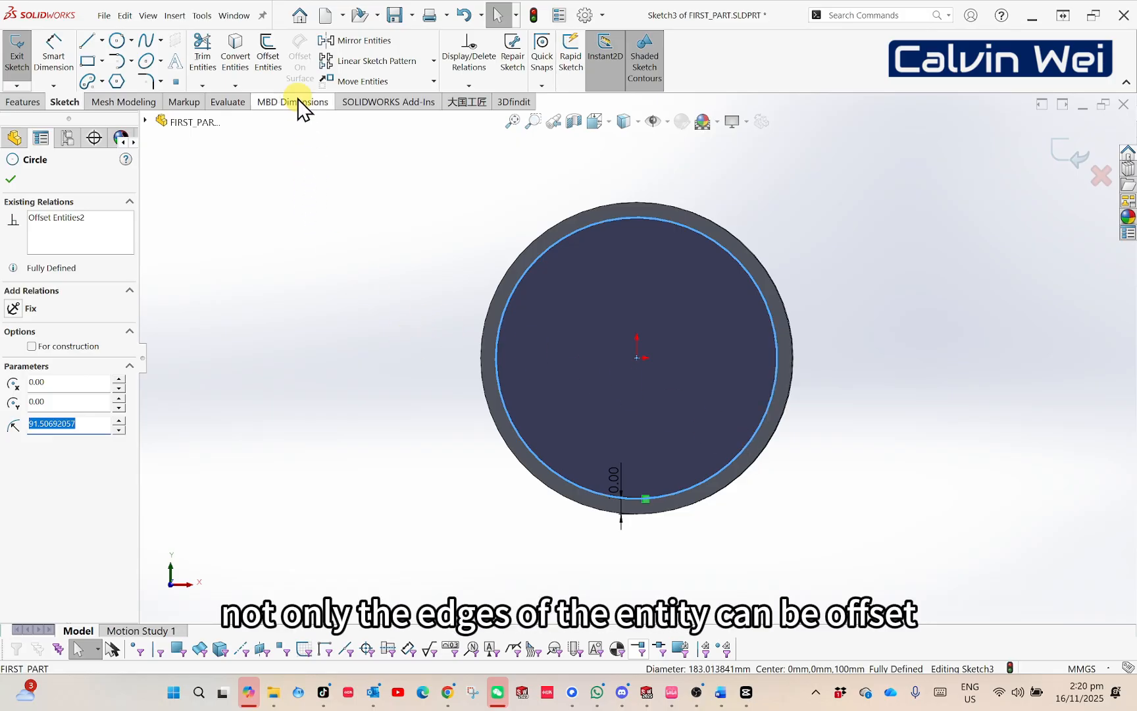
click(268, 65)
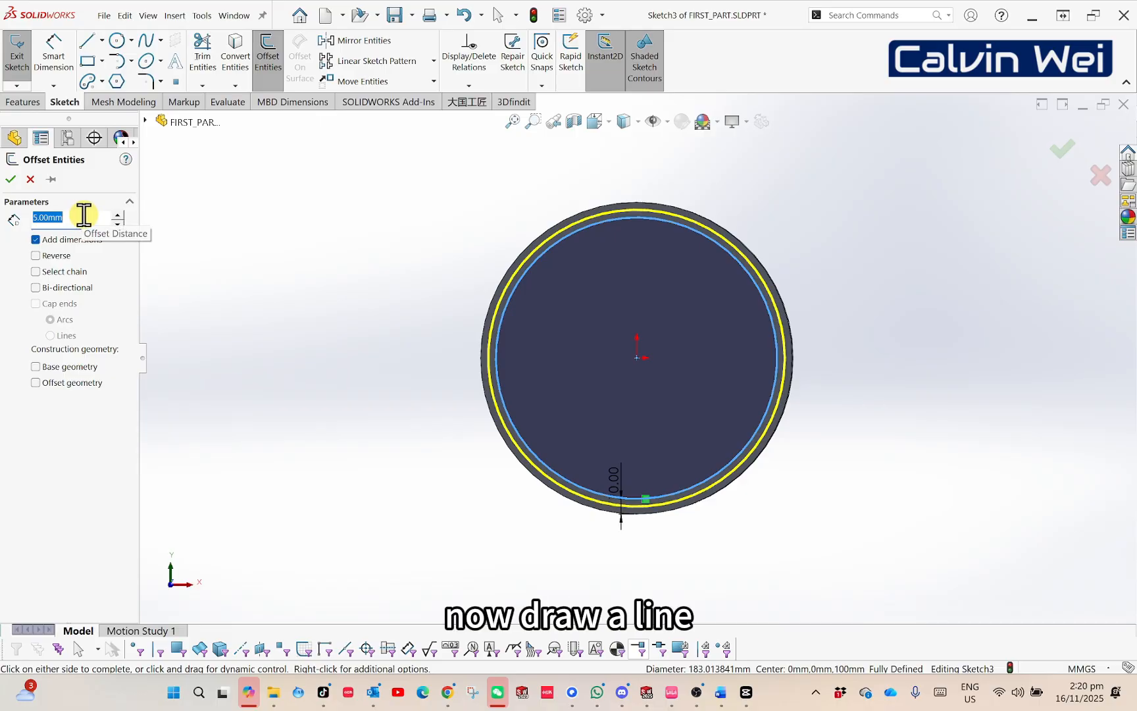
drag(84, 216, 2, 220)
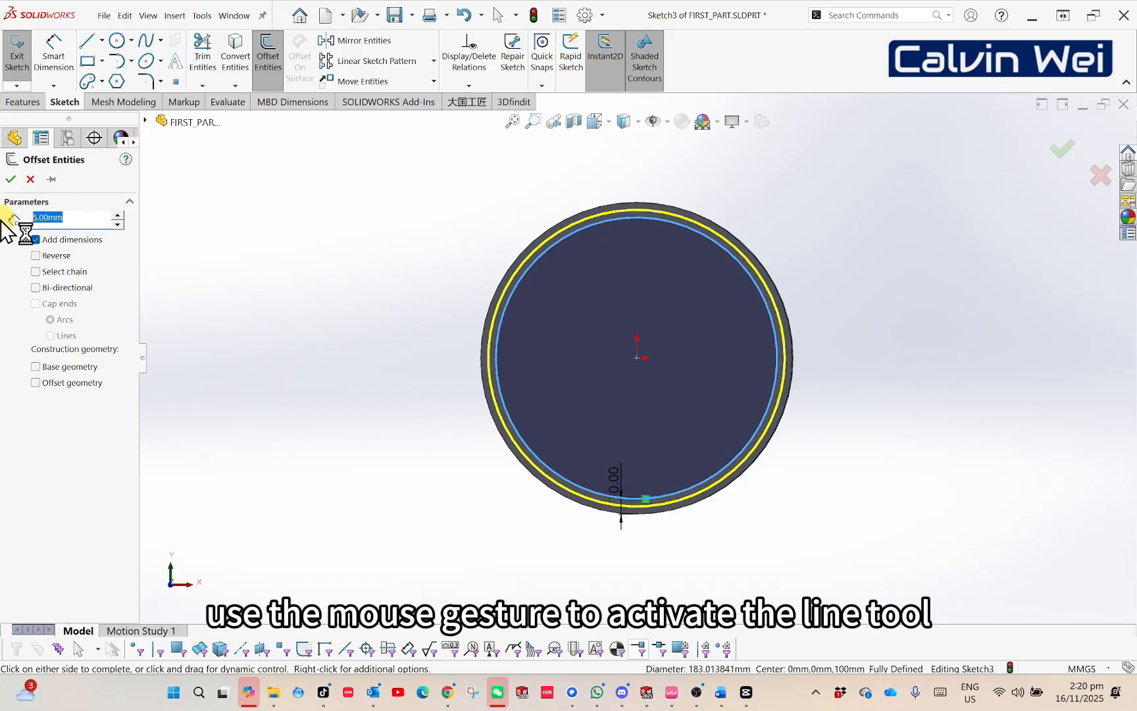
text(15)
key(Return)
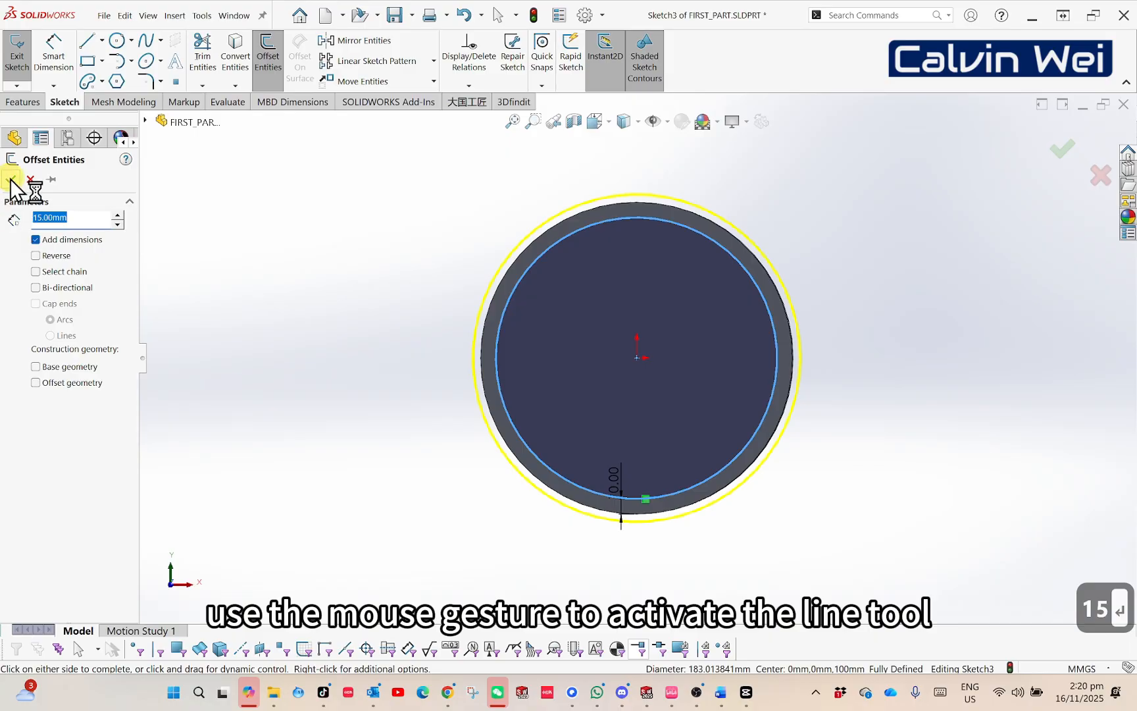
click(11, 180)
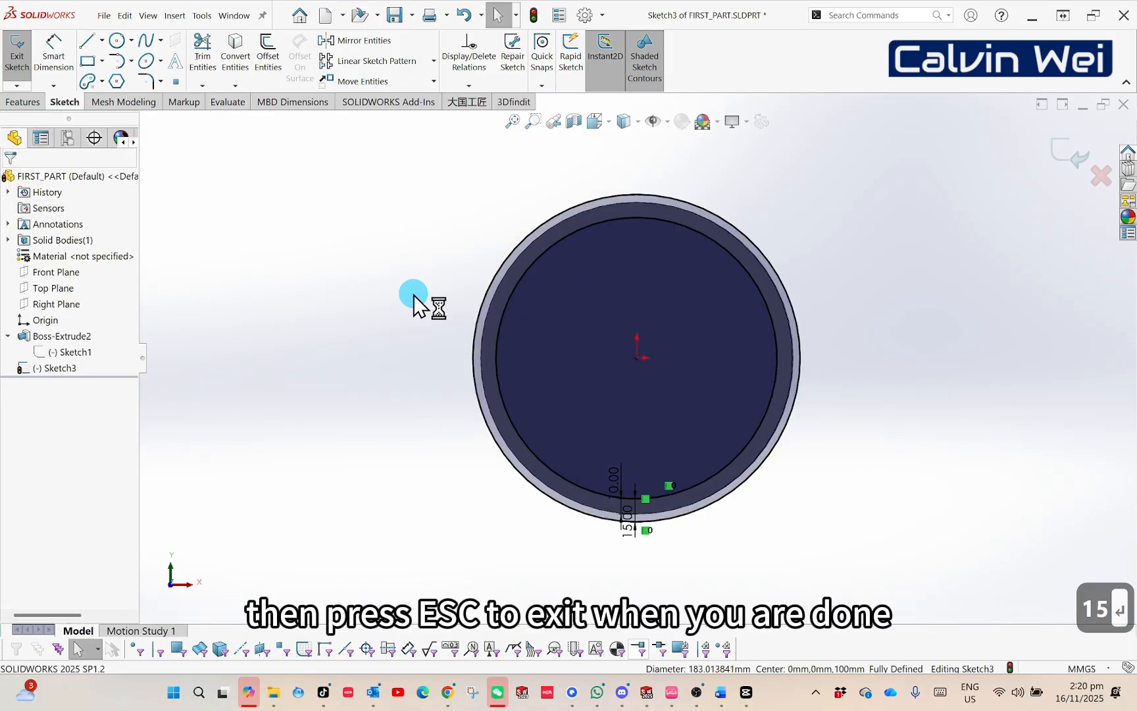
Step: Sketch a steep, slightly slanted line about 214 mm long to the left of the cylinder
right_drag(413, 301, 338, 310)
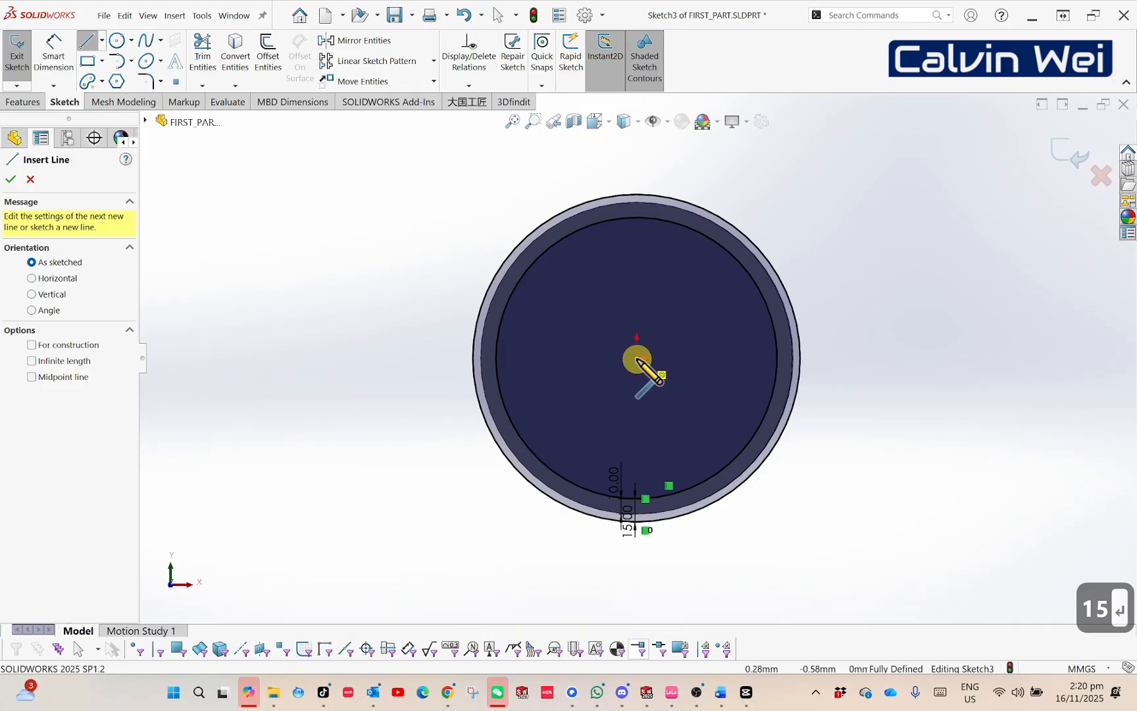
click(256, 496)
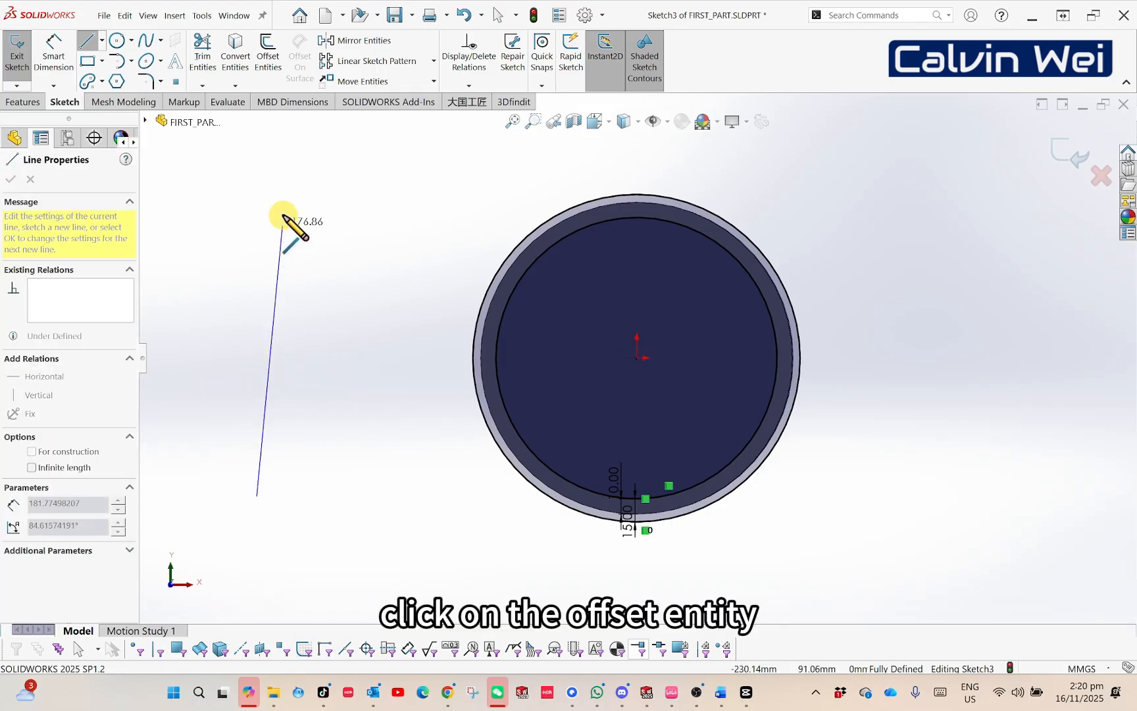
click(285, 170)
key(Escape)
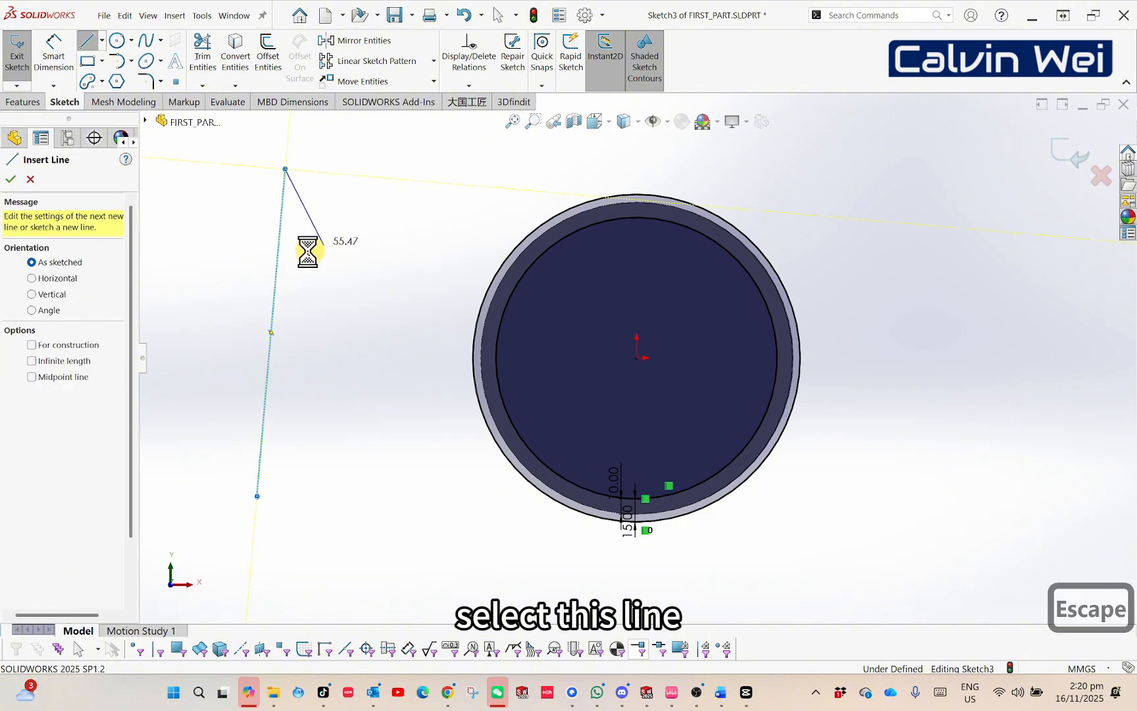
key(Escape)
Step: Offset the slanted line by 15 mm with the direction reversed, on the side away from the cylinder
click(278, 260)
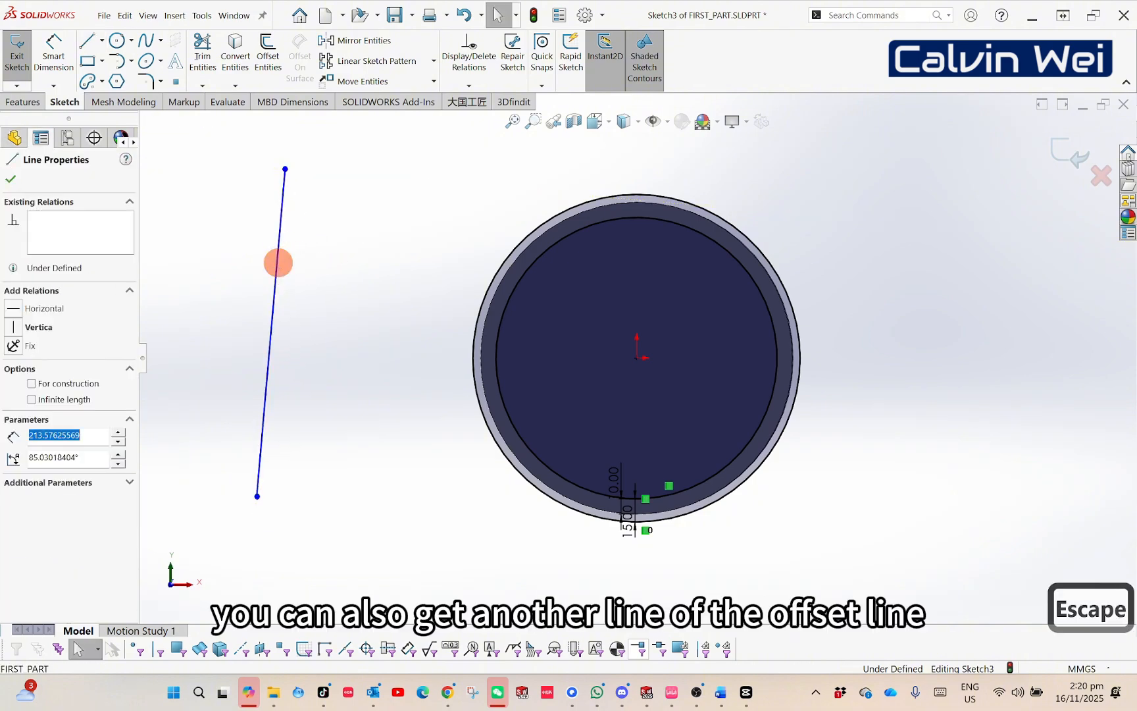
click(263, 52)
click(52, 259)
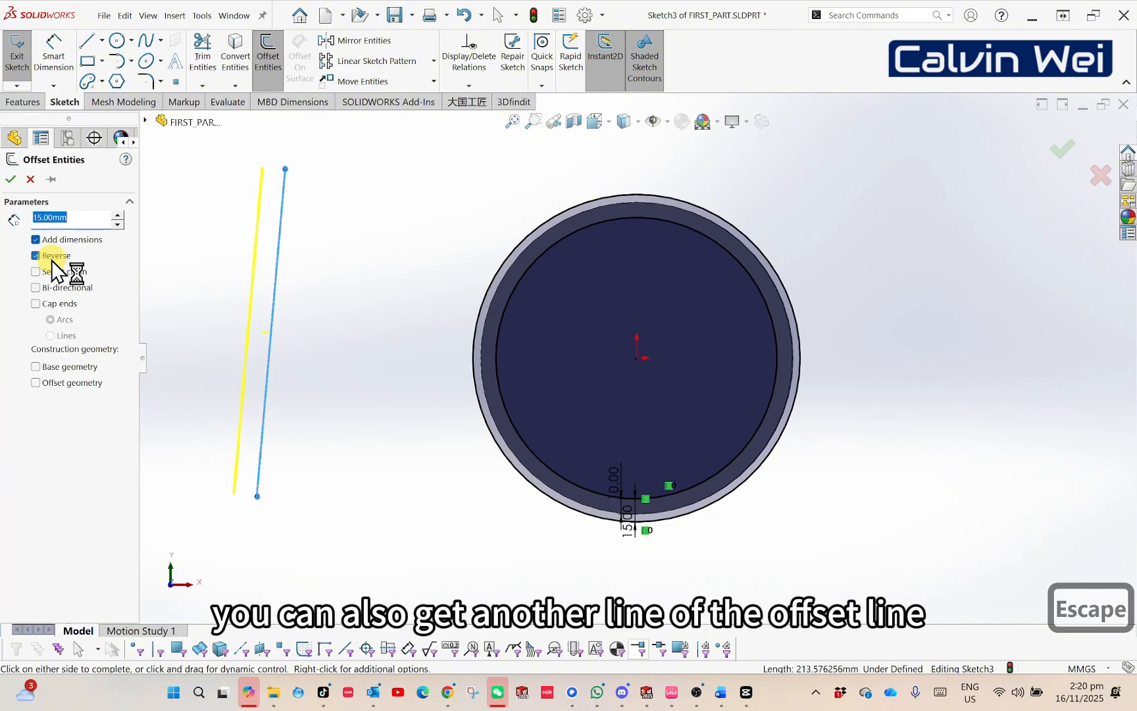
click(53, 259)
click(53, 260)
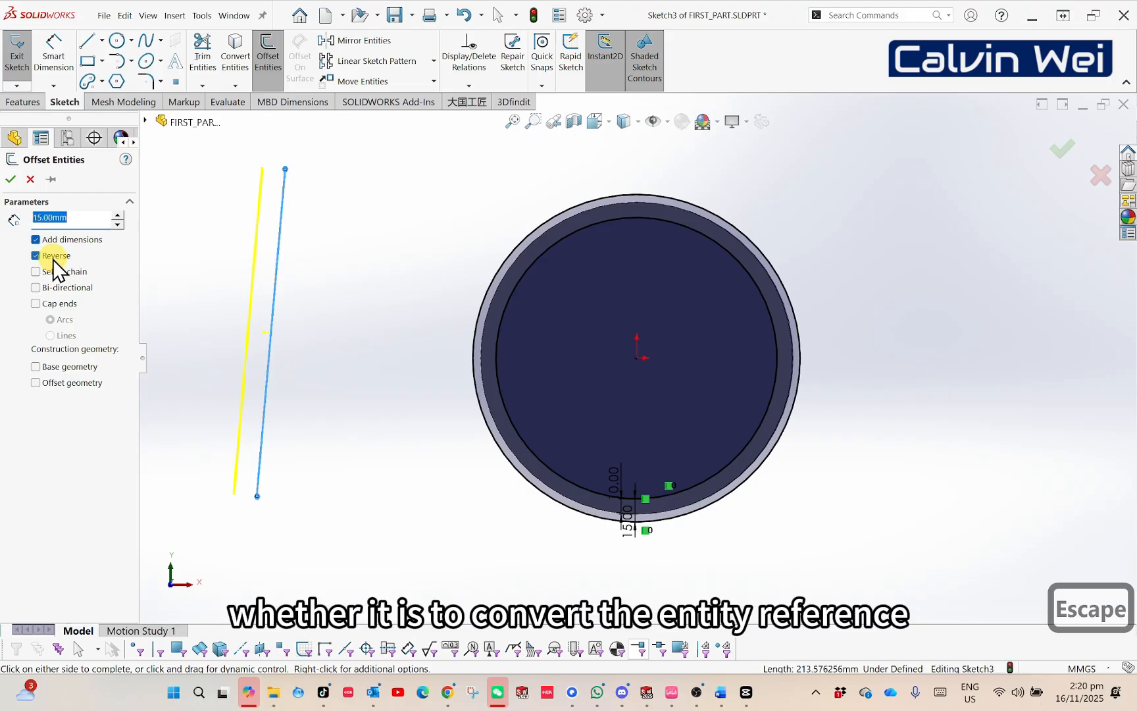
click(10, 179)
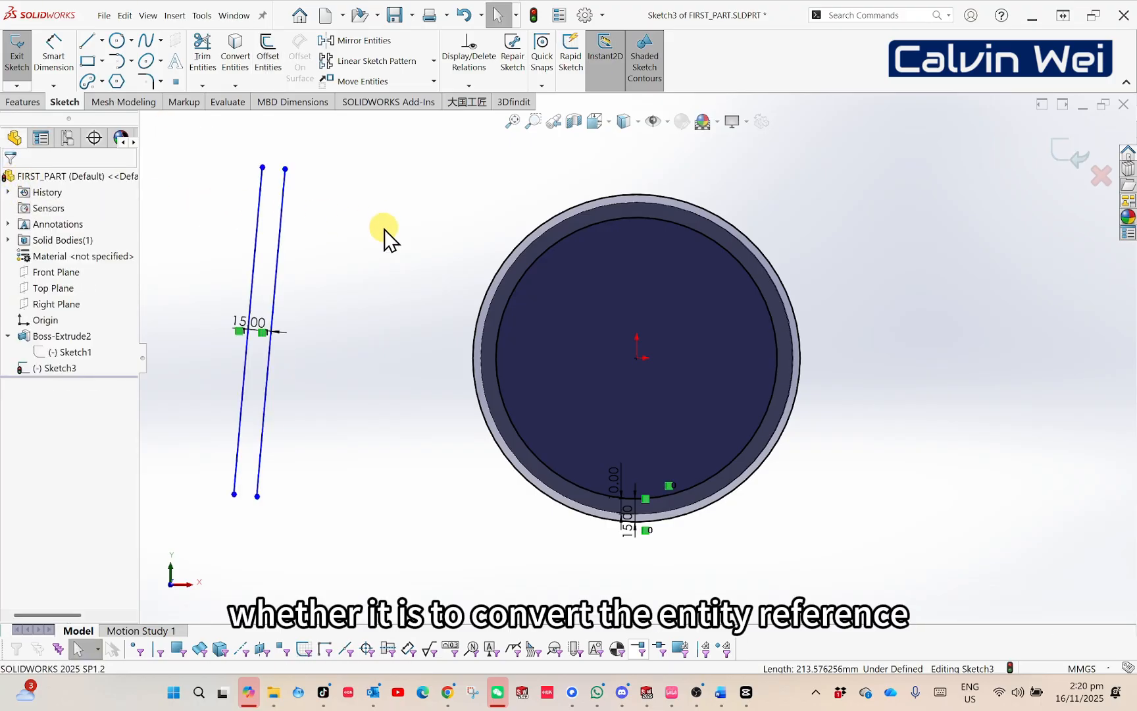